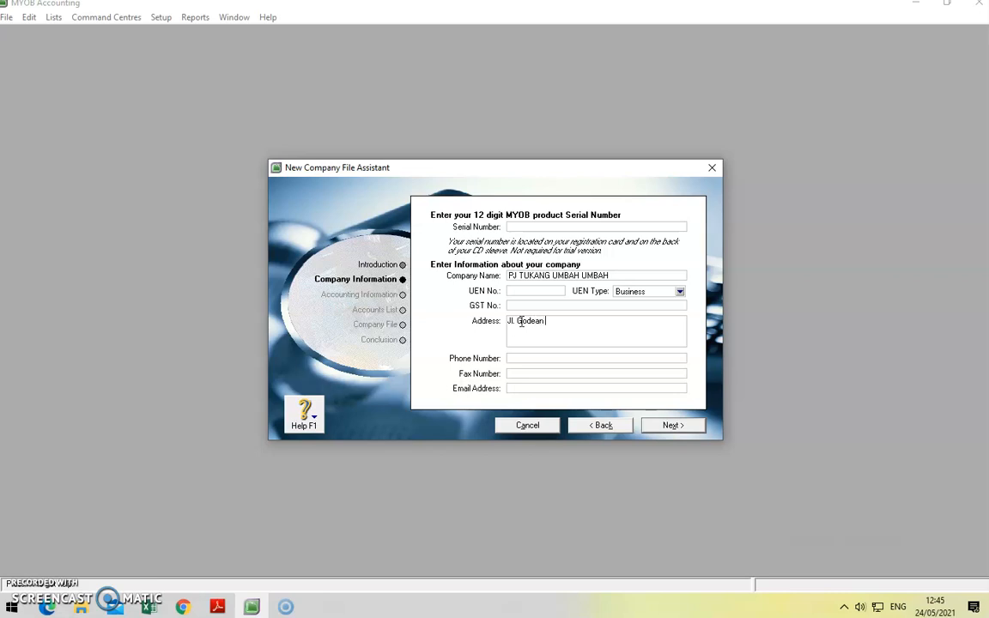
Step: Enter PJ TUKANG UMBAH UMBAH and its address on the Company Information page
left_click(538, 331)
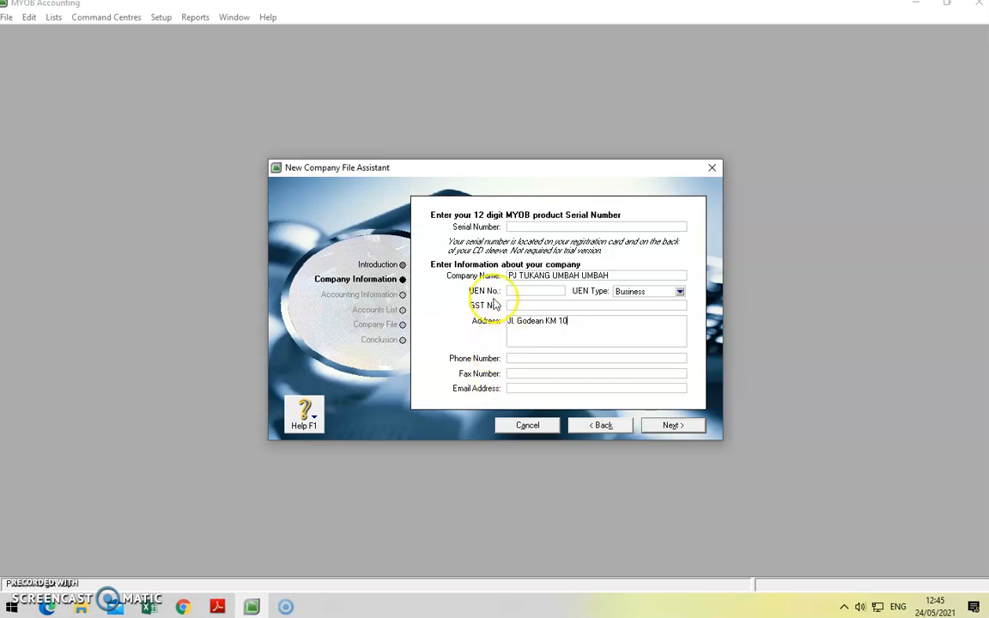
left_click(671, 426)
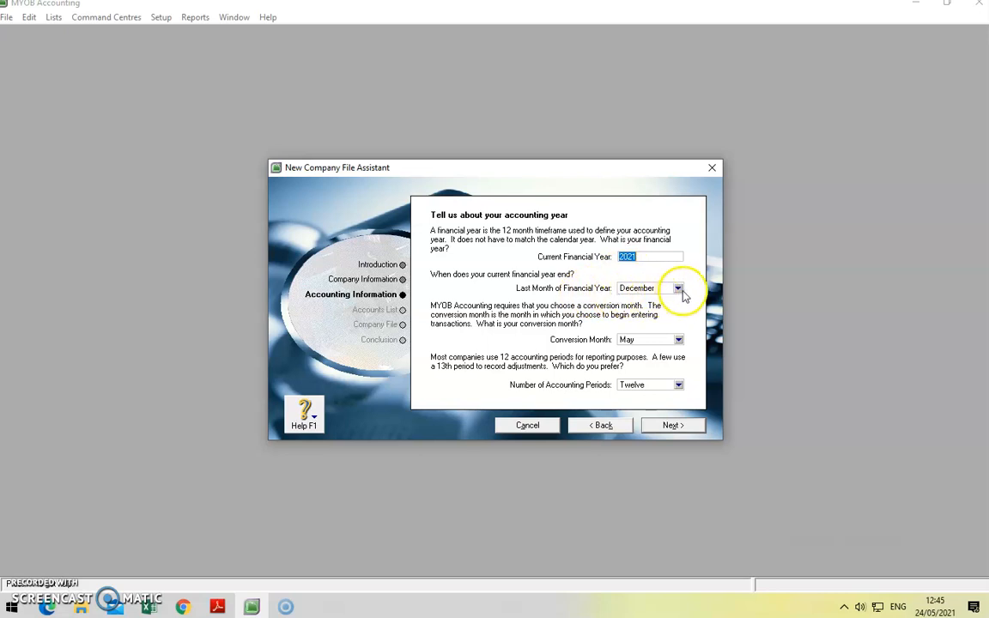
Step: Set the 2021 accounting year to a January conversion month with twelve periods and confirm it
left_click(679, 341)
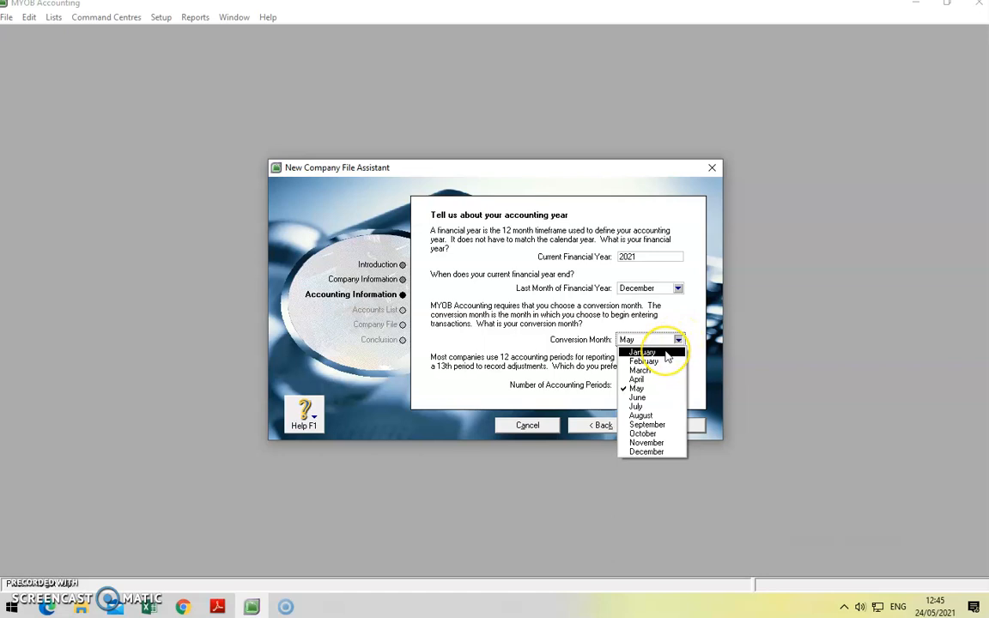
left_click(665, 351)
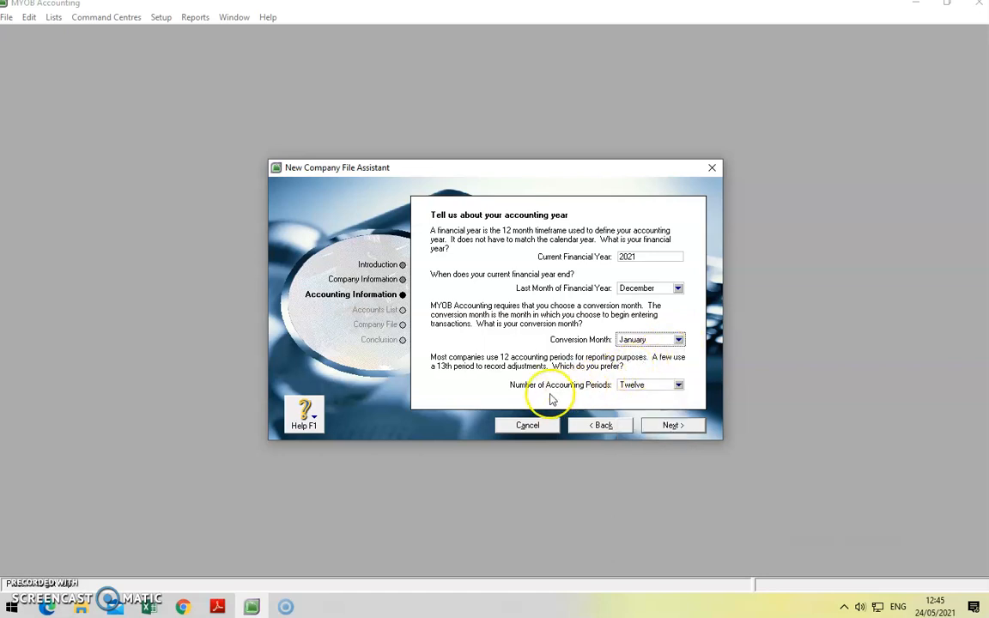
left_click(678, 385)
left_click(673, 386)
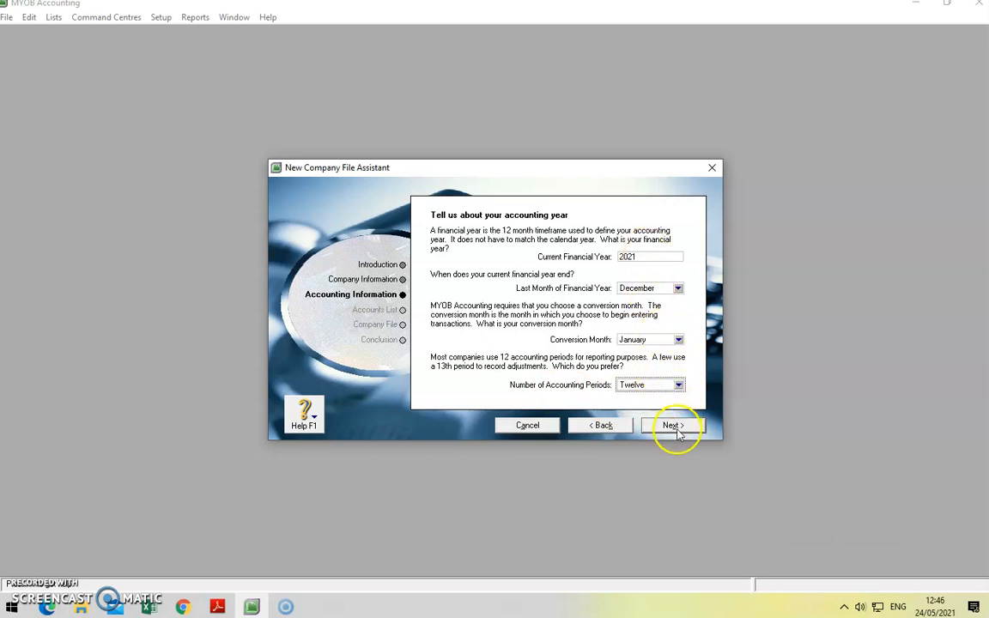
left_click(673, 425)
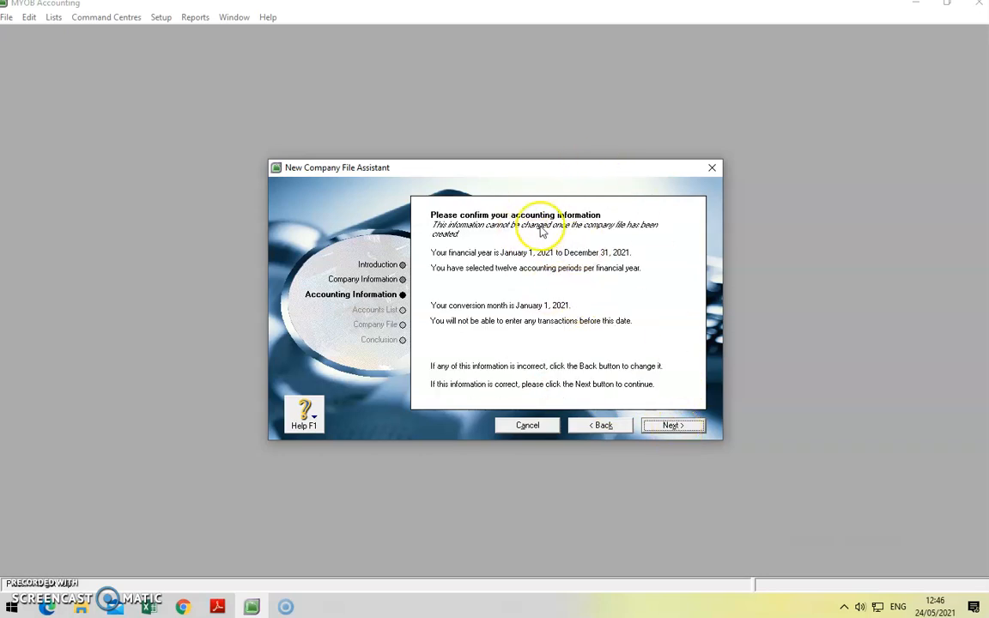
left_click(671, 424)
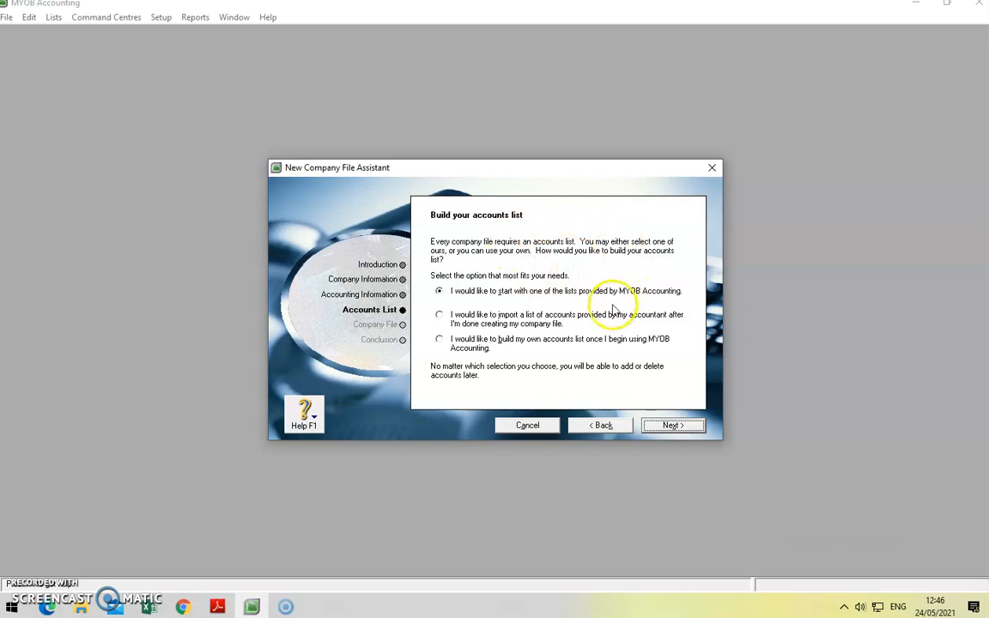
Step: Choose to build your own accounts list
left_click(439, 341)
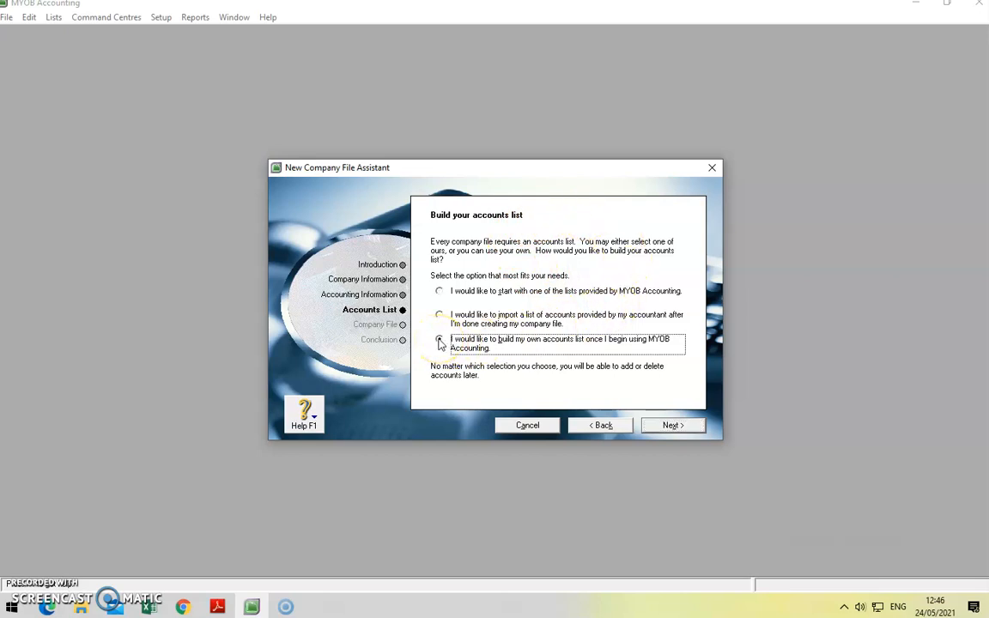
left_click(673, 426)
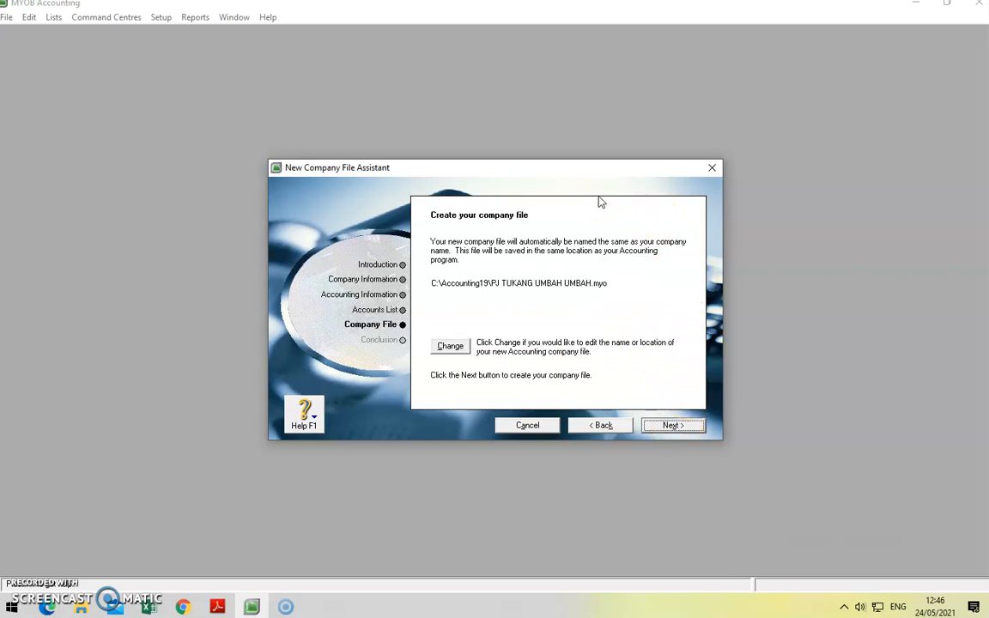
left_click(601, 140)
Step: Save the company file in the kompak folder on drive D with the student's name appended, then create it
left_click(450, 347)
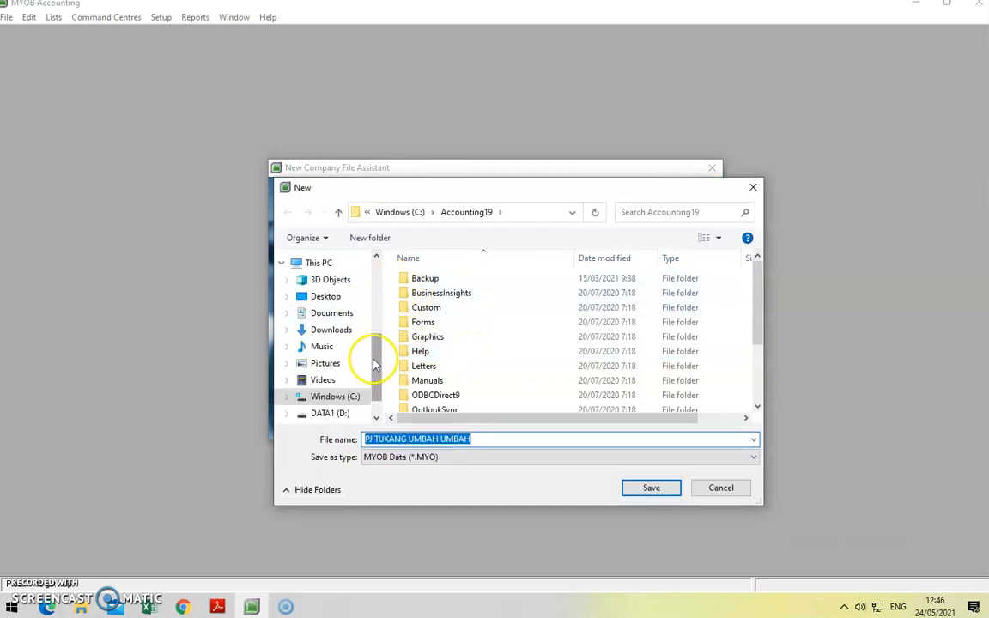
left_click(301, 413)
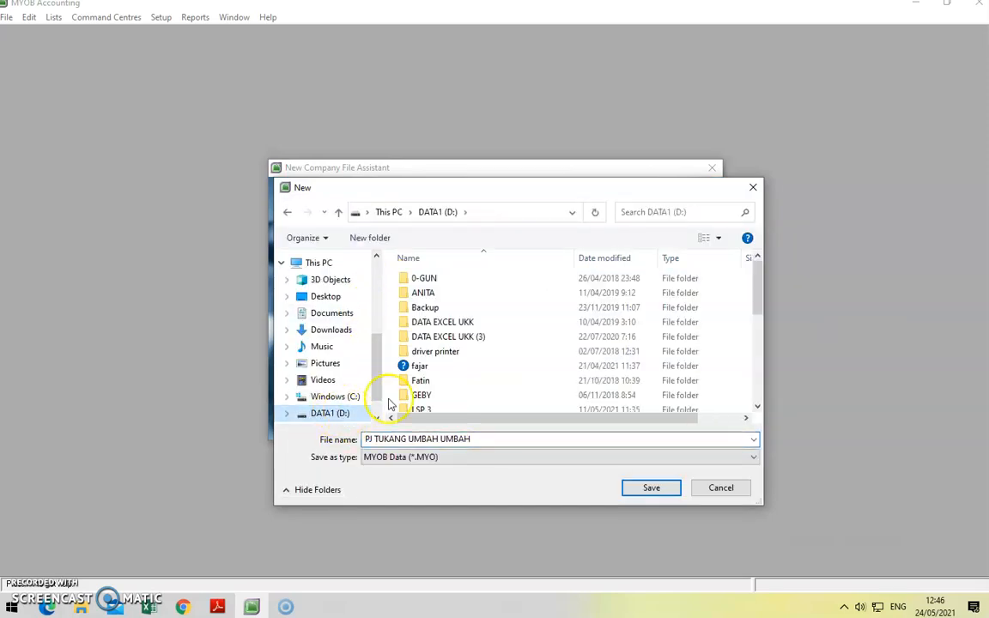
double_click(448, 367)
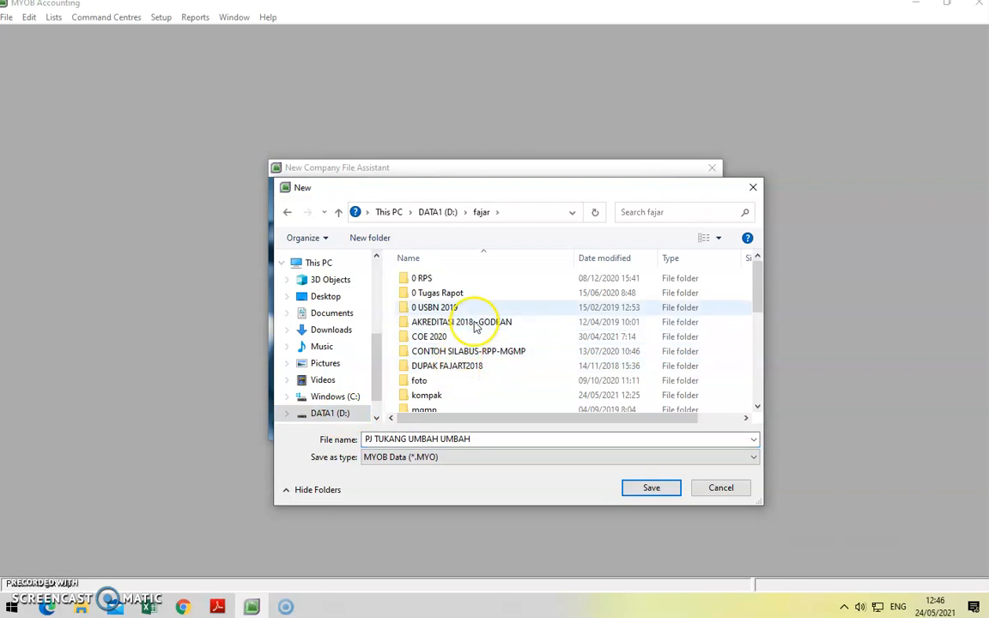
double_click(425, 395)
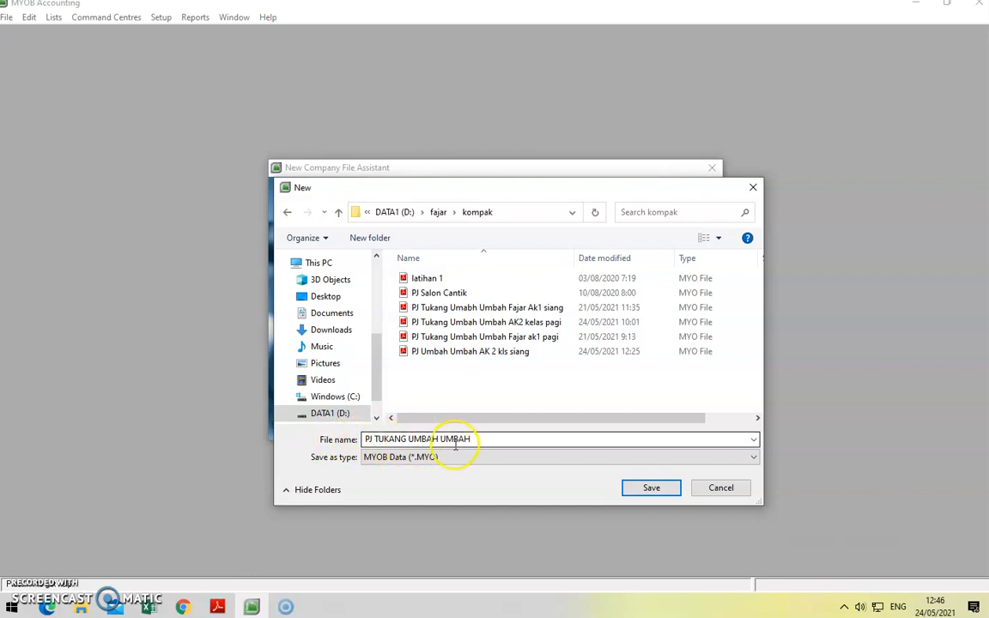
double_click(487, 440)
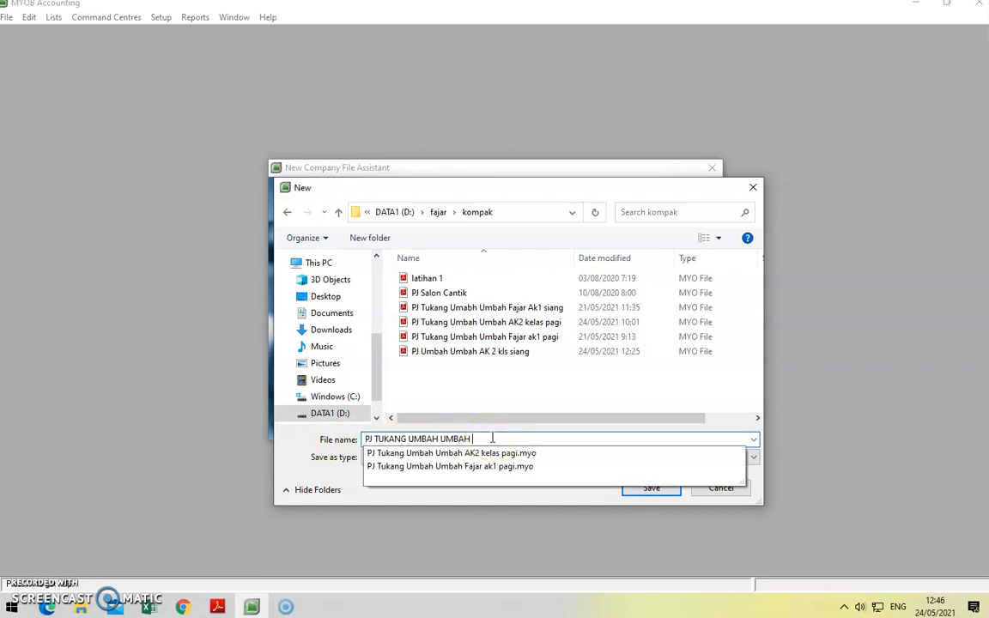
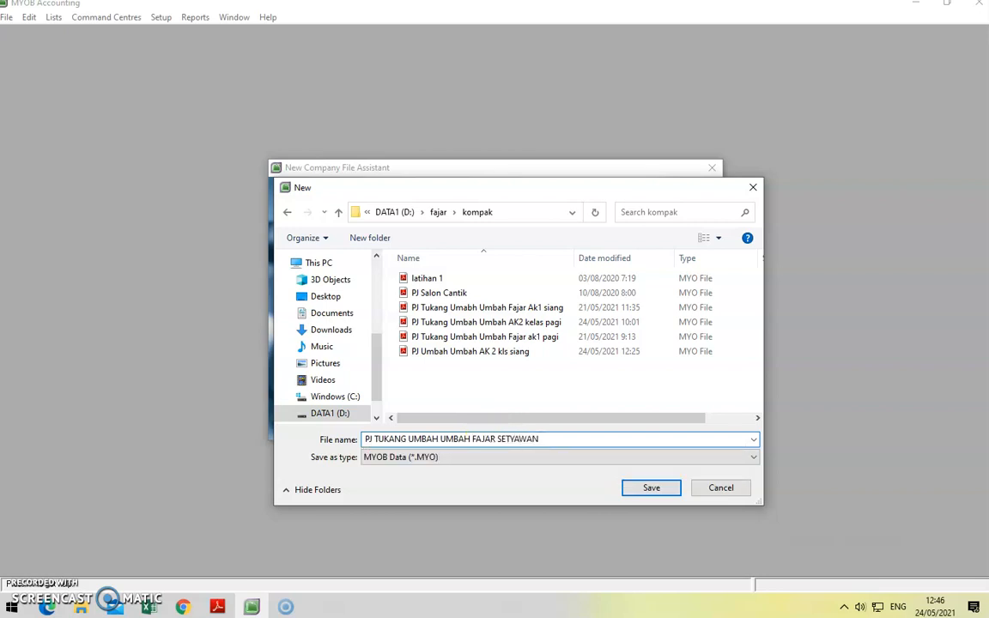
left_click(644, 488)
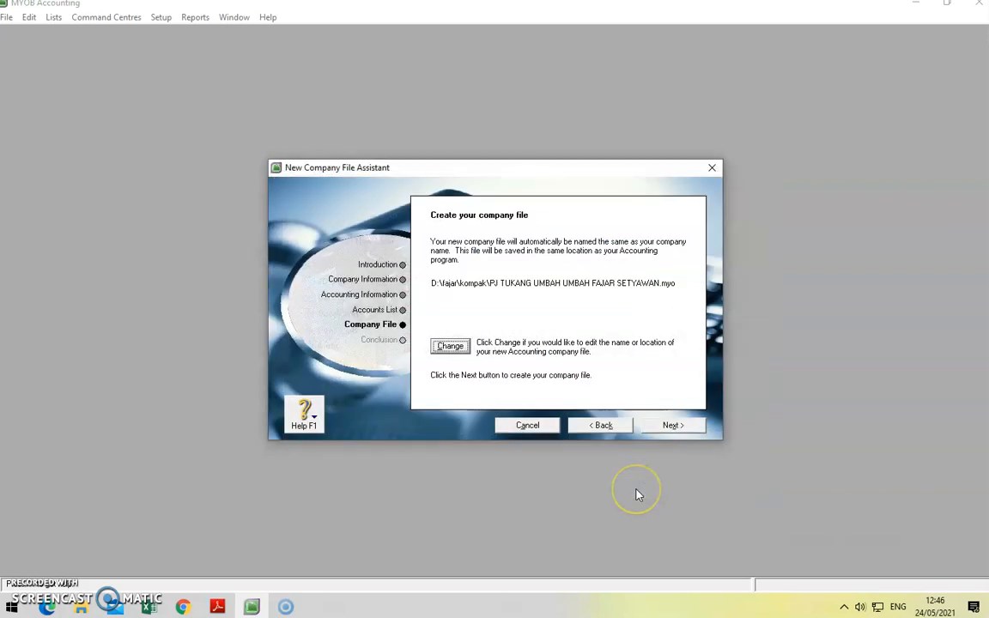
left_click(670, 425)
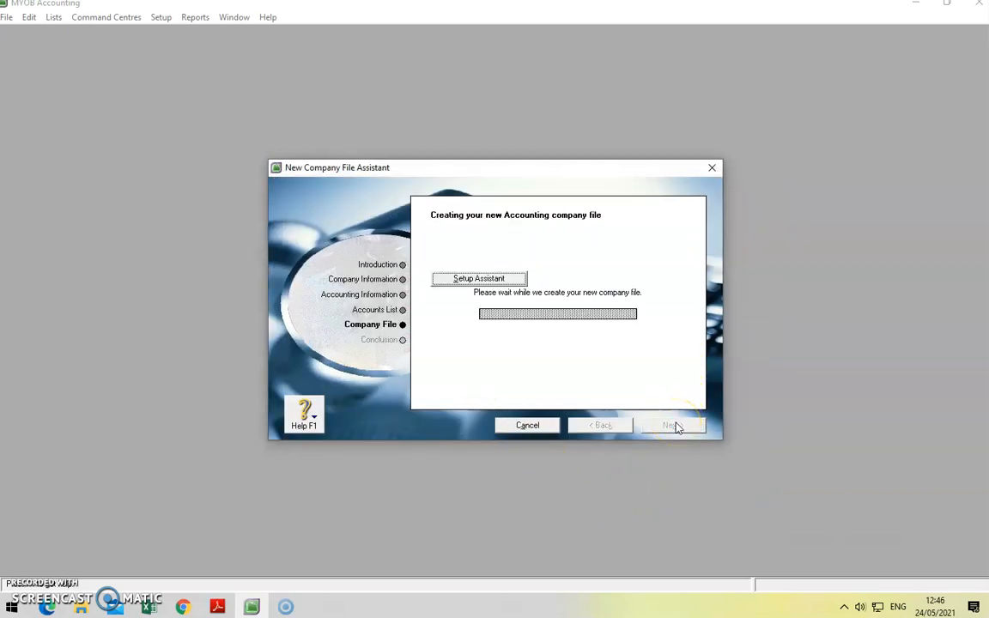
Step: Maximise the Command Centre and open the Accounts List with its default Rp0,00 accounts
left_click(469, 342)
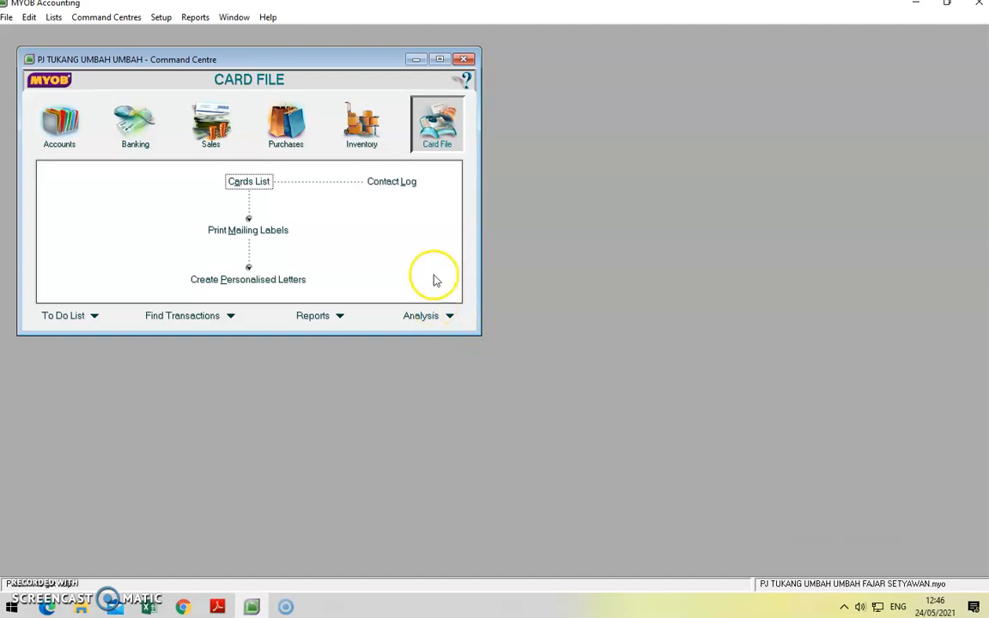
left_click(440, 58)
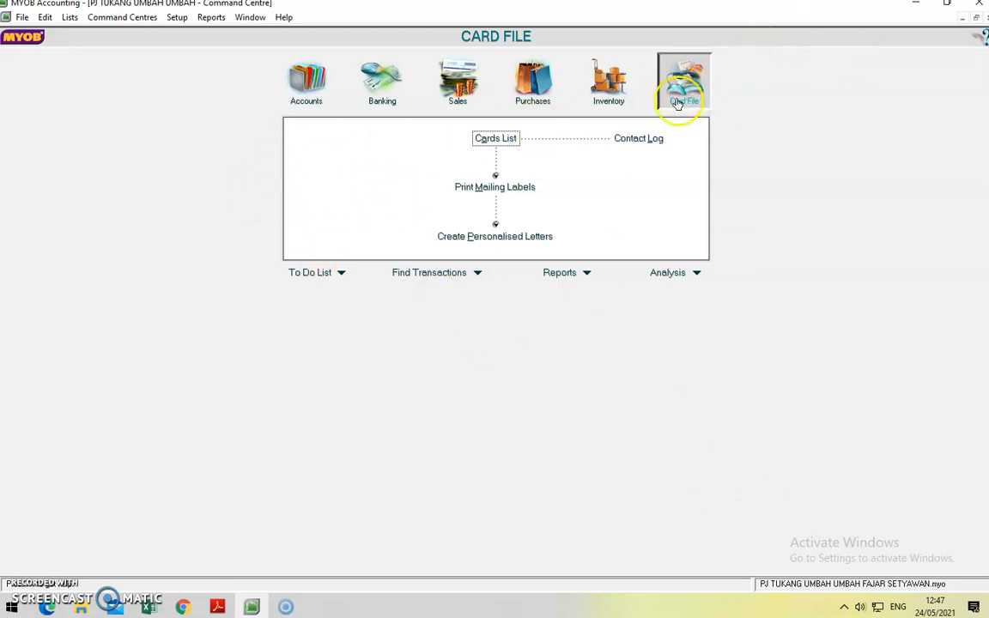
left_click(315, 85)
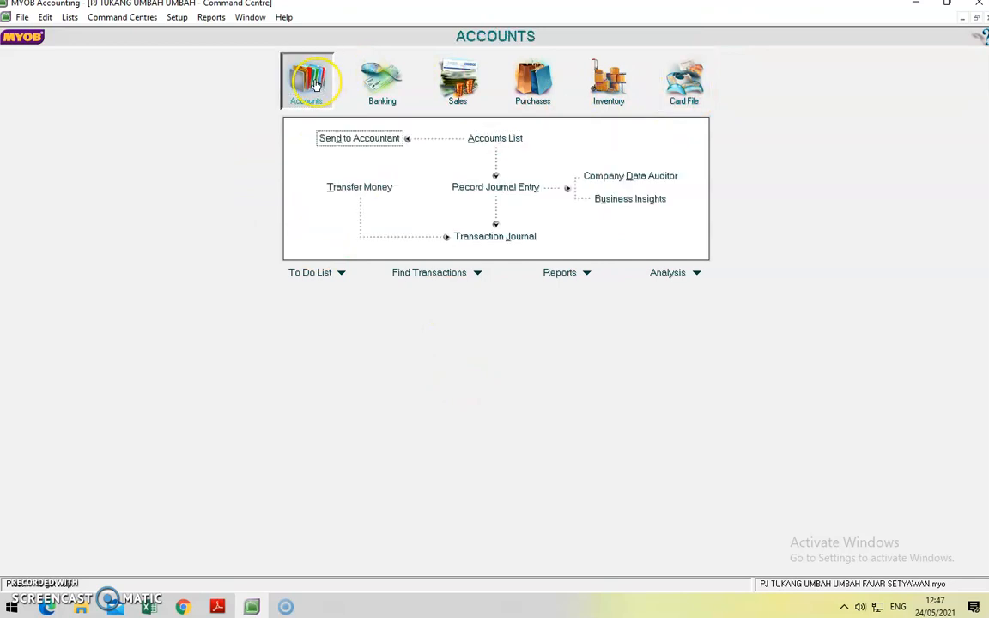
left_click(505, 138)
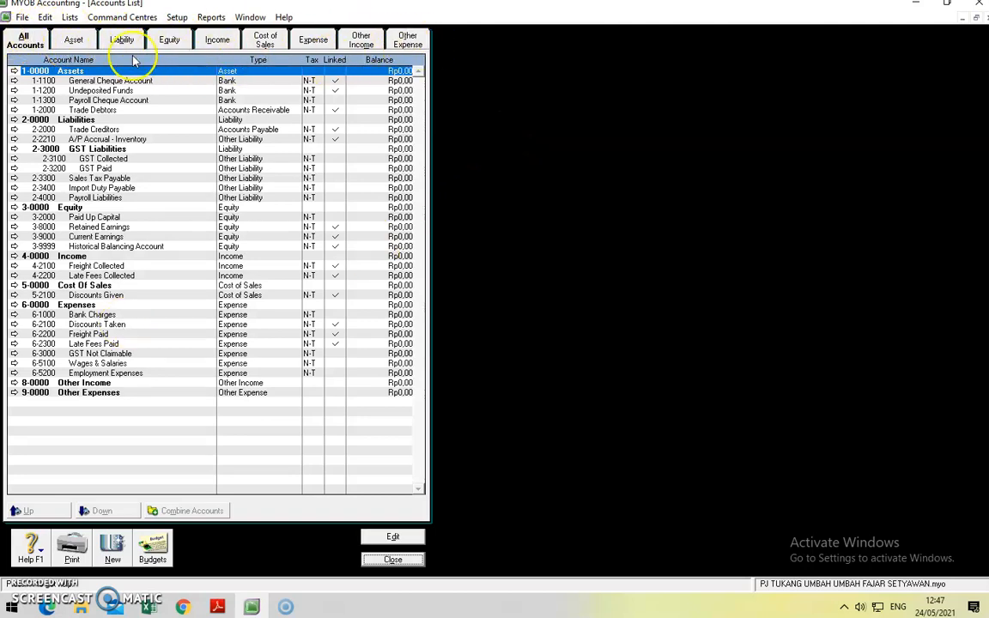
Step: Show the Asset accounts and rename header 1-0000 Assets to ASET
left_click(75, 43)
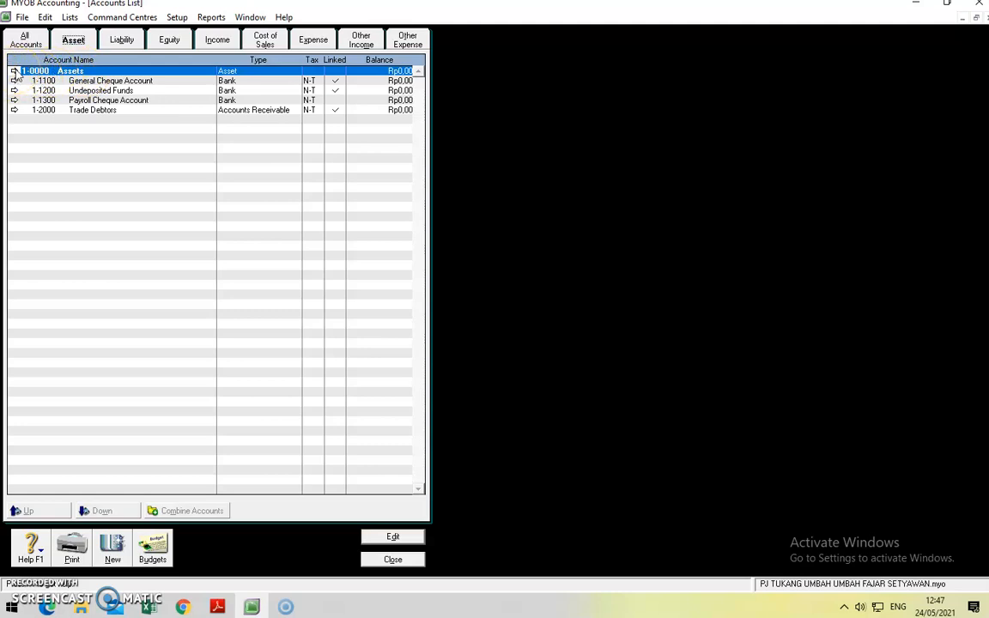
left_click(15, 72)
left_click(19, 76)
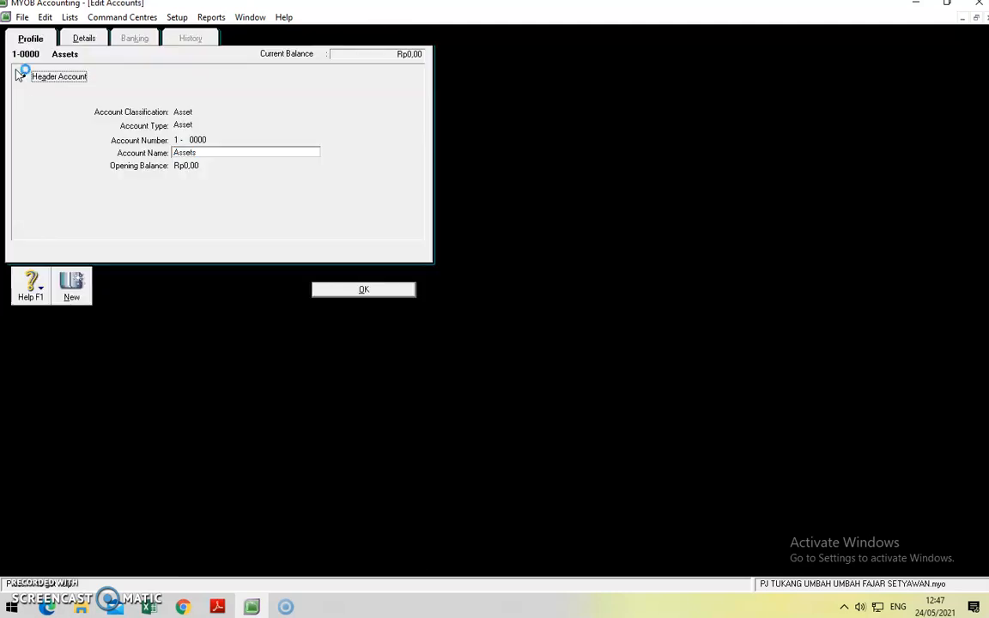
left_click(197, 151)
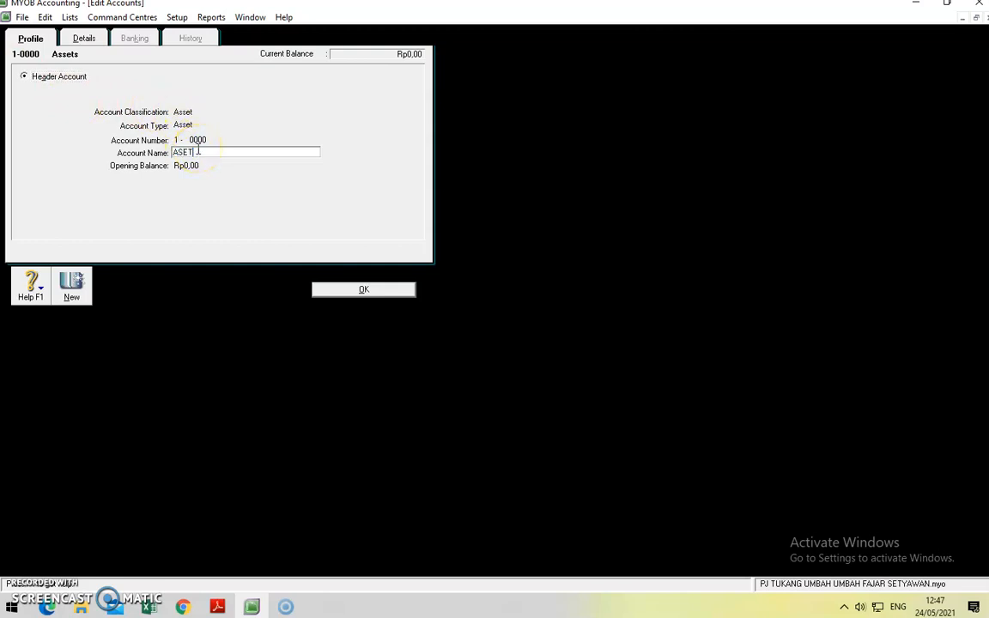
left_click(355, 289)
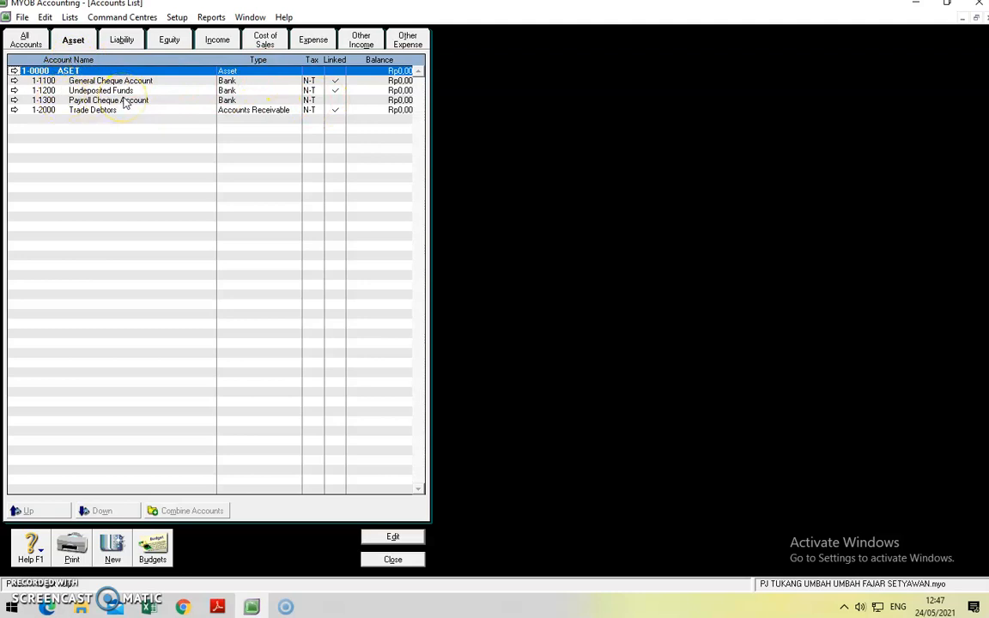
left_click(14, 102)
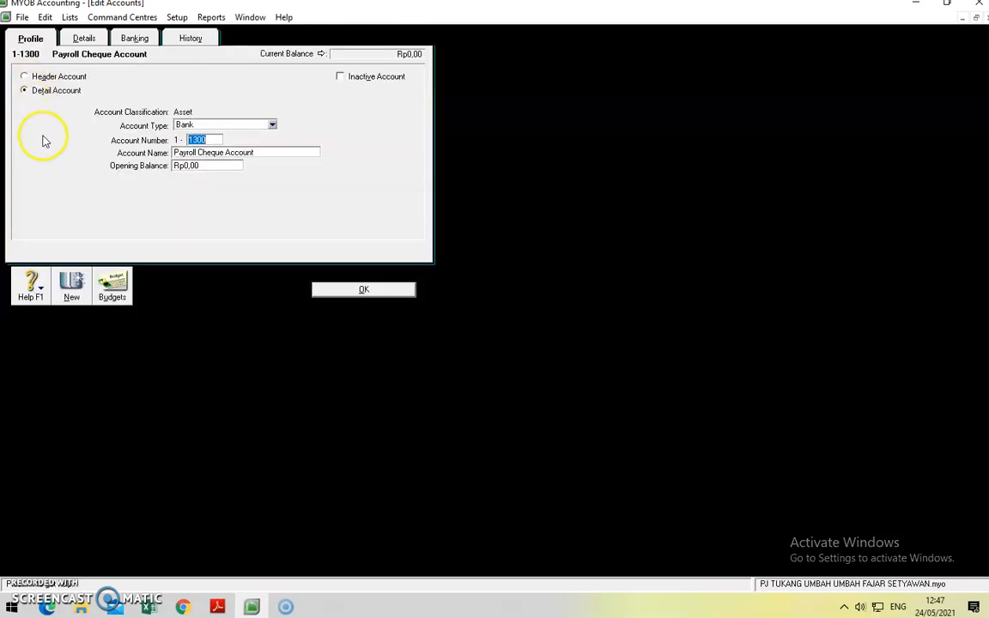
Step: Delete Payroll Cheque Account and renumber Trade Debtors to 1-9999
left_click(45, 17)
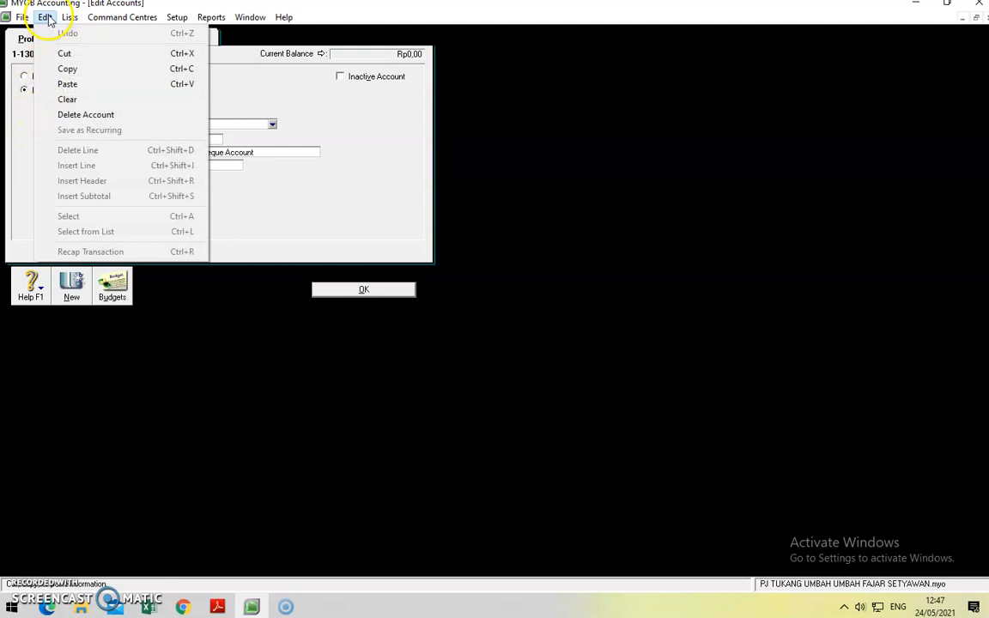
left_click(73, 114)
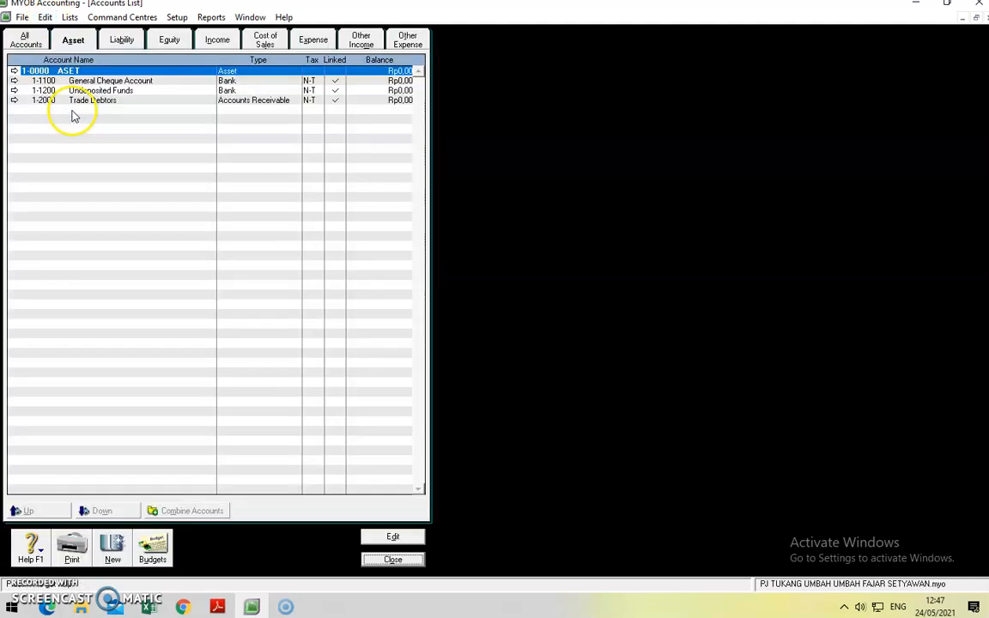
left_click(13, 100)
type("9999")
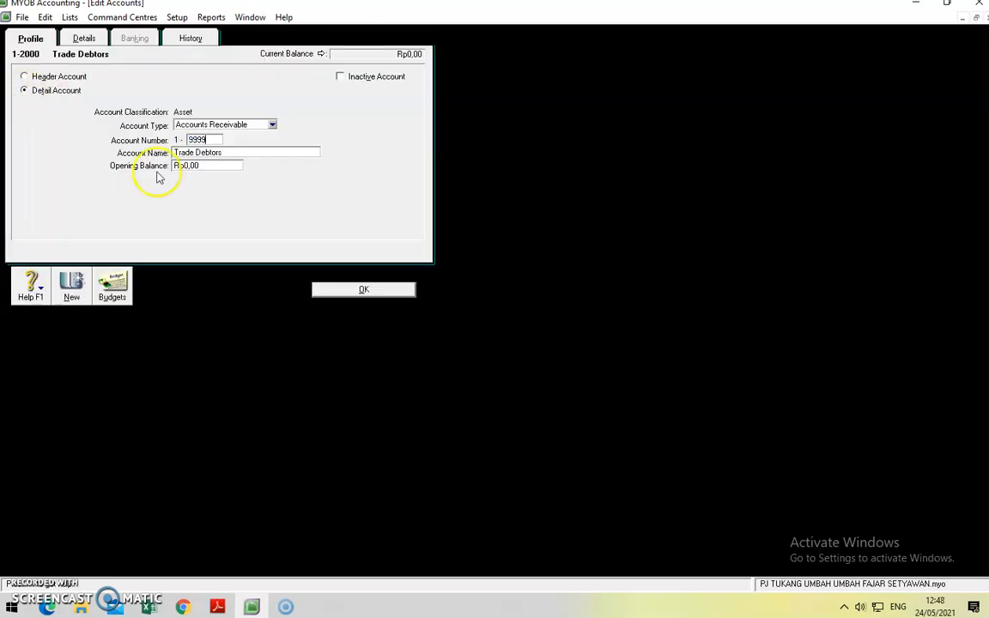
left_click(320, 287)
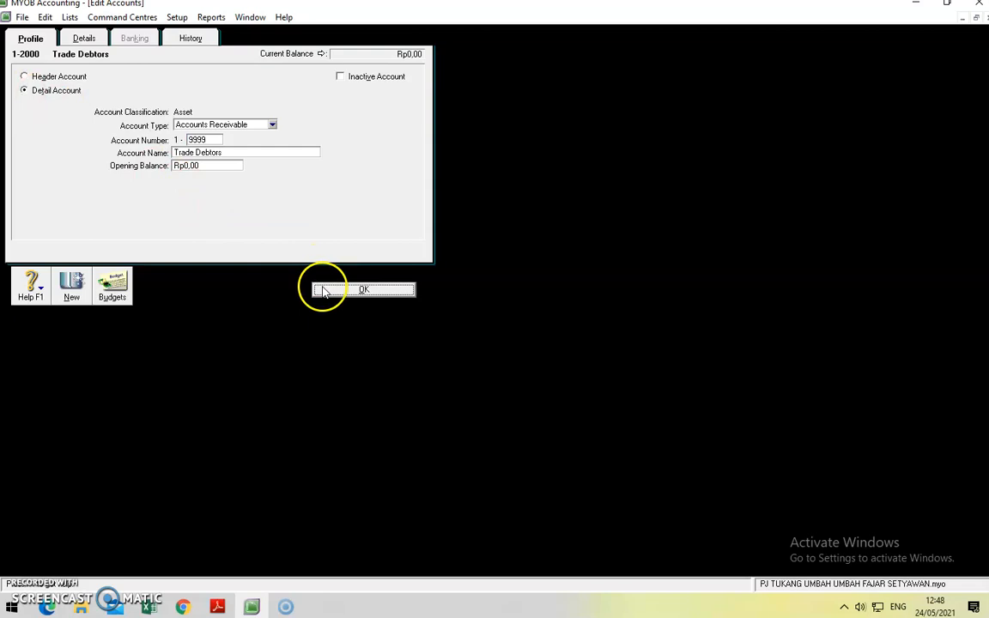
Step: Renumber Undeposited Funds to 1-9998 and General Cheque Account to 1-9997
left_click(14, 91)
type("999")
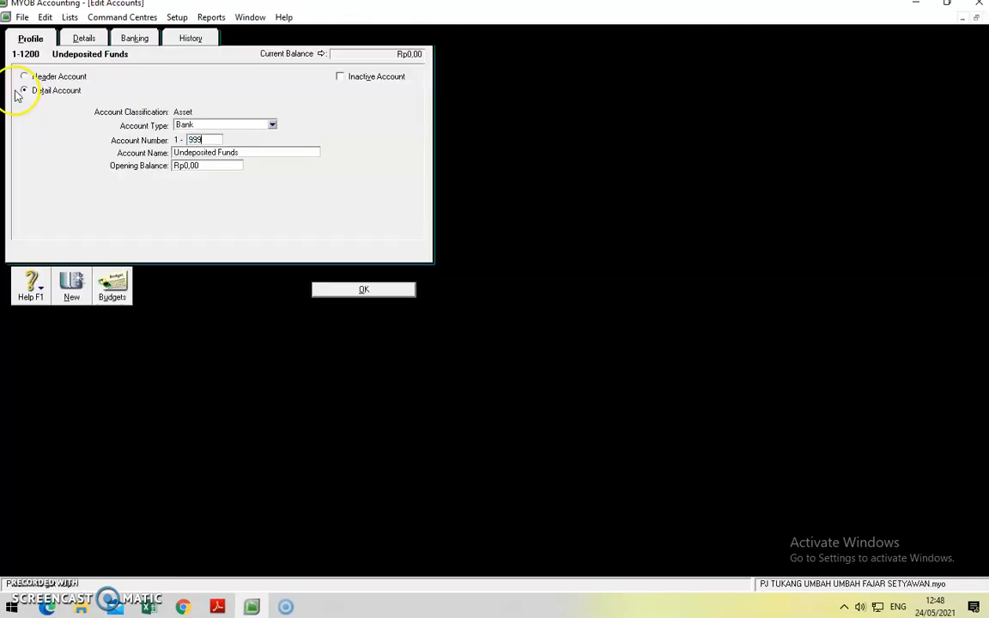
type("8")
left_click(364, 289)
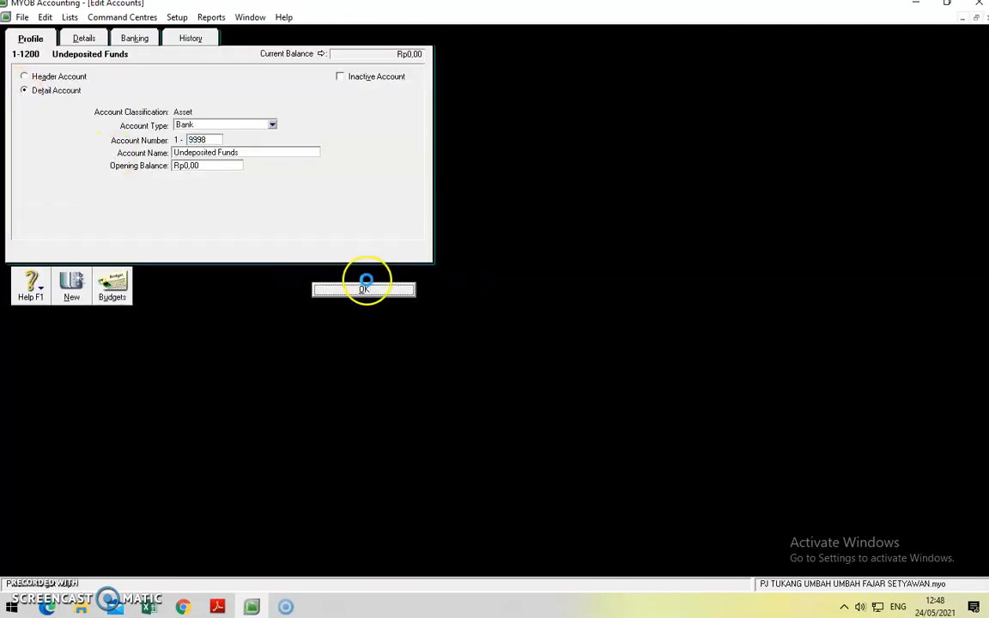
left_click(14, 81)
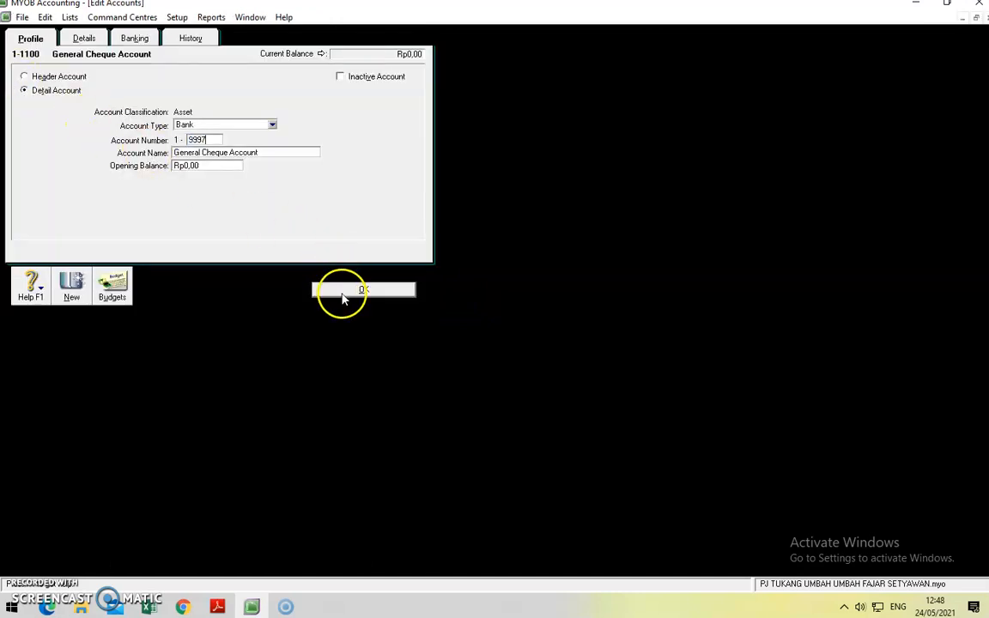
left_click(346, 289)
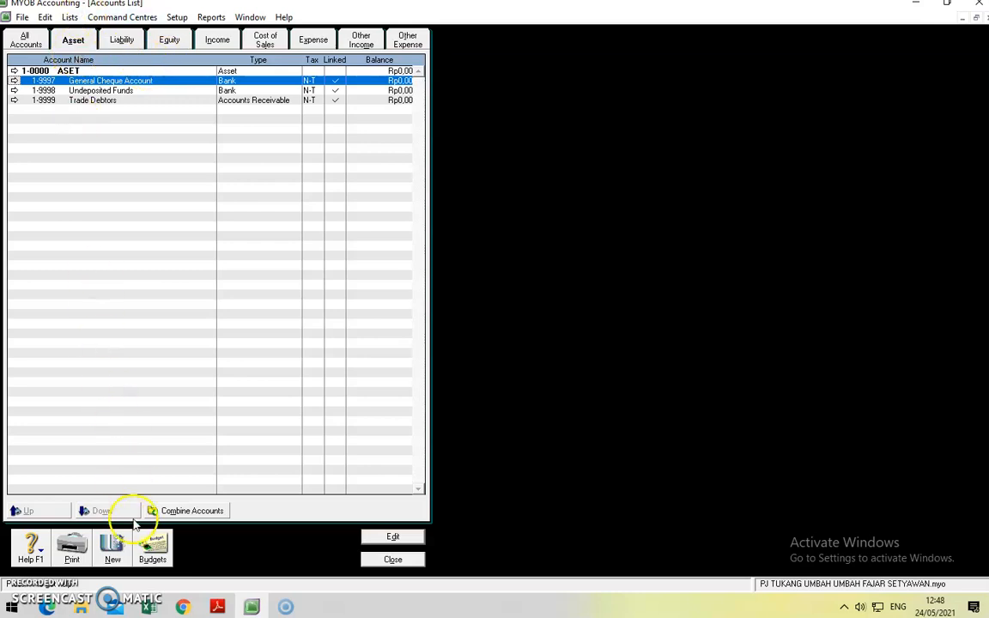
left_click(112, 546)
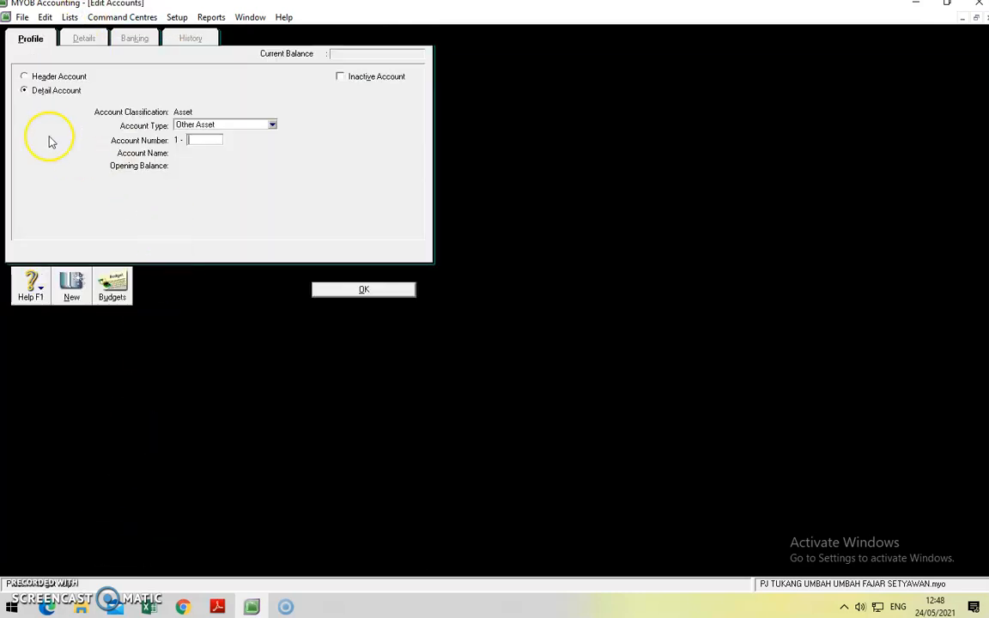
Step: Add header account 1-1000 ASET LANCAR
left_click(63, 79)
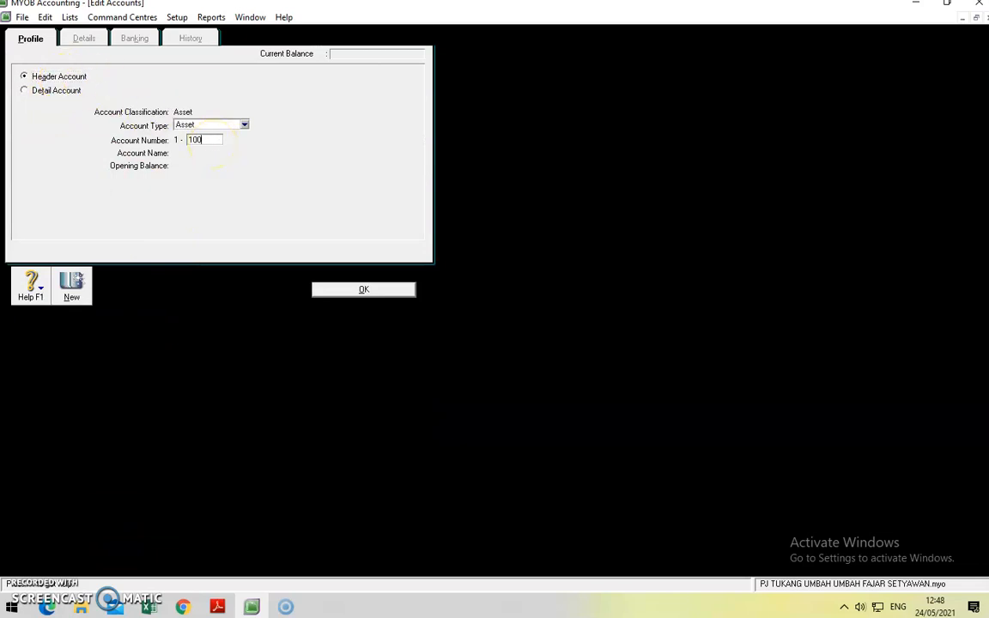
left_click(214, 143)
type("1000")
key("Tab")
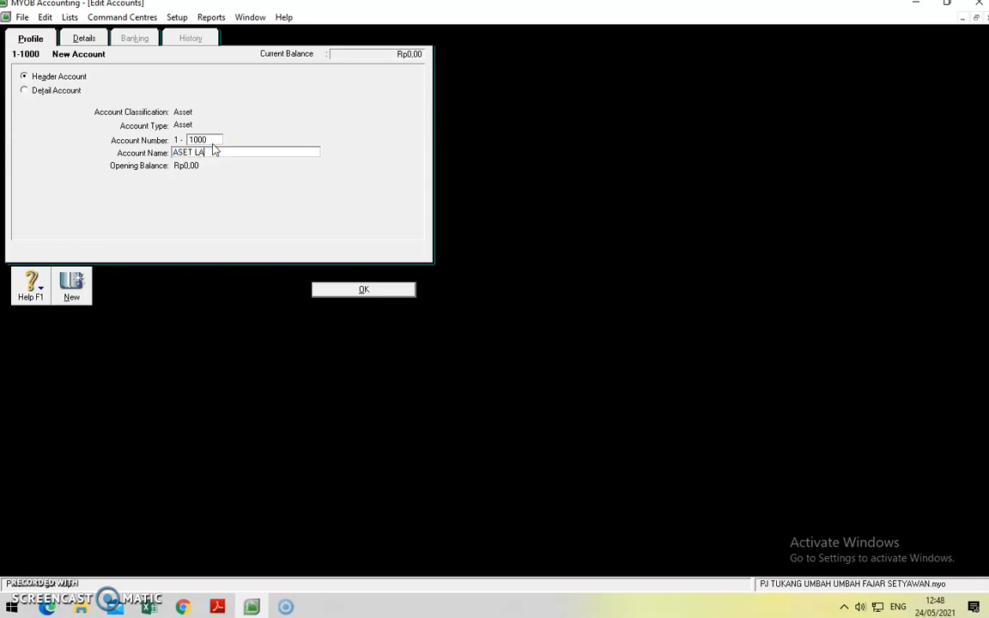
left_click(346, 290)
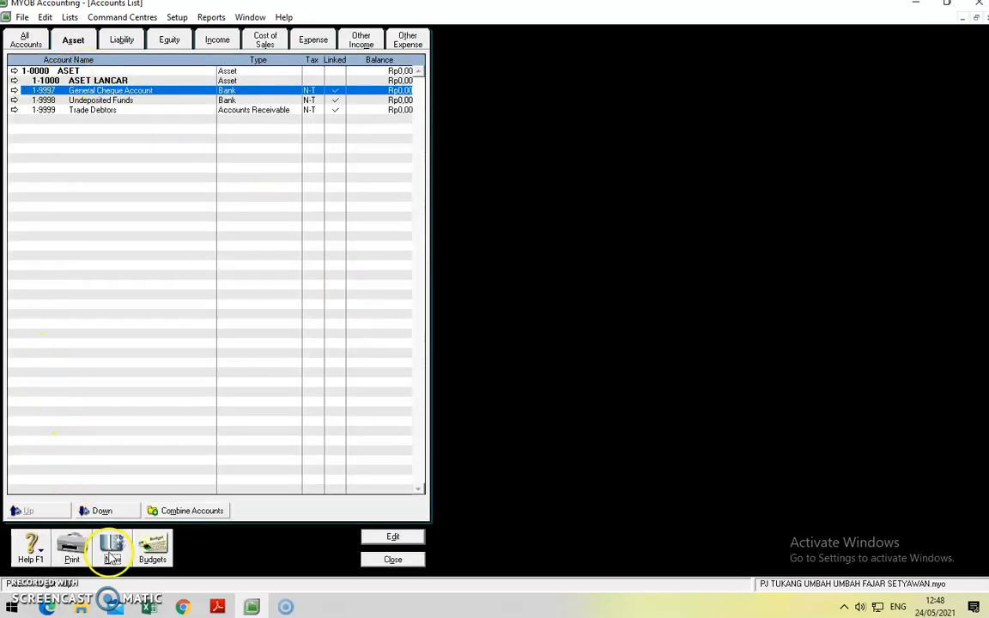
Step: Add header account 1-2000 ASET TETAP
left_click(111, 551)
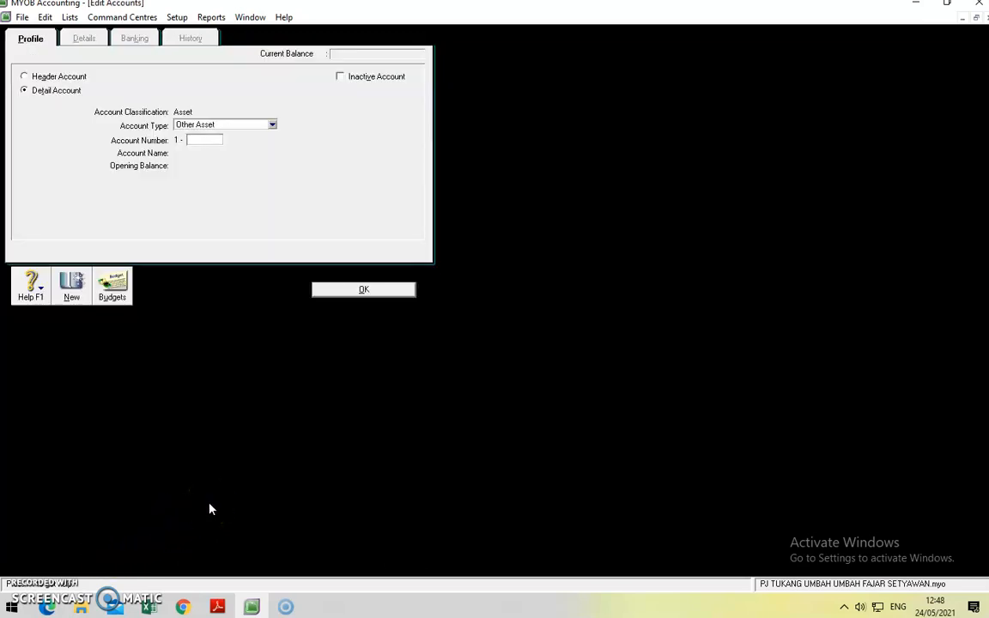
left_click(55, 82)
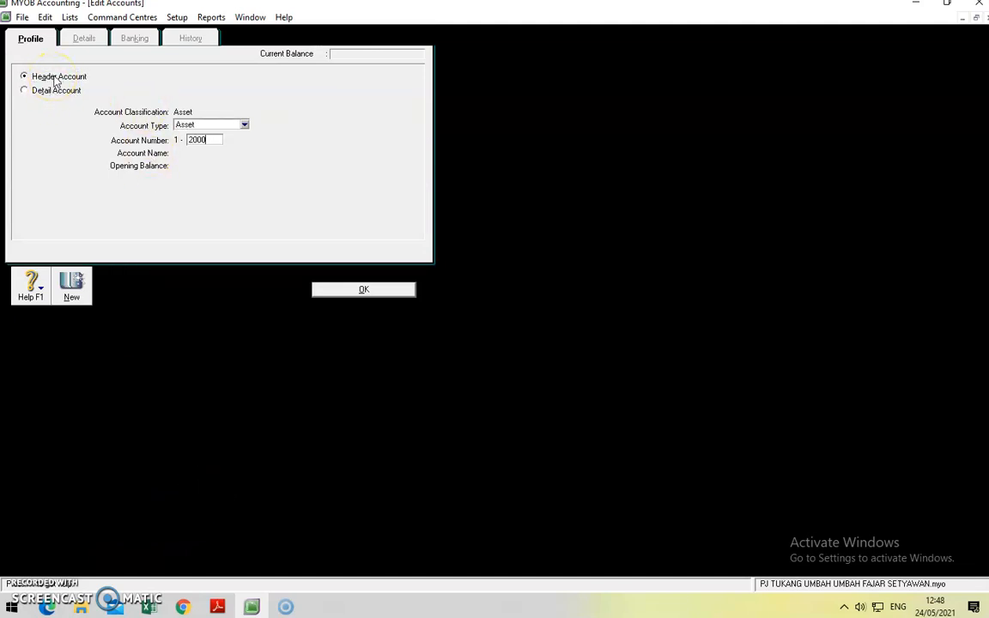
key("Tab")
type("AS")
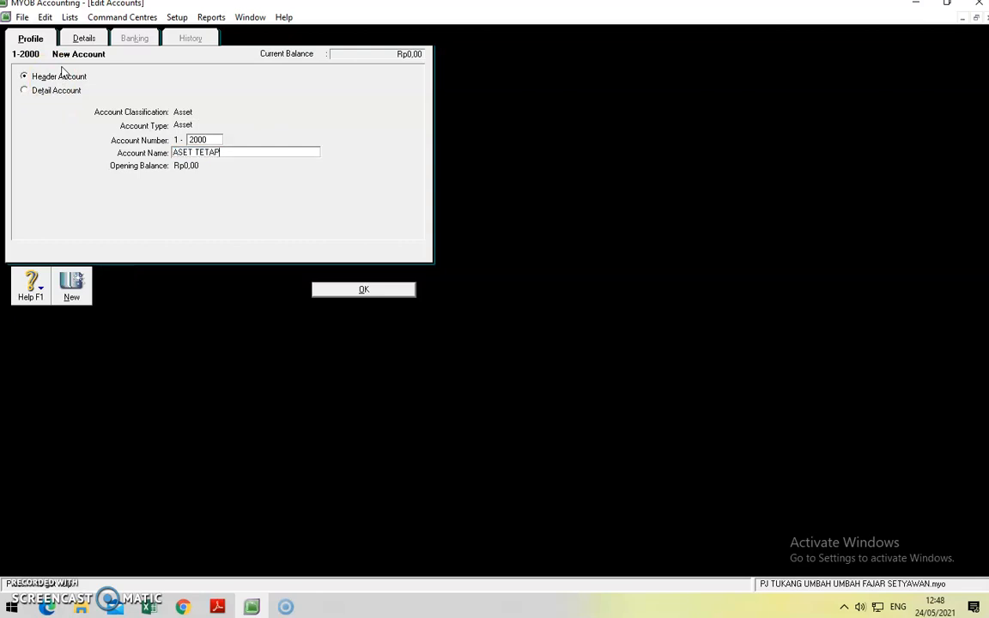
left_click(364, 290)
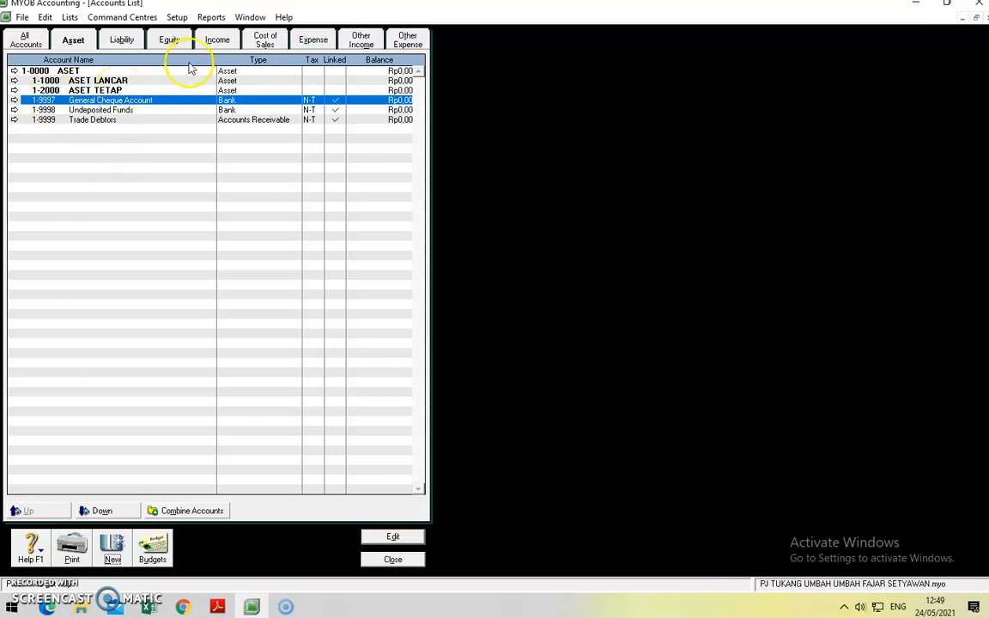
Step: Add Bank detail account 1-1100 Kas under ASET LANCAR
left_click(113, 546)
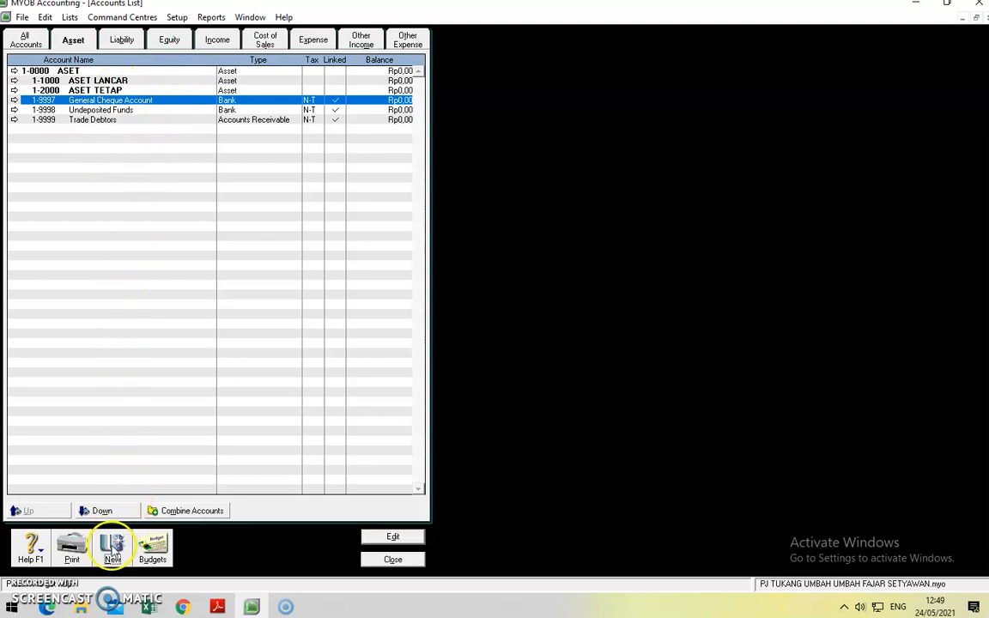
left_click(34, 89)
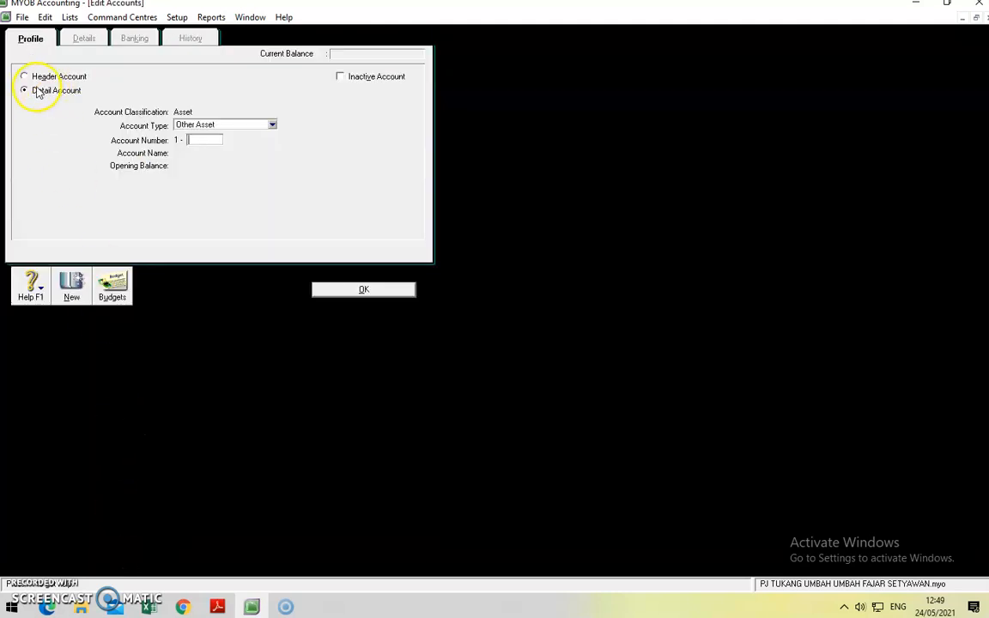
left_click(272, 125)
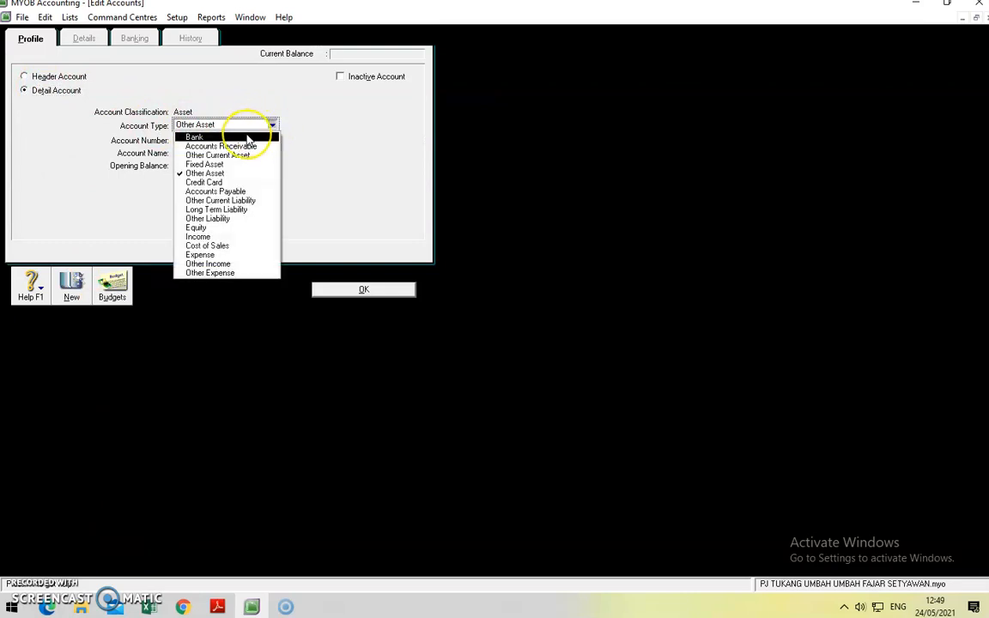
left_click(247, 137)
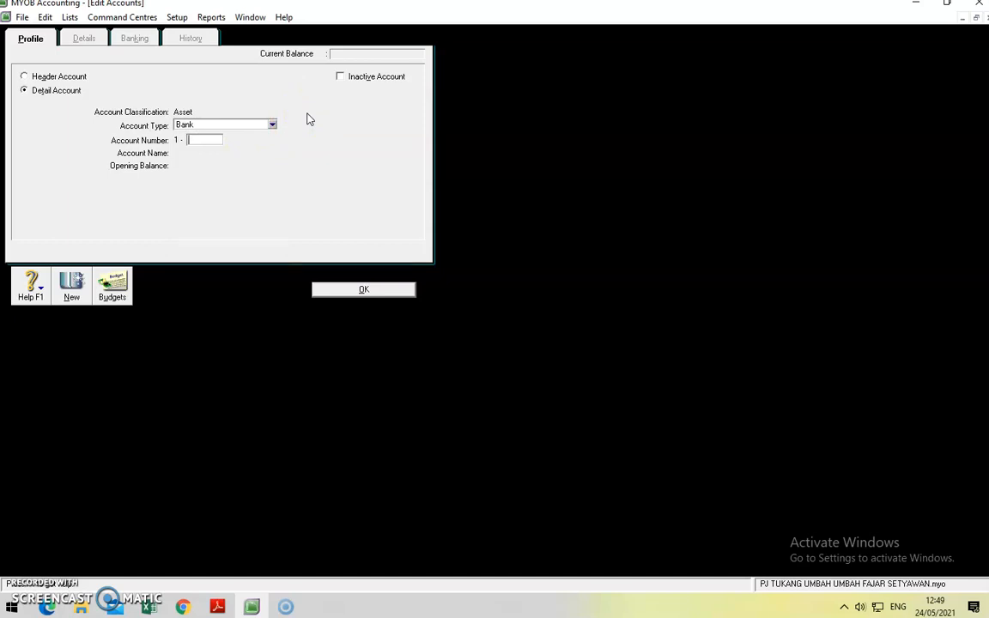
key("Tab")
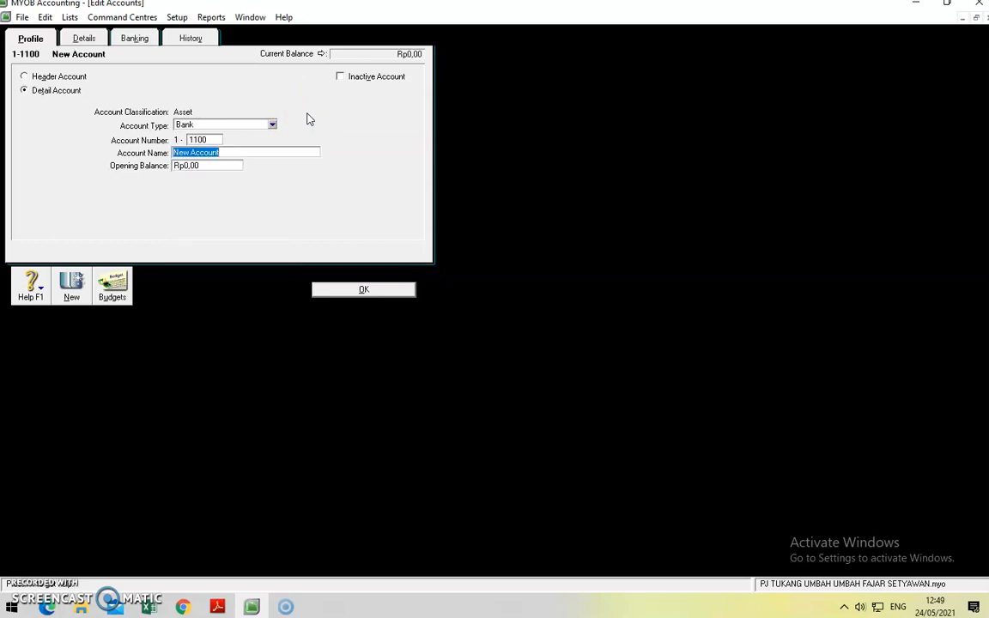
type("Kas")
left_click(364, 288)
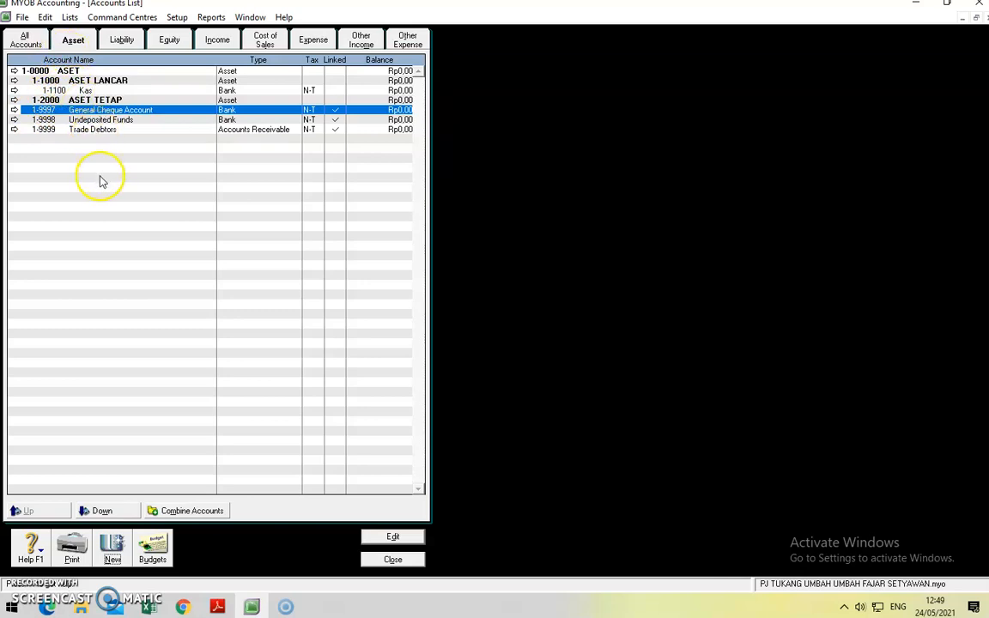
left_click(111, 550)
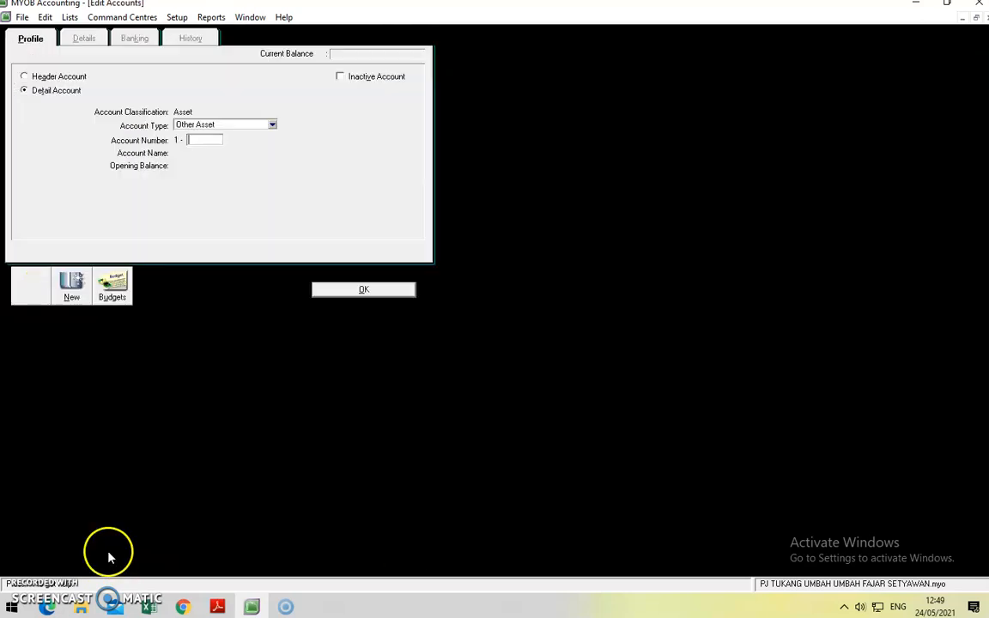
Step: Add Accounts Receivable detail account 1-1200 Piutang Usaha
left_click(36, 91)
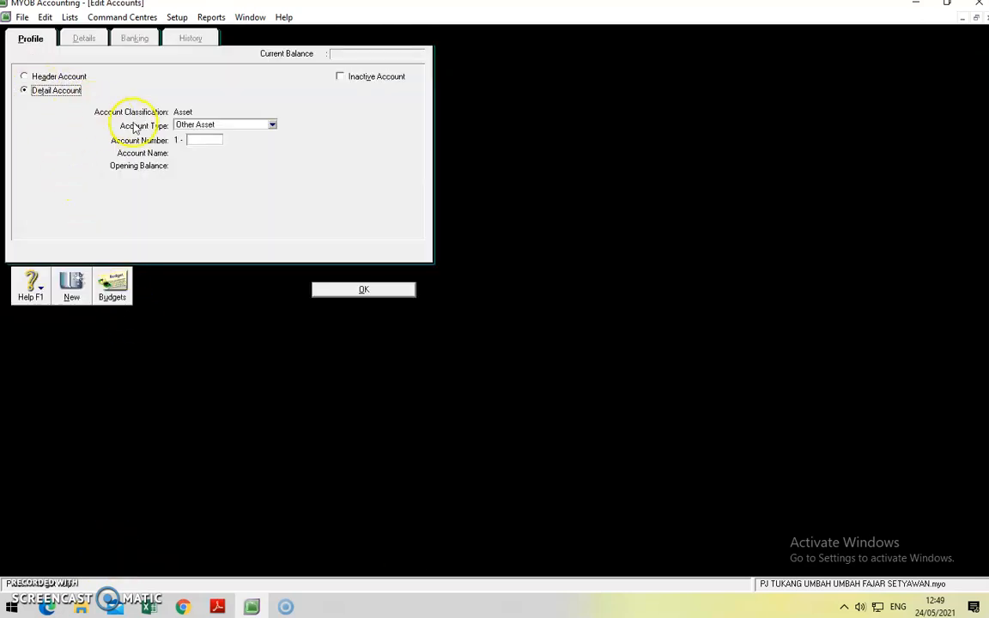
left_click(271, 126)
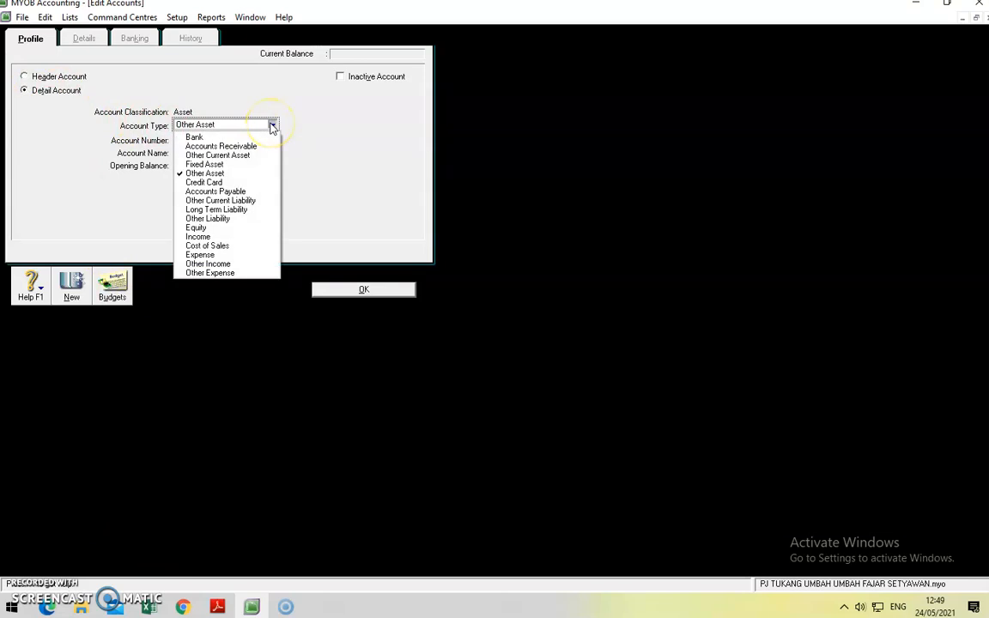
left_click(256, 148)
left_click(200, 139)
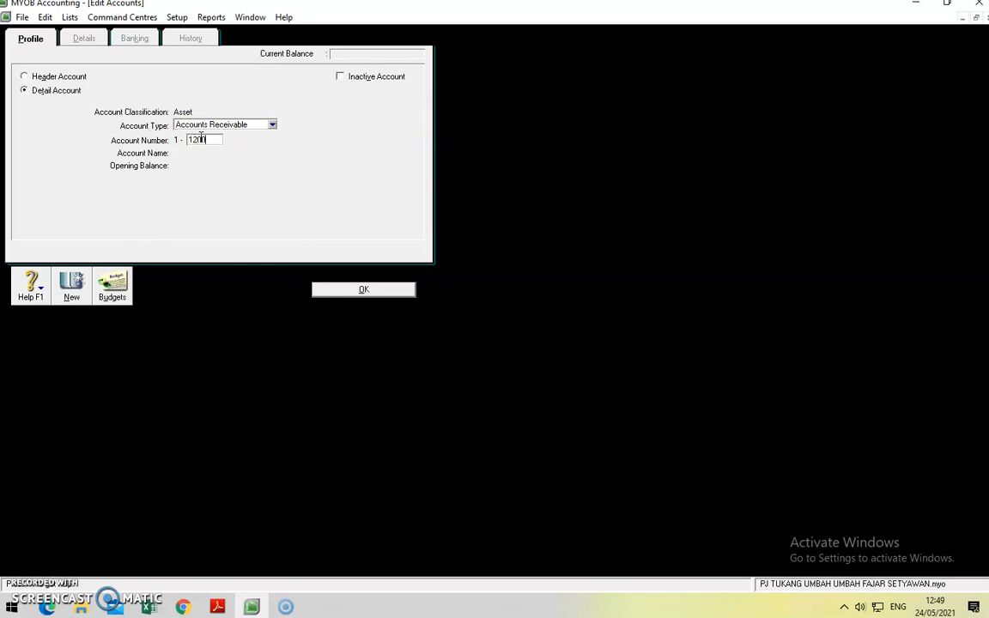
key("Tab")
type("P")
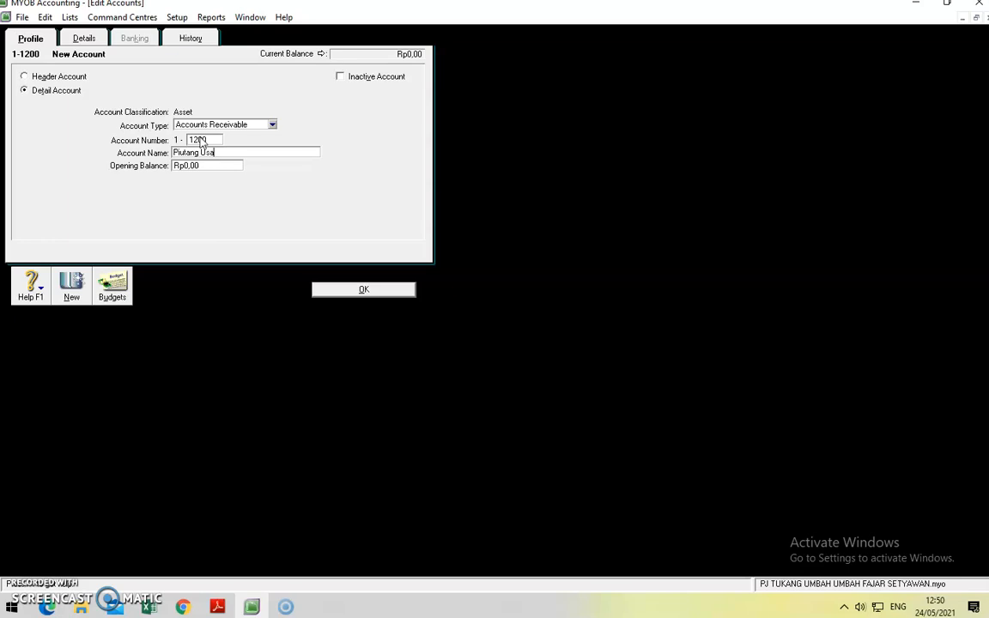
left_click(364, 289)
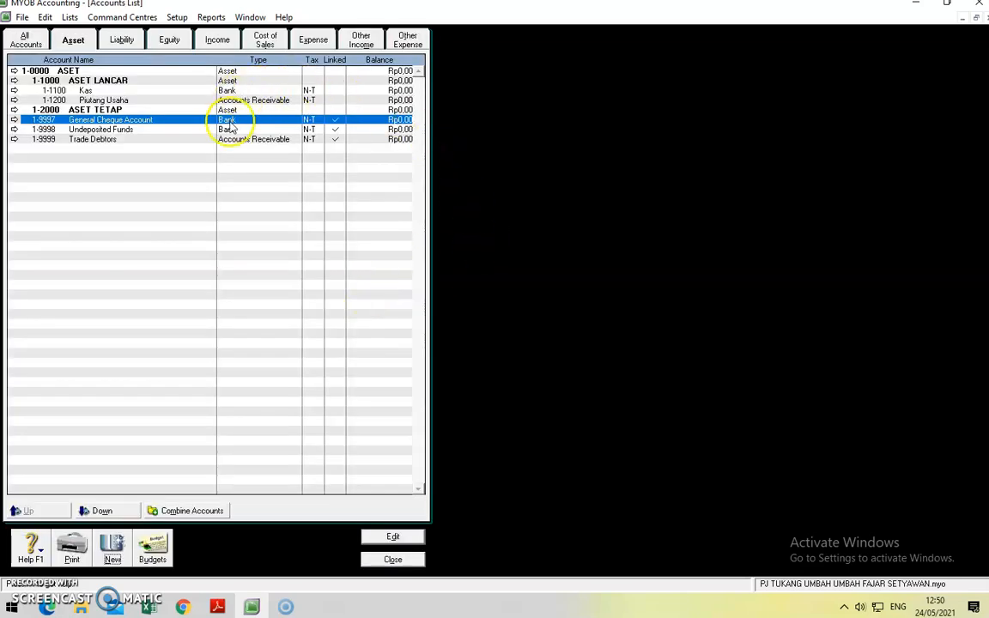
Step: Add Other Current Asset account 1-1300 Perlengkapan
left_click(112, 547)
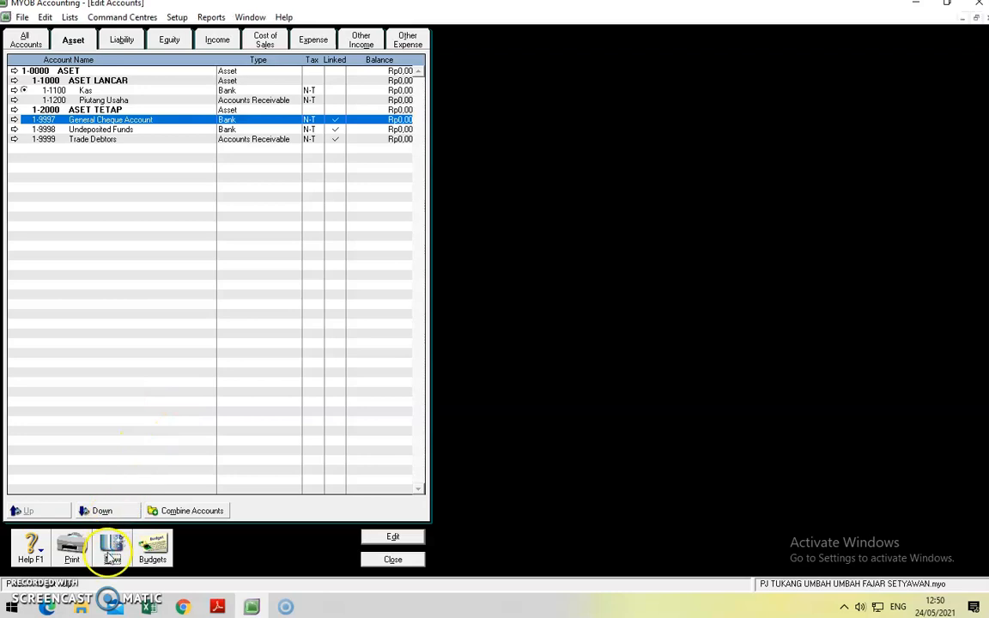
type("1300")
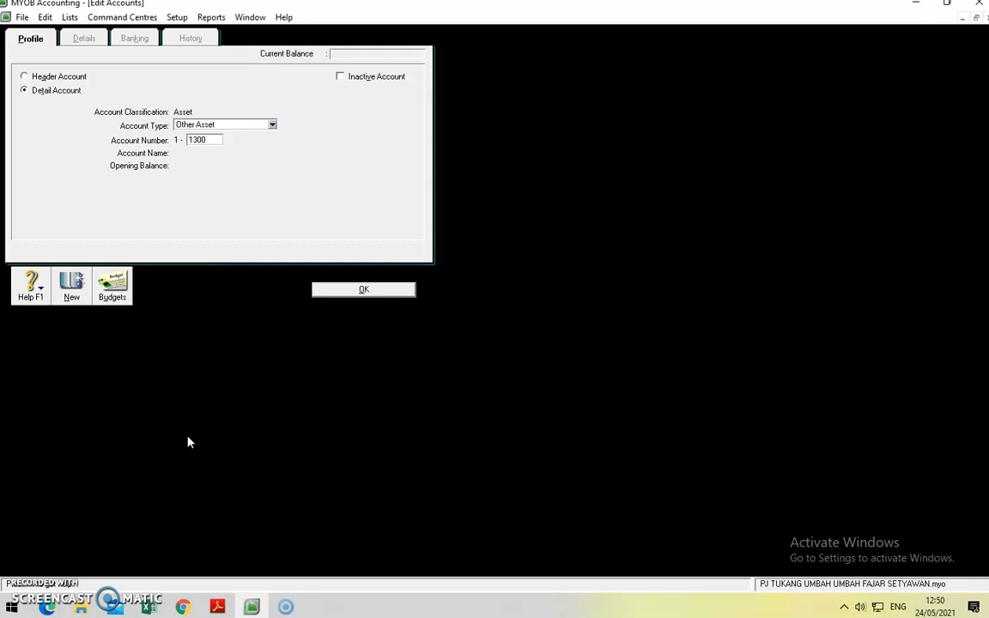
left_click(272, 124)
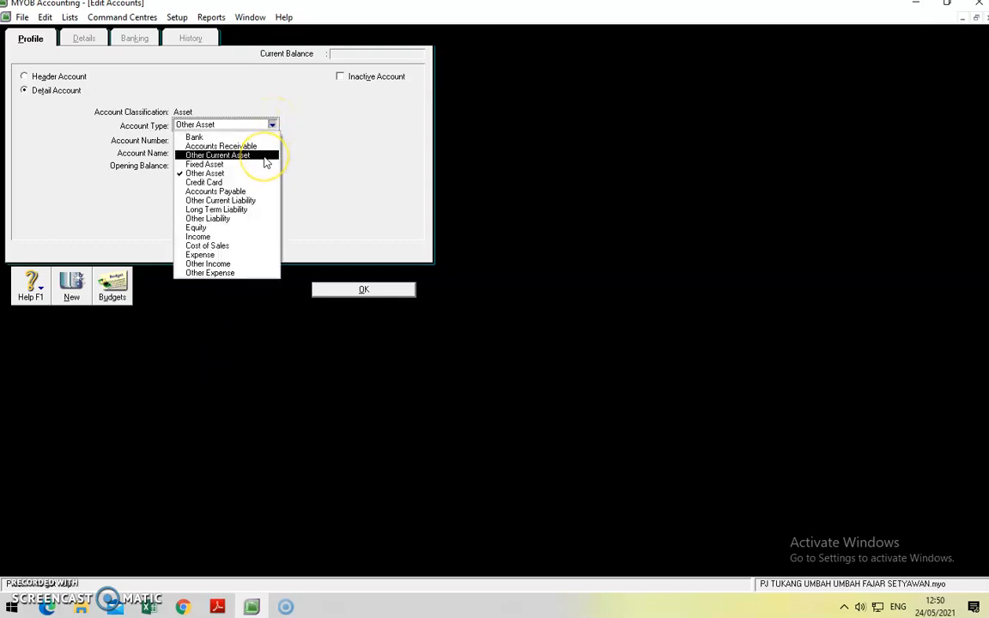
left_click(266, 157)
key("Tab")
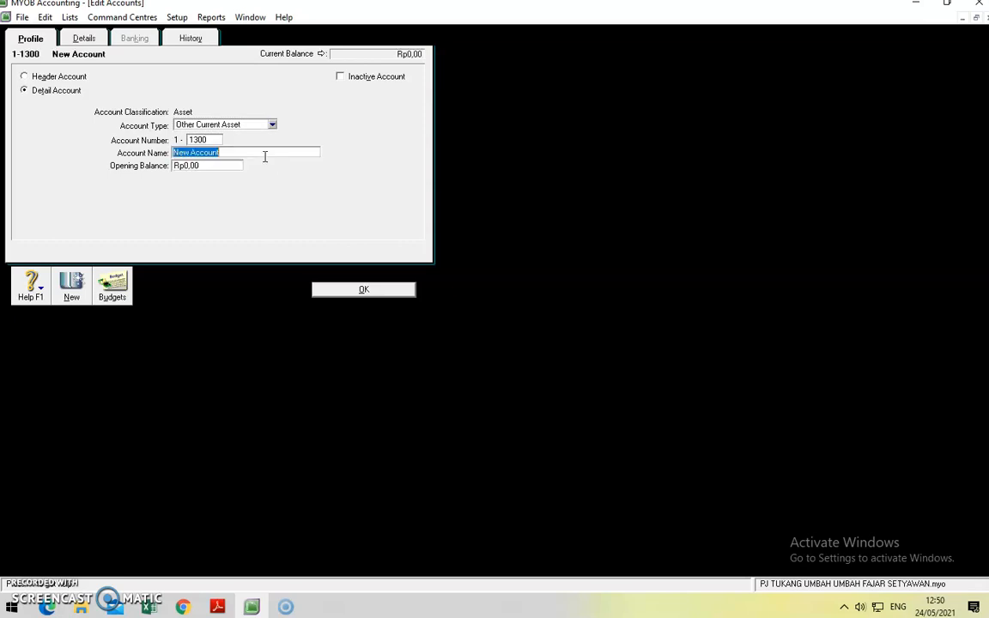
type("Perlengkapan")
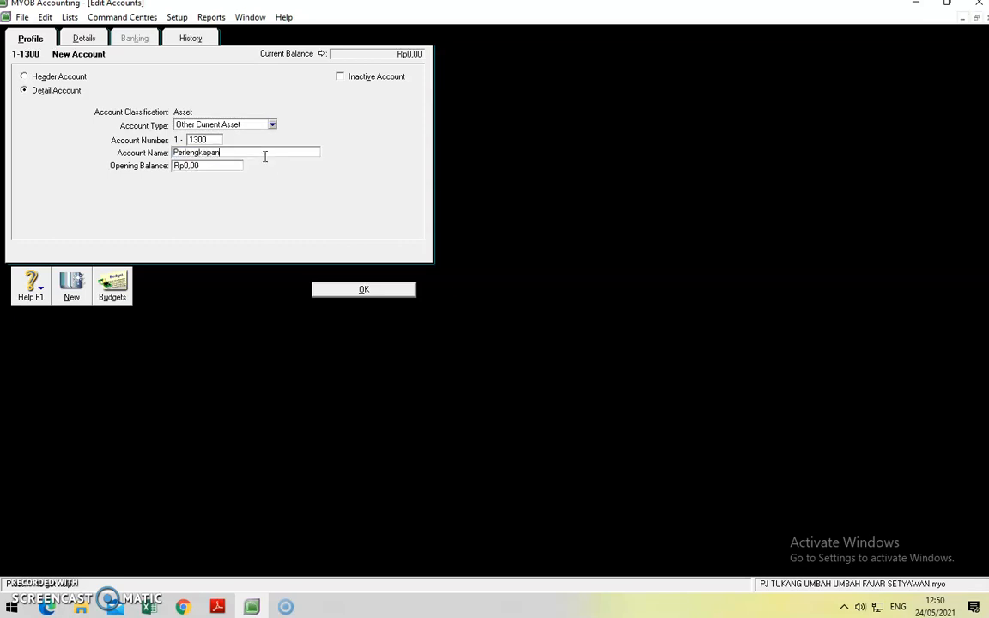
left_click(353, 286)
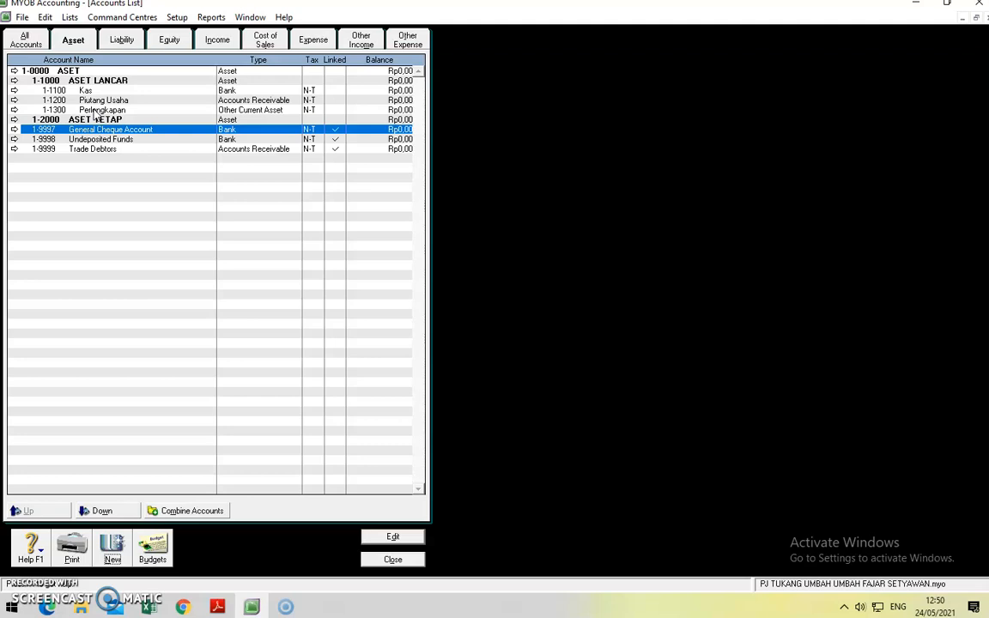
left_click(112, 549)
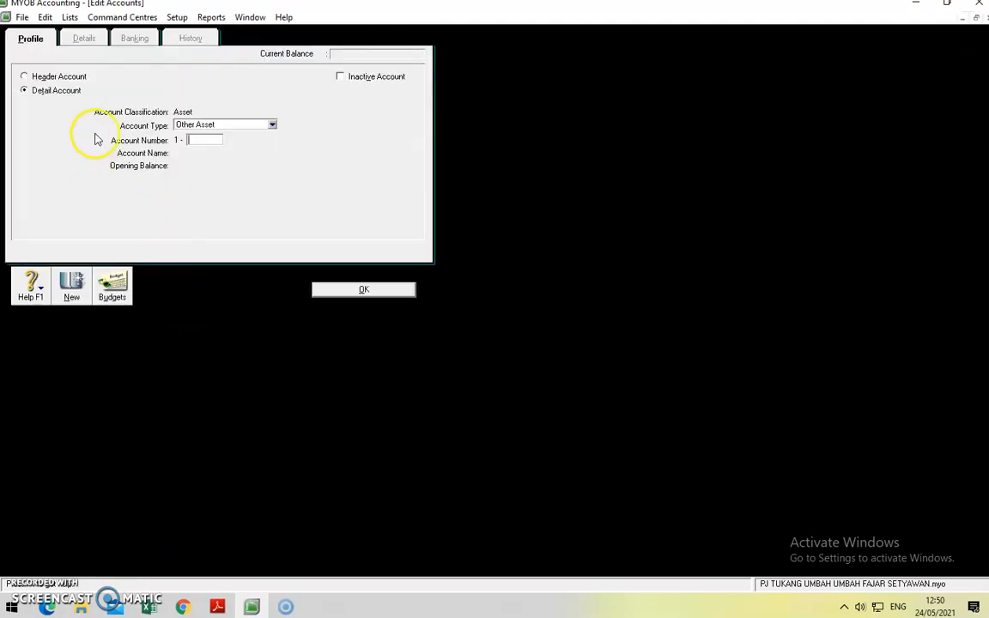
Step: Add Fixed Asset account 1-2100 Peralatan
left_click(271, 126)
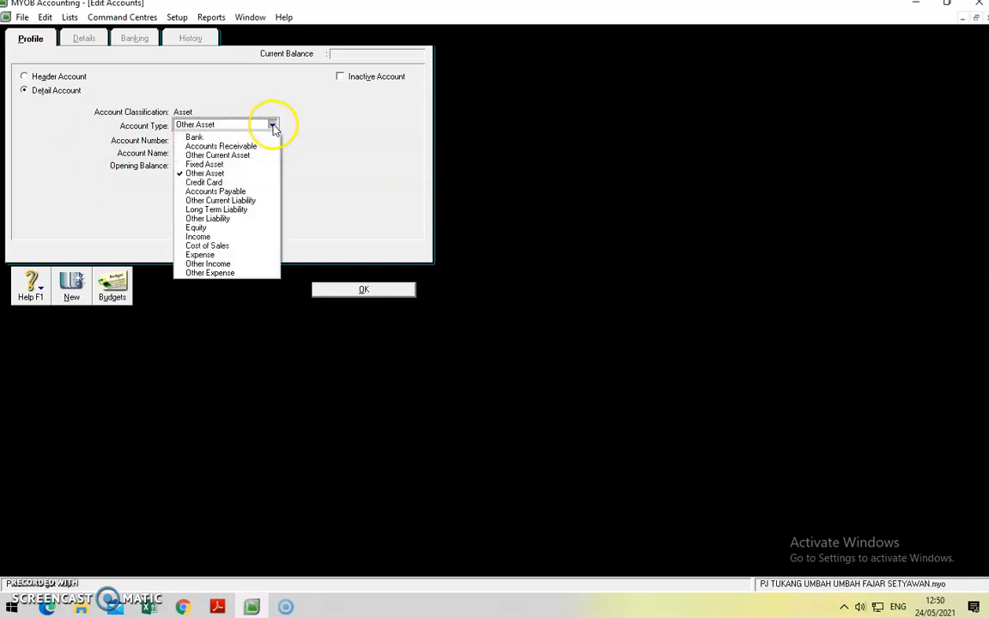
left_click(230, 164)
left_click(211, 140)
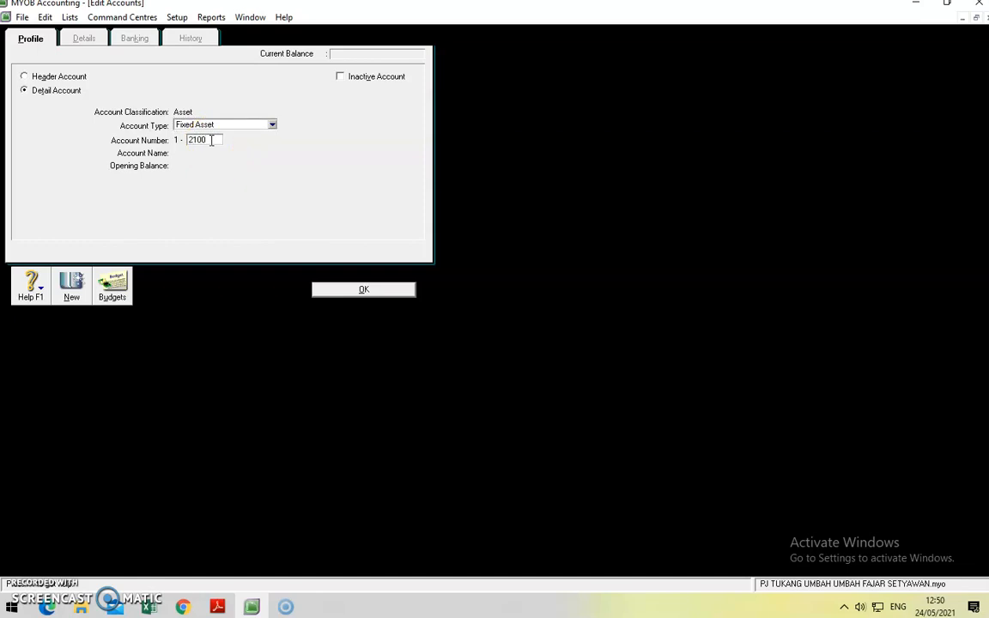
key("Tab")
type("Pe")
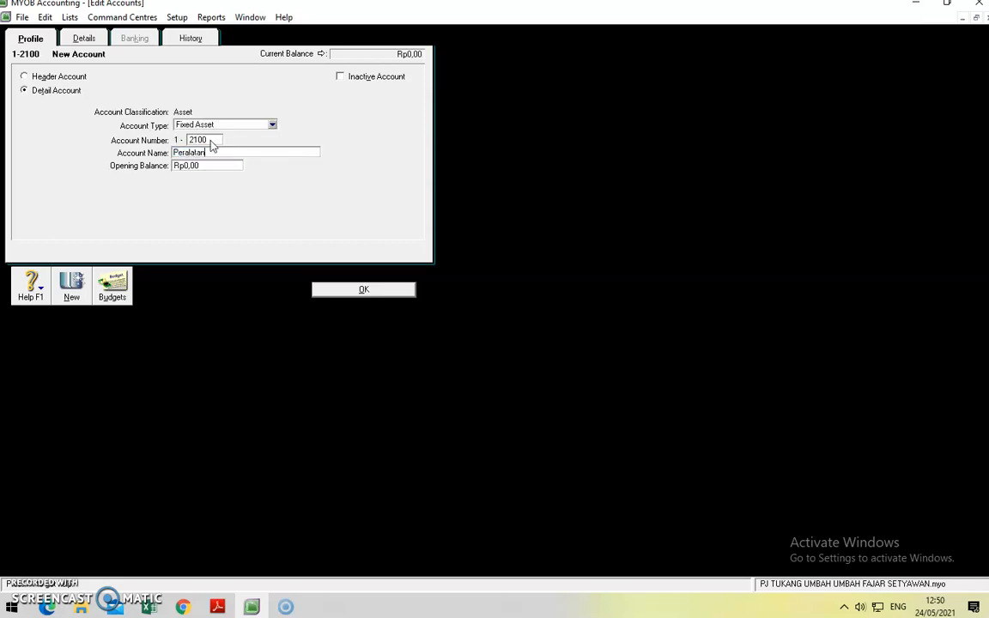
left_click(349, 286)
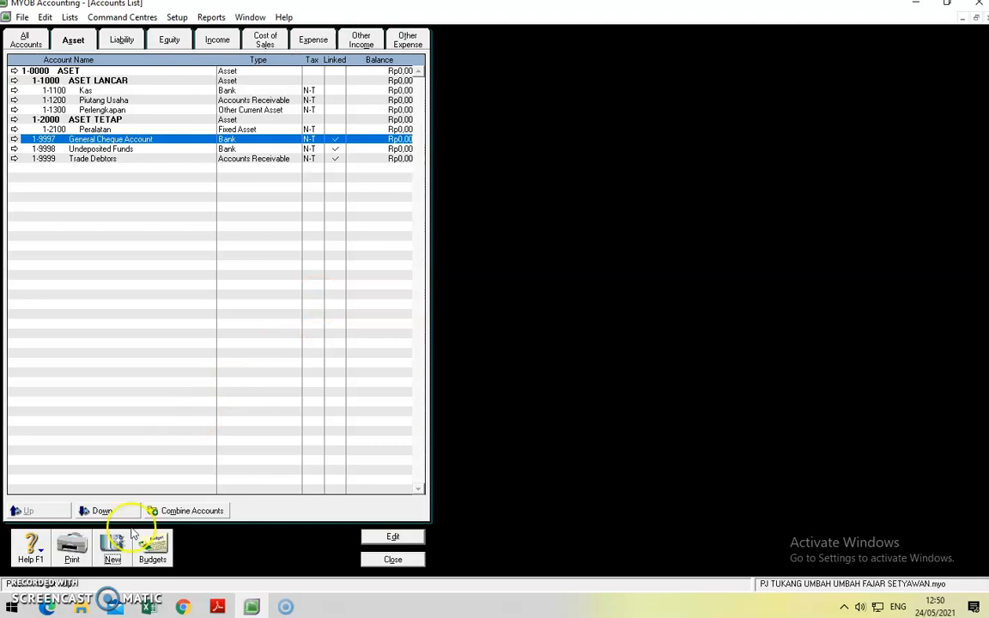
Step: Add Fixed Asset account 1-2200 AP Peralatan
left_click(113, 545)
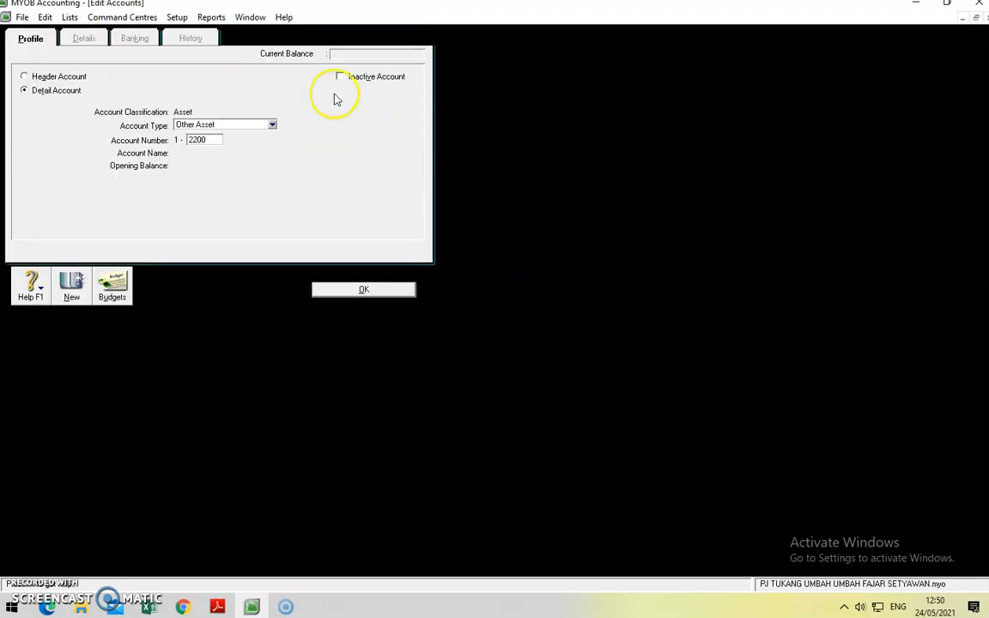
left_click(272, 126)
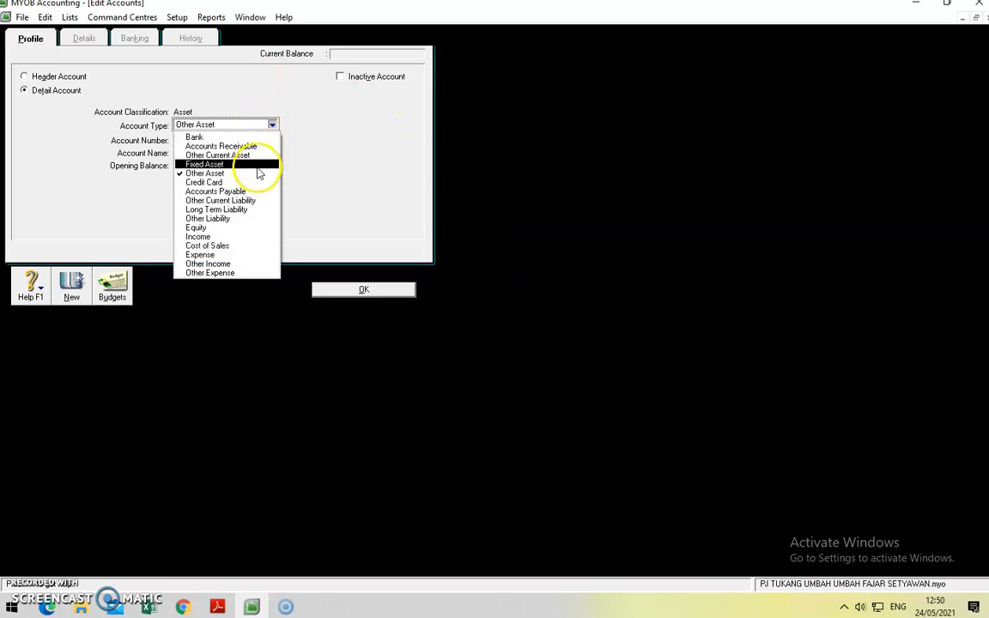
left_click(259, 164)
key("Tab")
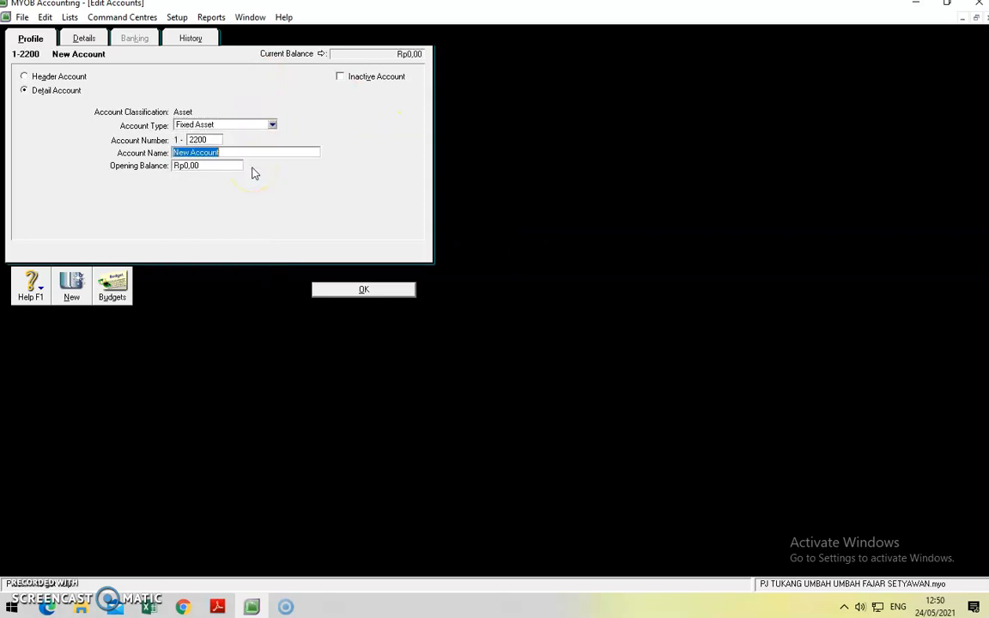
type("A")
left_click(384, 289)
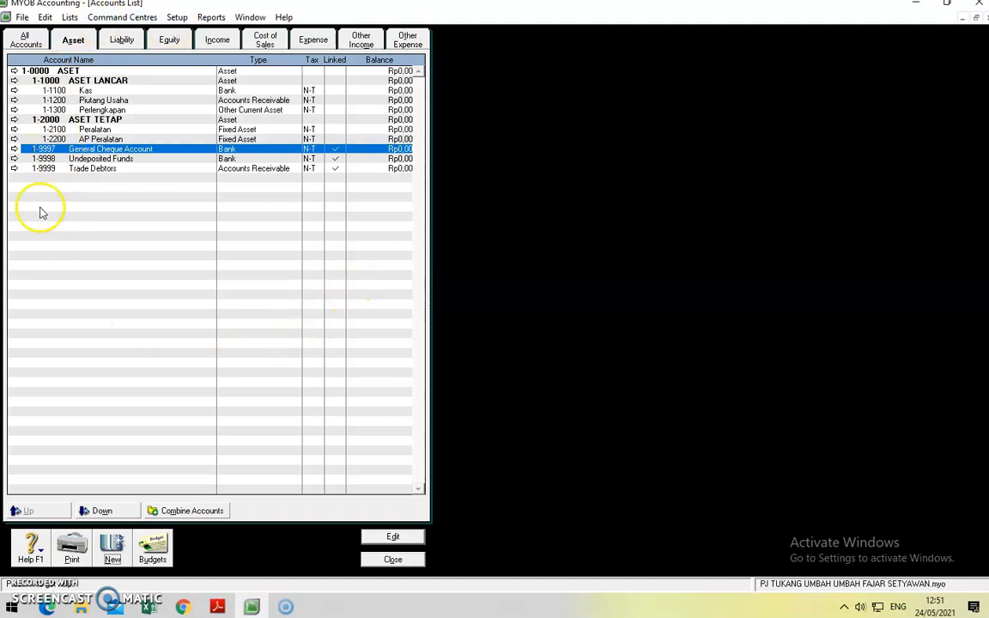
Step: Rename the 2-0000 liability header to KEWAJIBAN
left_click(119, 45)
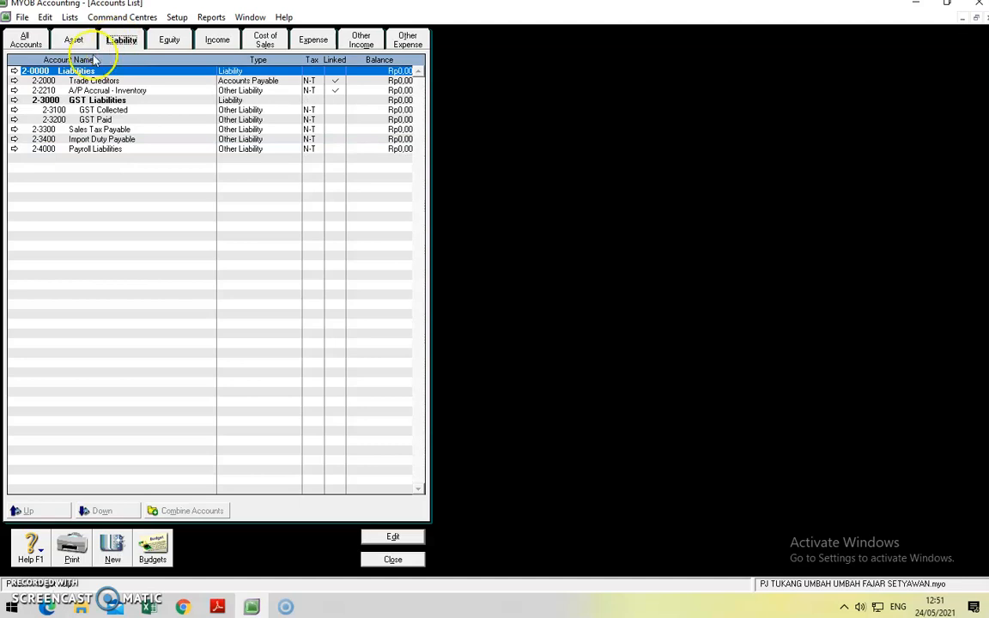
left_click(14, 72)
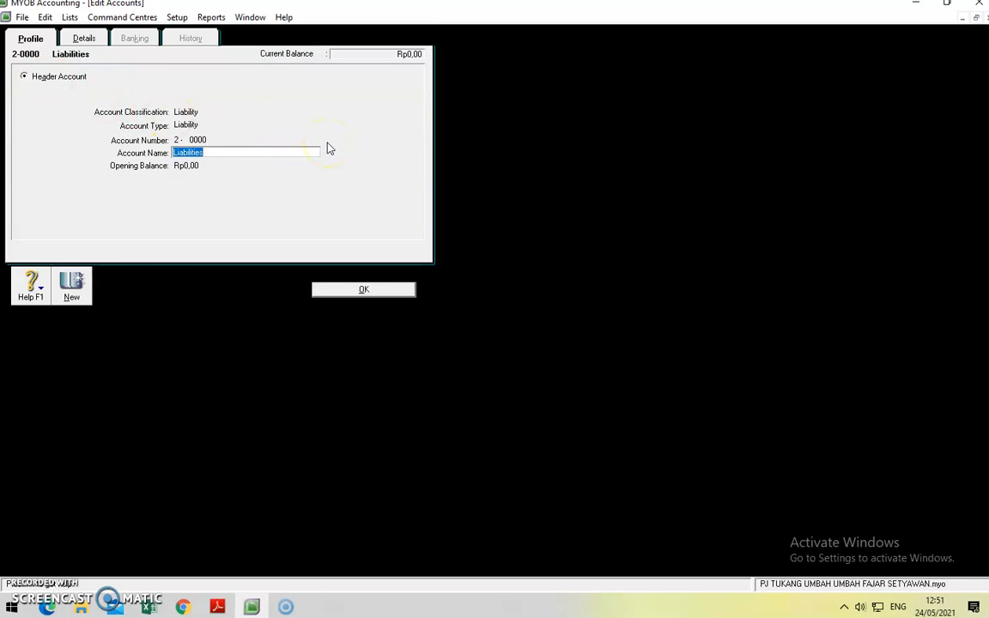
type("KEWAJIBAN")
left_click(351, 290)
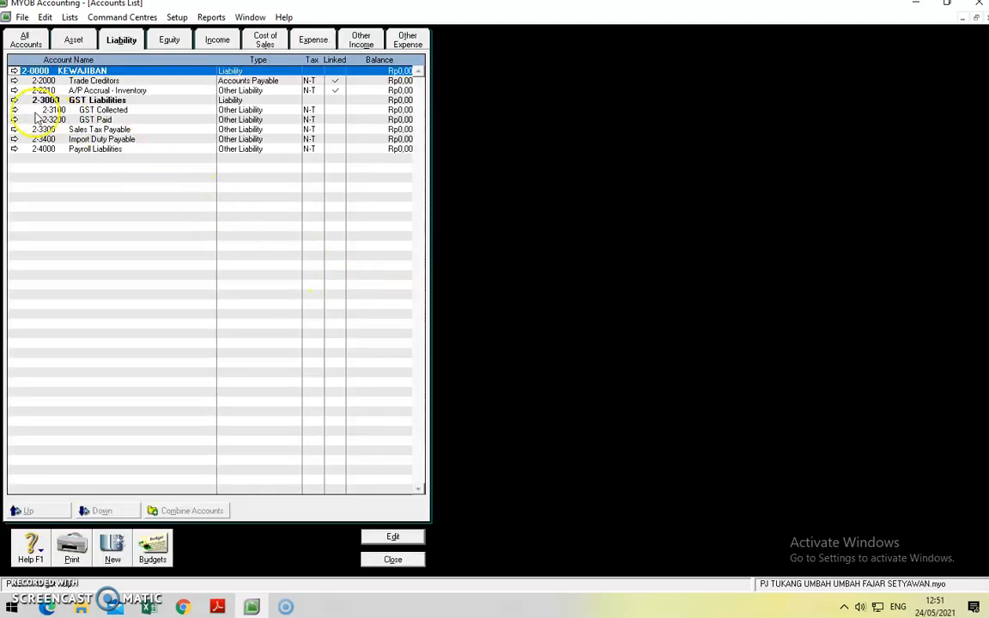
Step: Delete the 2-3000 GST Liabilities header account
left_click(14, 100)
left_click(45, 18)
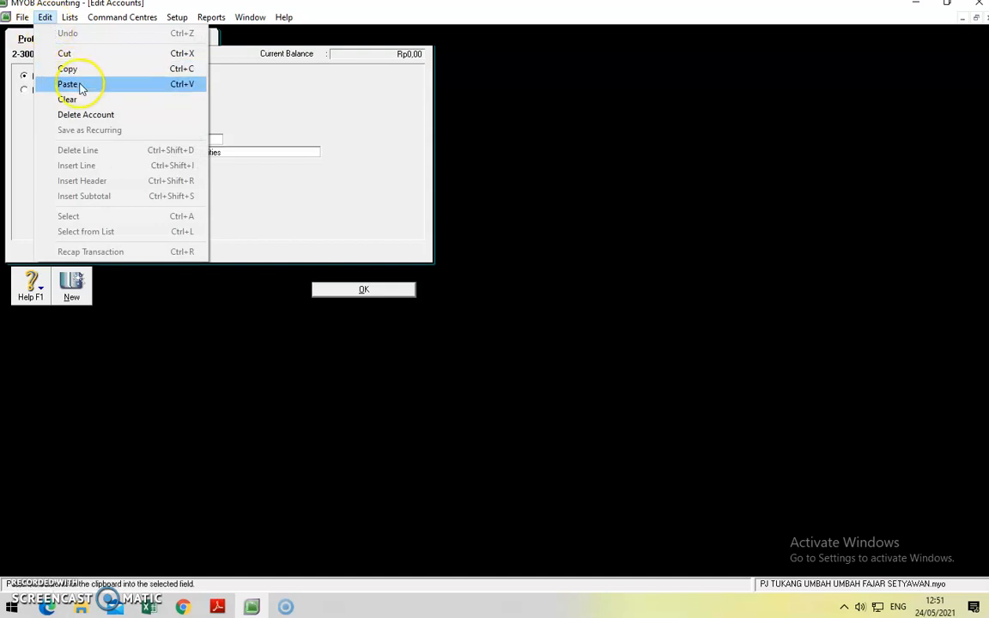
left_click(84, 114)
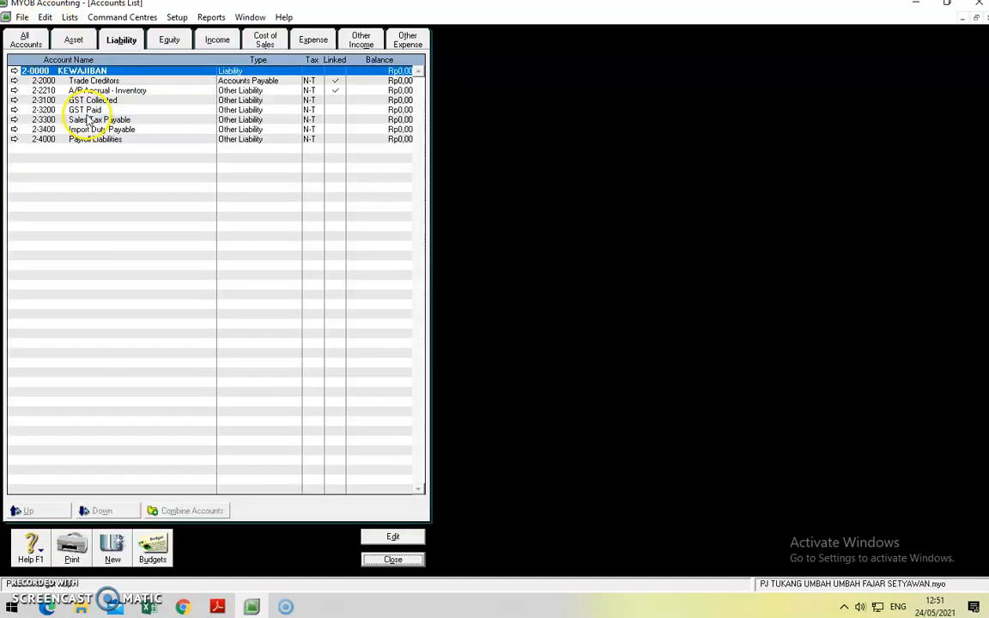
Step: Renumber Trade Creditors 2-9999, Payroll Liabilities 2-9998, Import Duty Payable 2-9997, Sales Tax Payable 2-9996
left_click(14, 81)
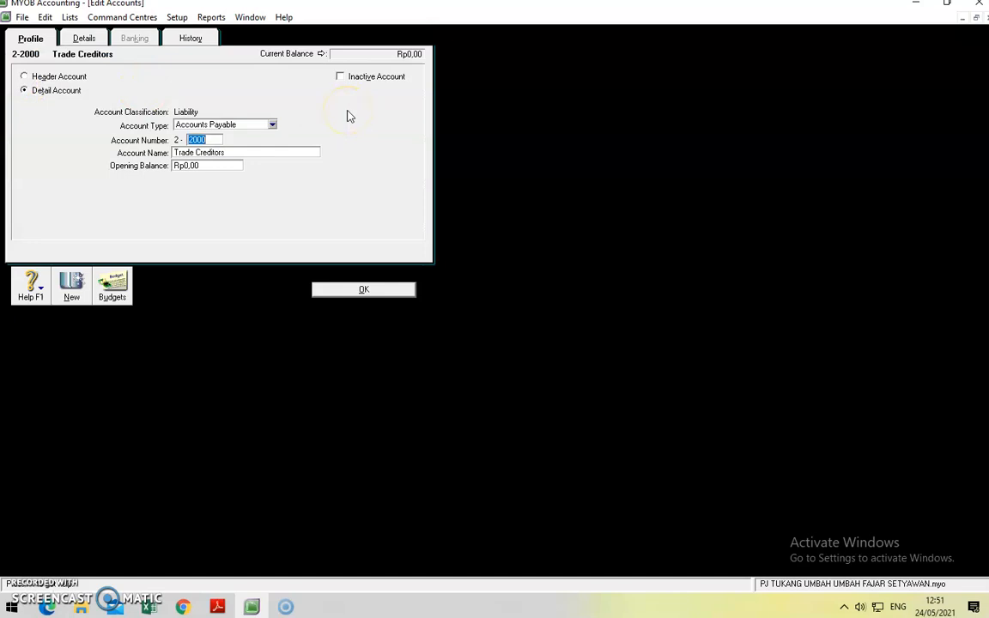
left_click(384, 291)
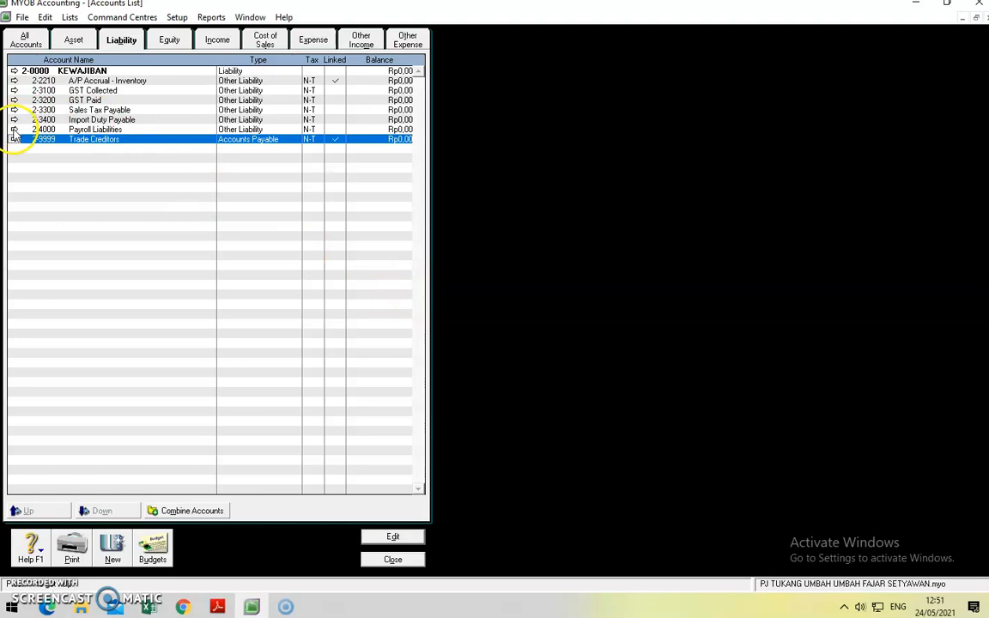
left_click(14, 129)
type("9998")
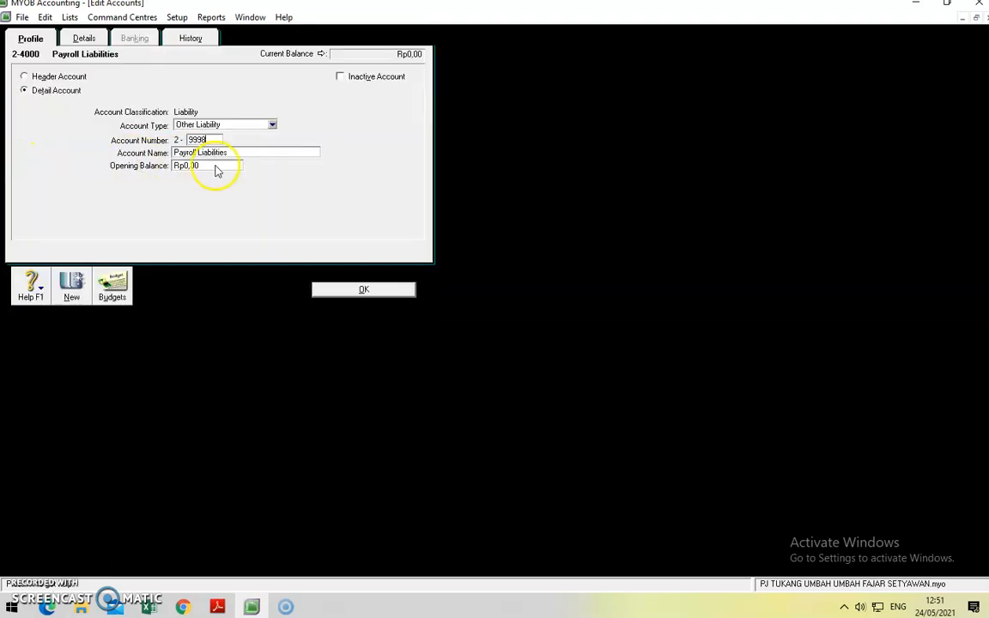
left_click(362, 290)
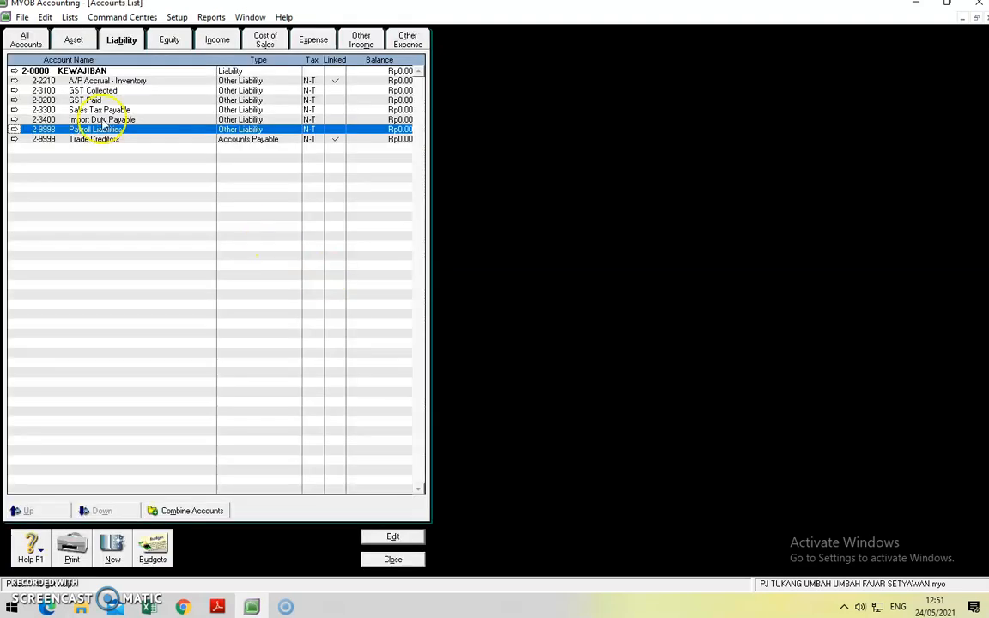
left_click(14, 119)
type("9997")
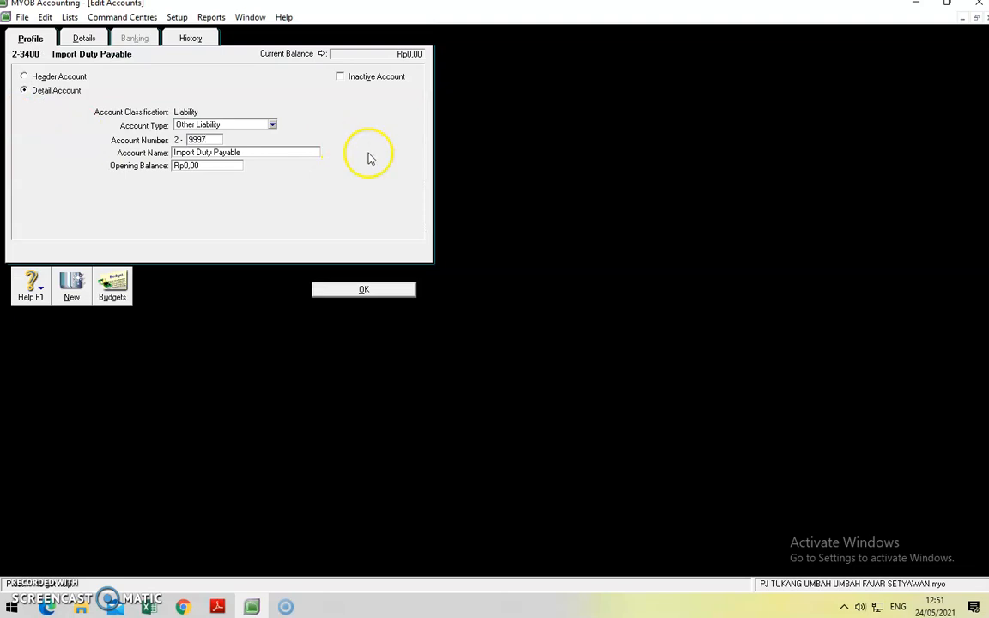
left_click(364, 289)
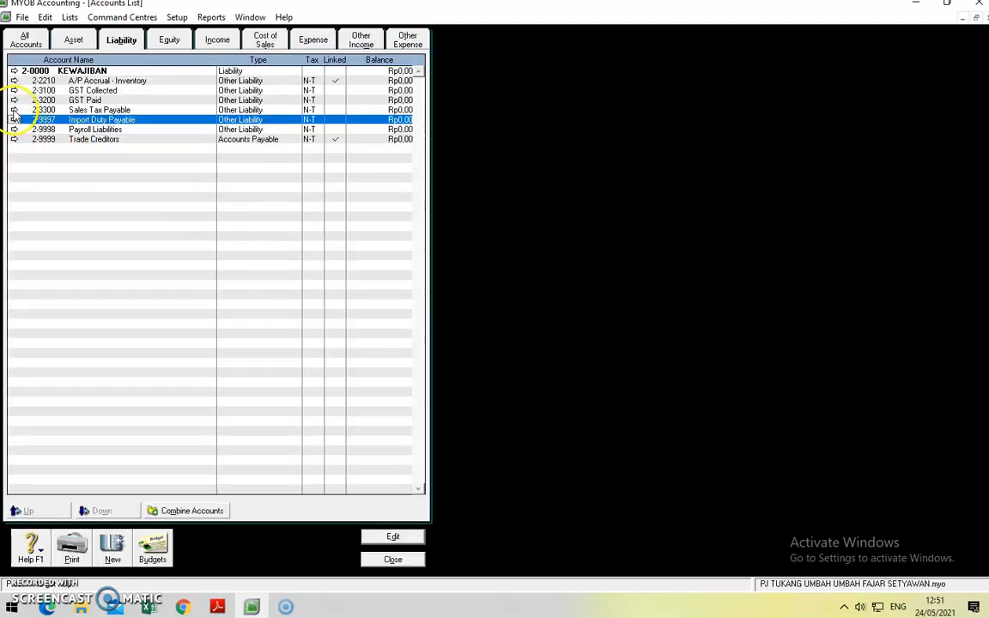
left_click(14, 110)
type("9996")
left_click(363, 289)
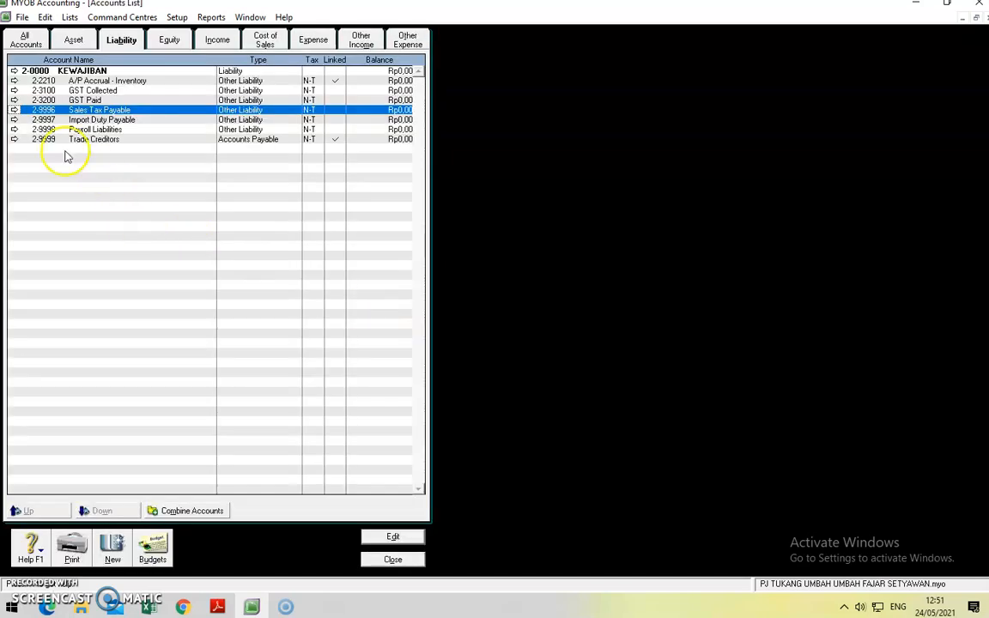
Step: Renumber GST Paid 2-9995, GST Collected 2-9994 and A/P Accrual - Inventory 2-9993
left_click(14, 99)
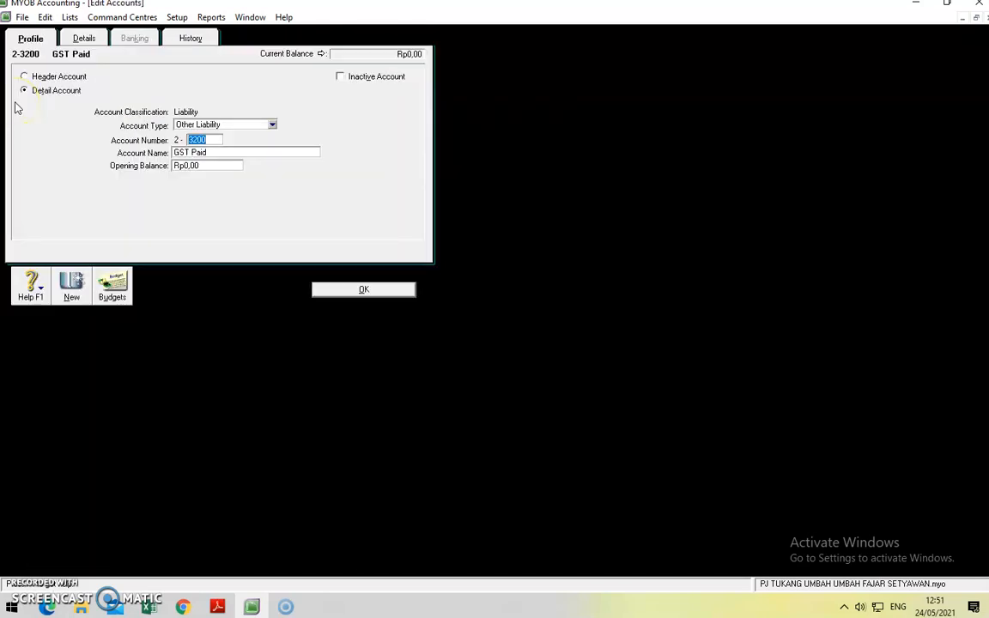
left_click(364, 289)
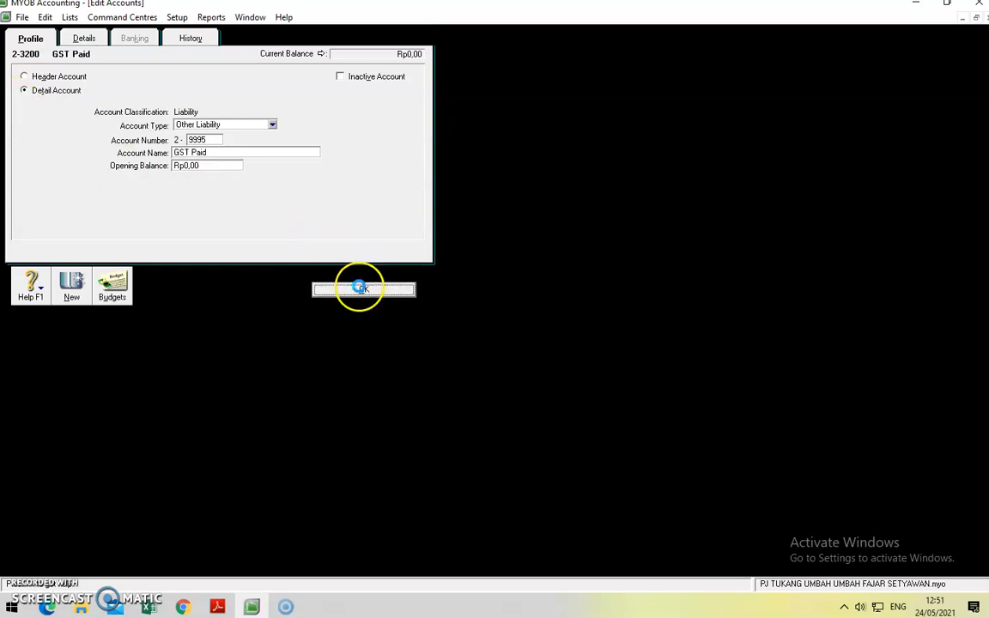
left_click(14, 90)
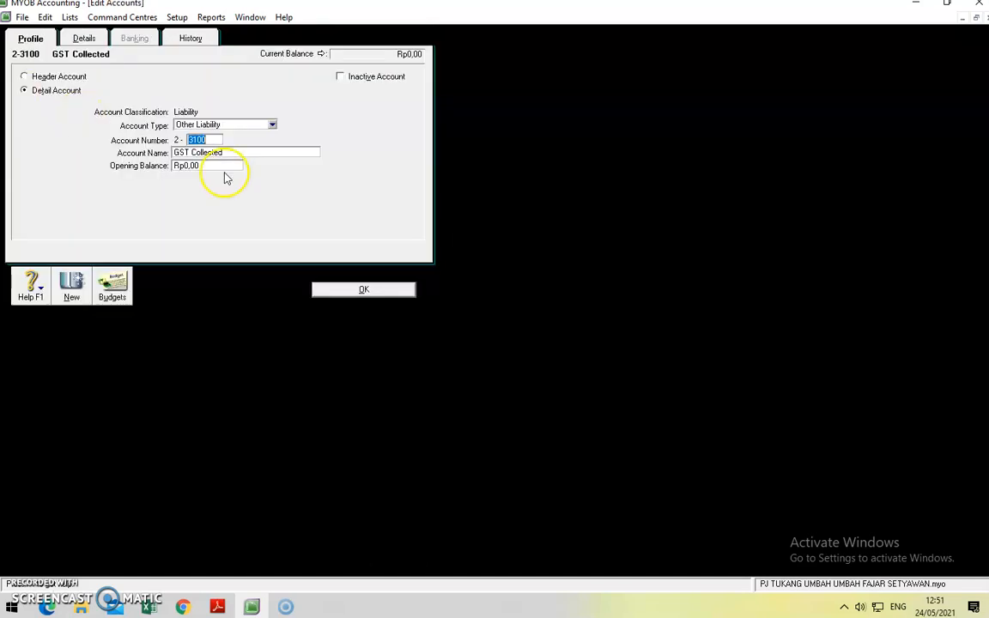
type("9994")
left_click(333, 290)
left_click(13, 80)
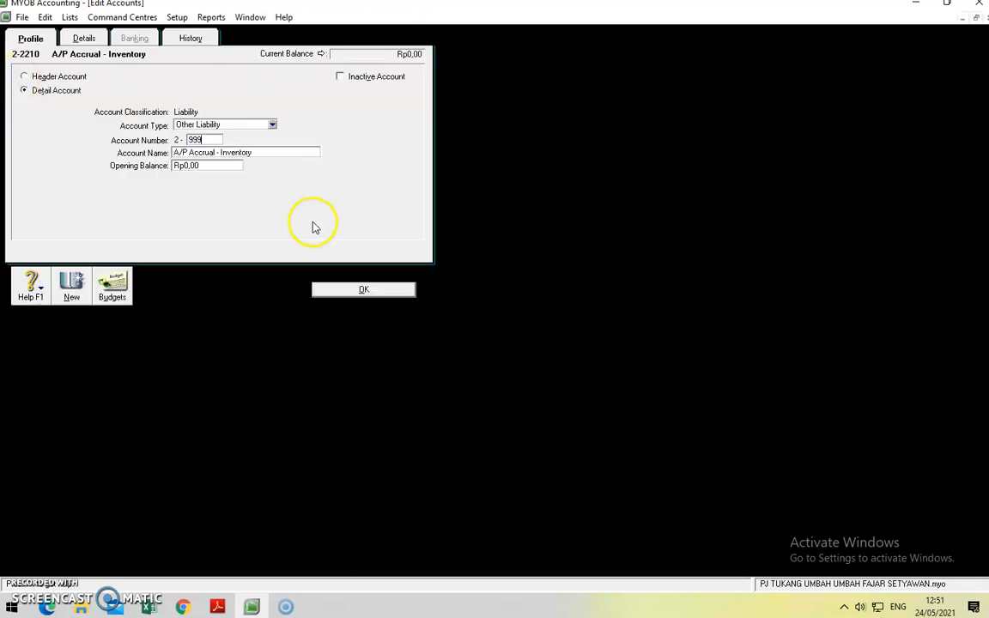
left_click(363, 284)
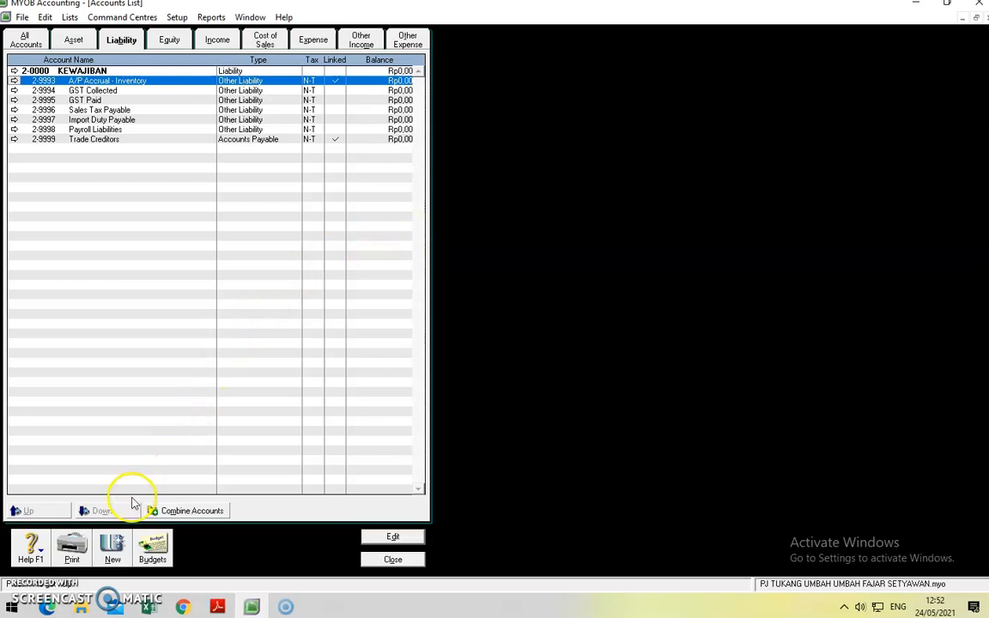
left_click(113, 547)
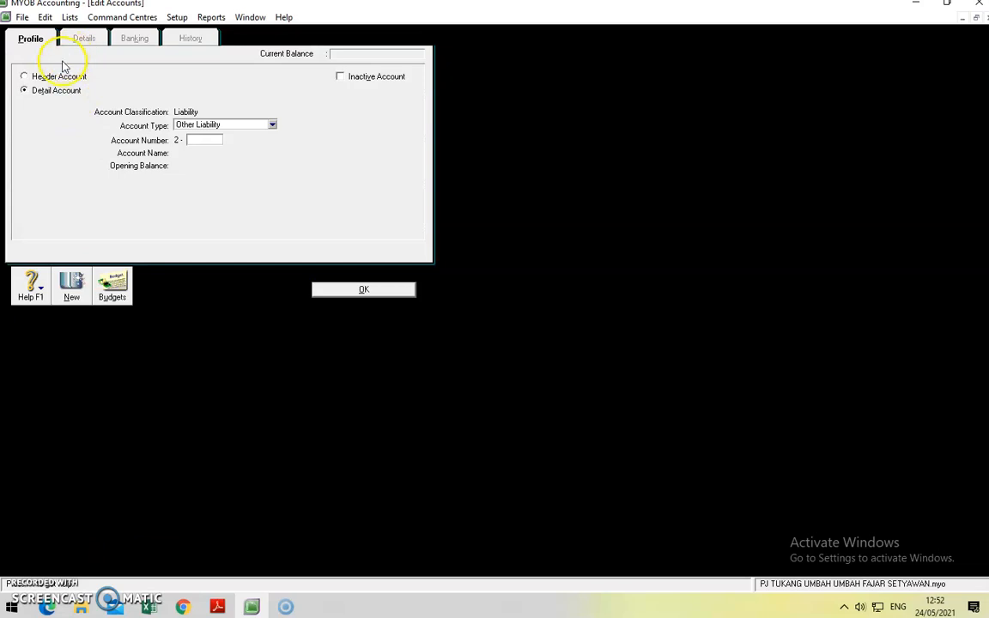
Step: Create header account 2-1000 KEWAJIBAN LANCAR
left_click(60, 76)
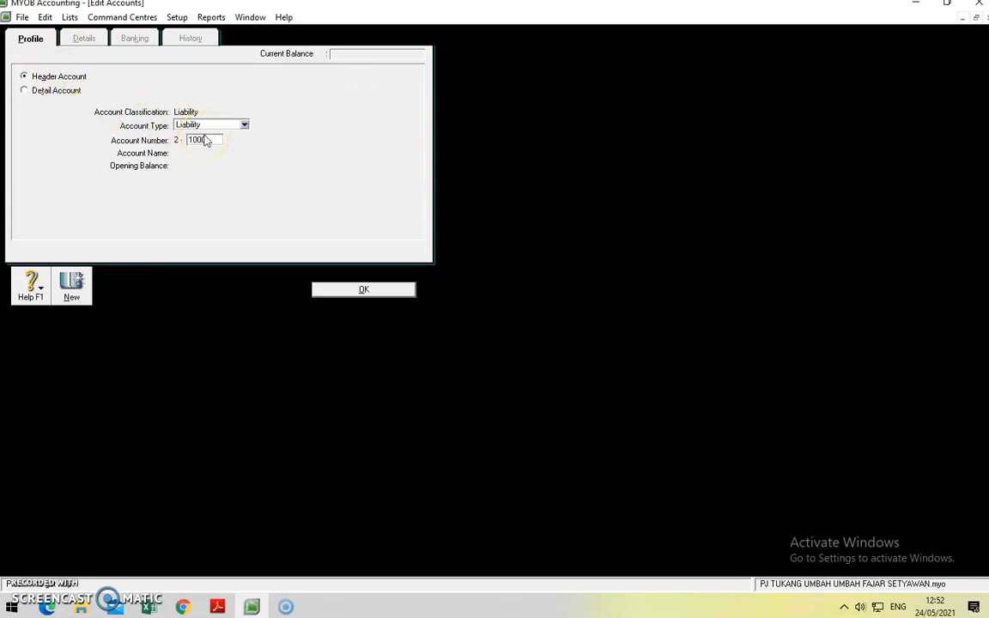
key("Tab")
type("KEWAJIBAN ")
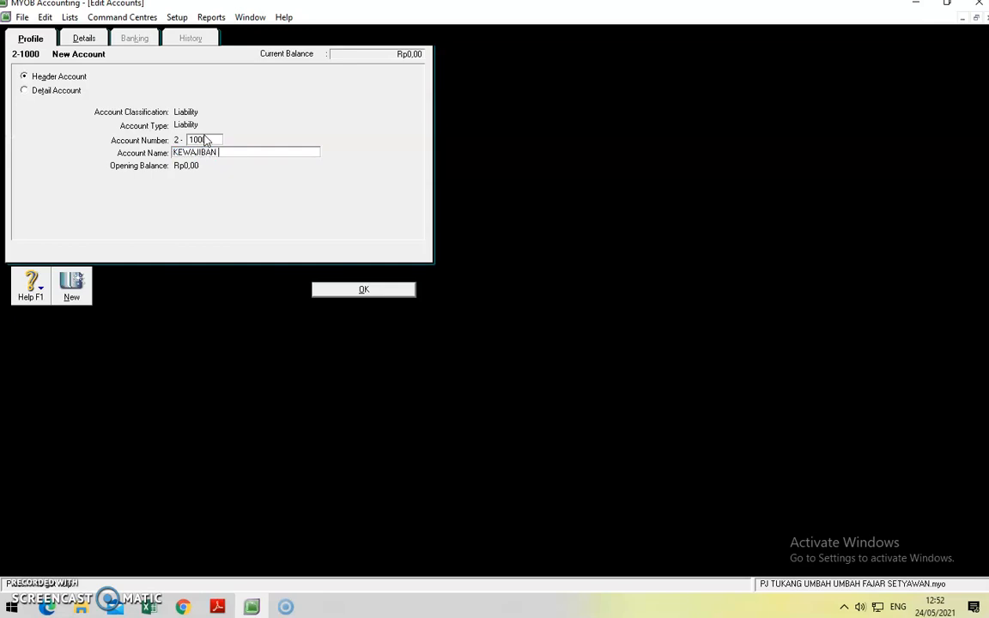
type("LANCAR")
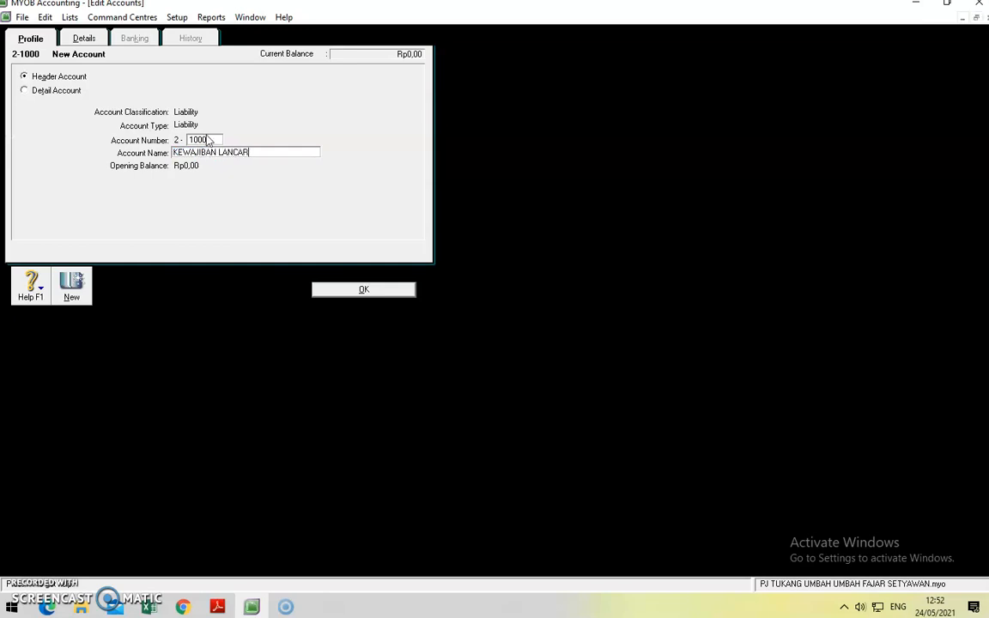
left_click(372, 289)
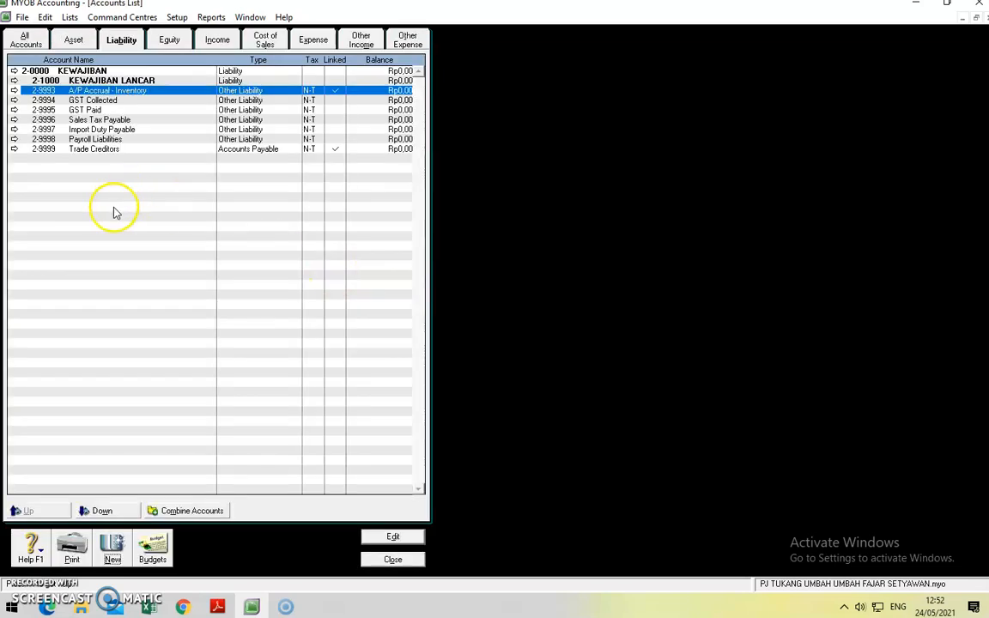
Step: Create header account 2-2000 KEWAJIBAN JANGKA PANJANG
left_click(111, 549)
type("200")
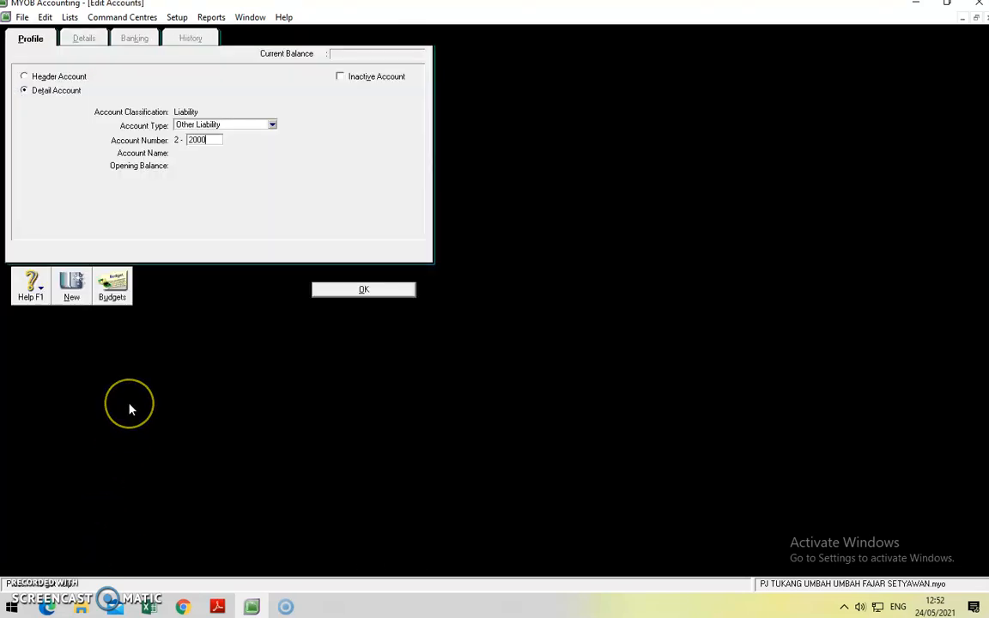
type("0")
key("Tab")
type("K")
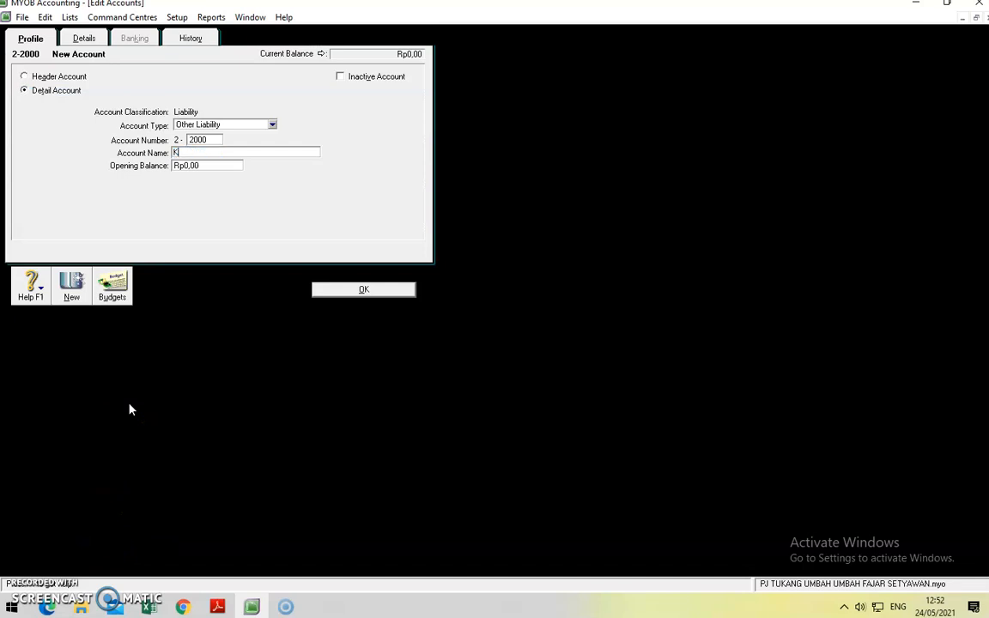
type("EWAJIBAN JANGKA PANJANG")
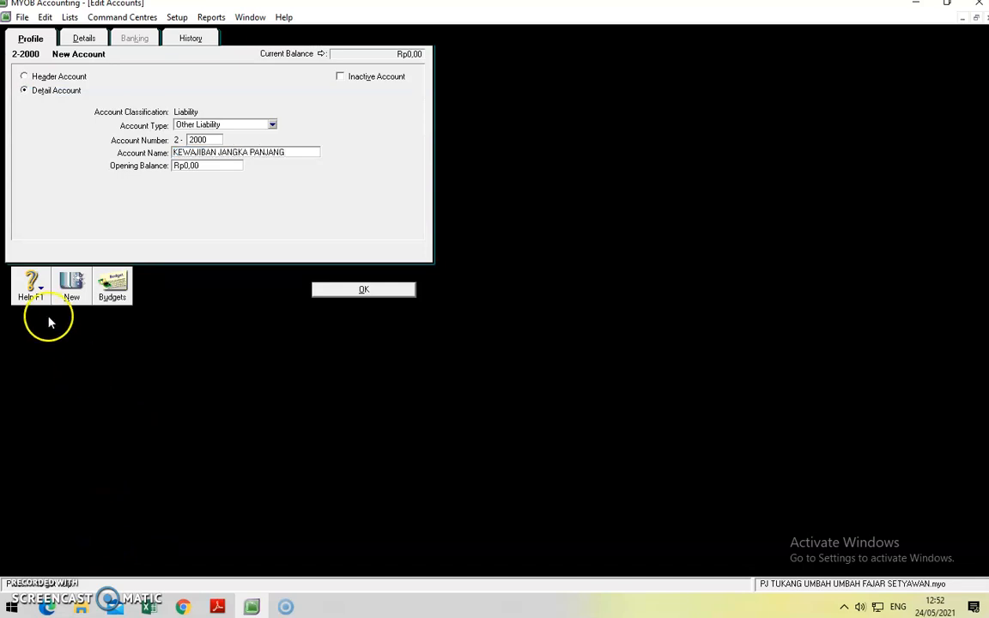
left_click(51, 76)
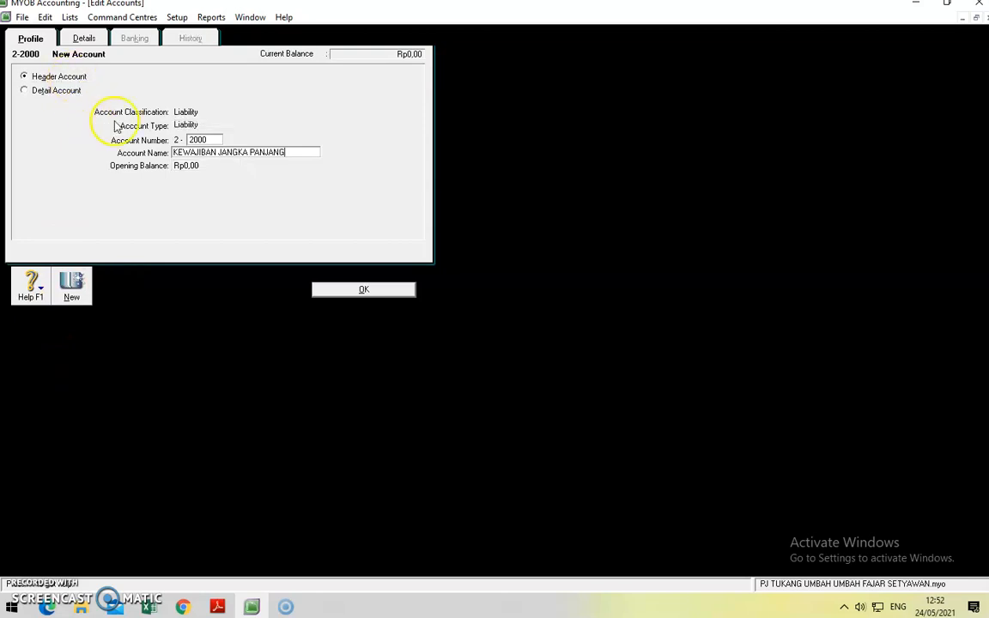
left_click(363, 290)
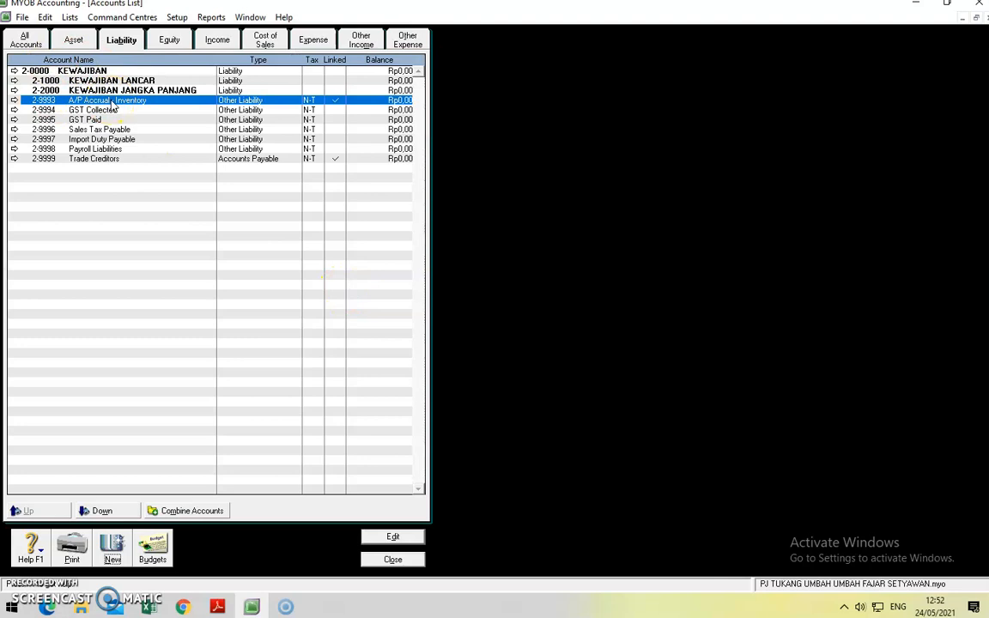
Step: Add Accounts Payable account 2-1100 Utang Usaha
left_click(113, 549)
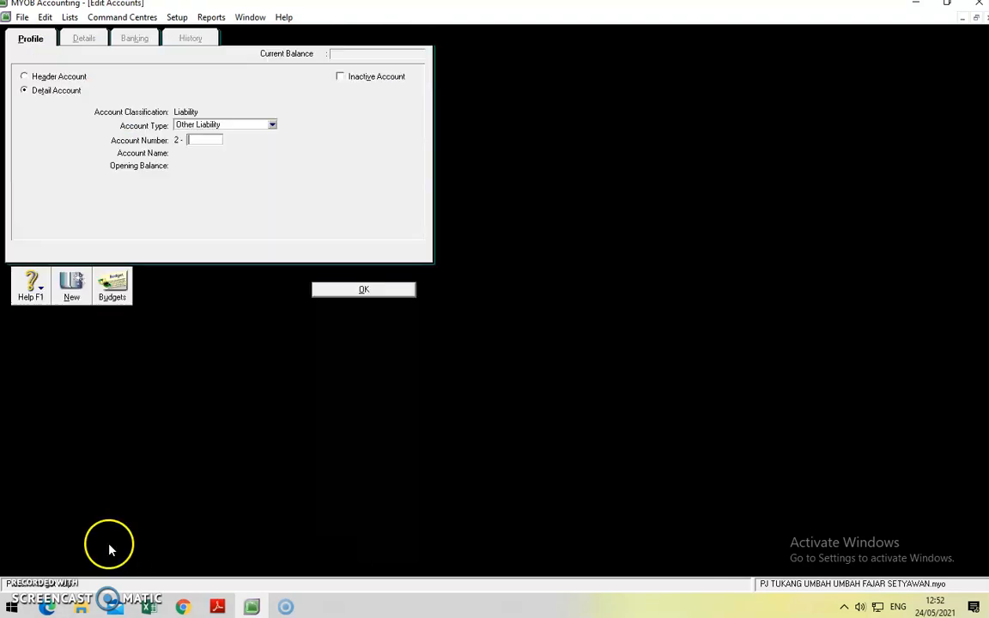
left_click(272, 126)
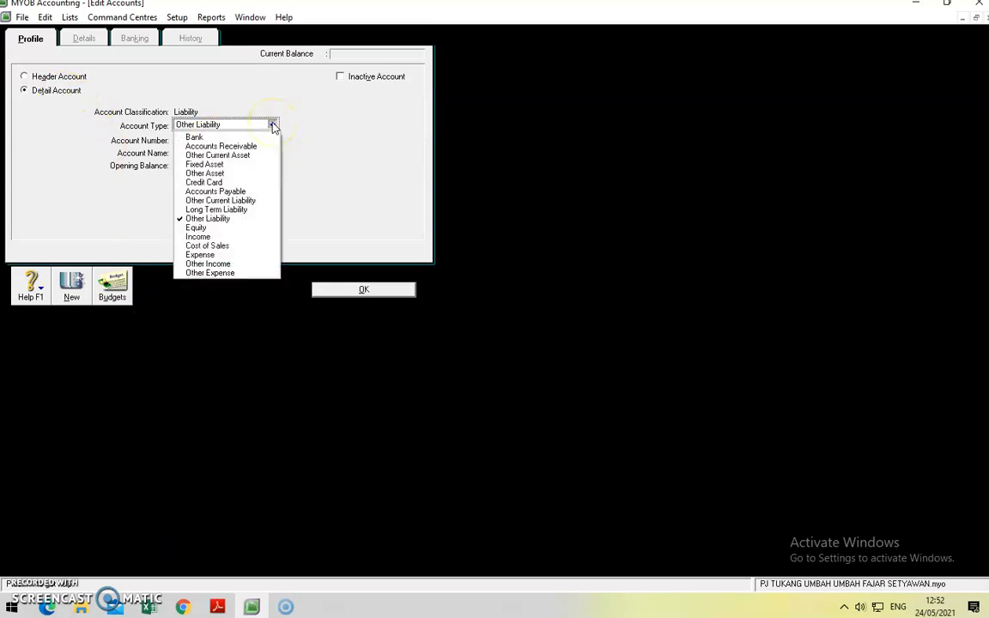
left_click(247, 190)
left_click(207, 141)
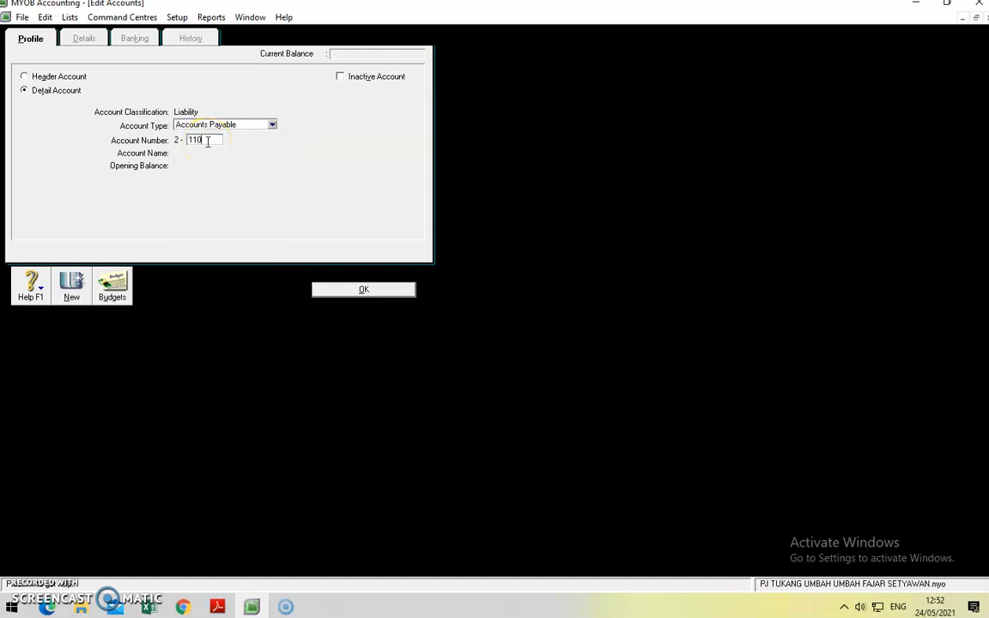
key("Tab")
type("Utang")
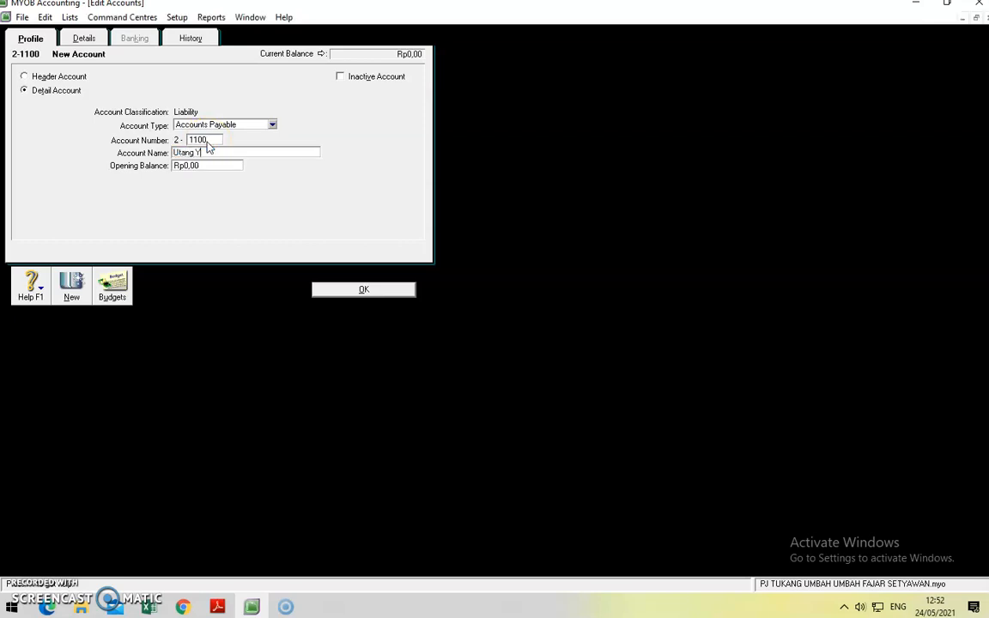
type(" Usaha")
left_click(350, 292)
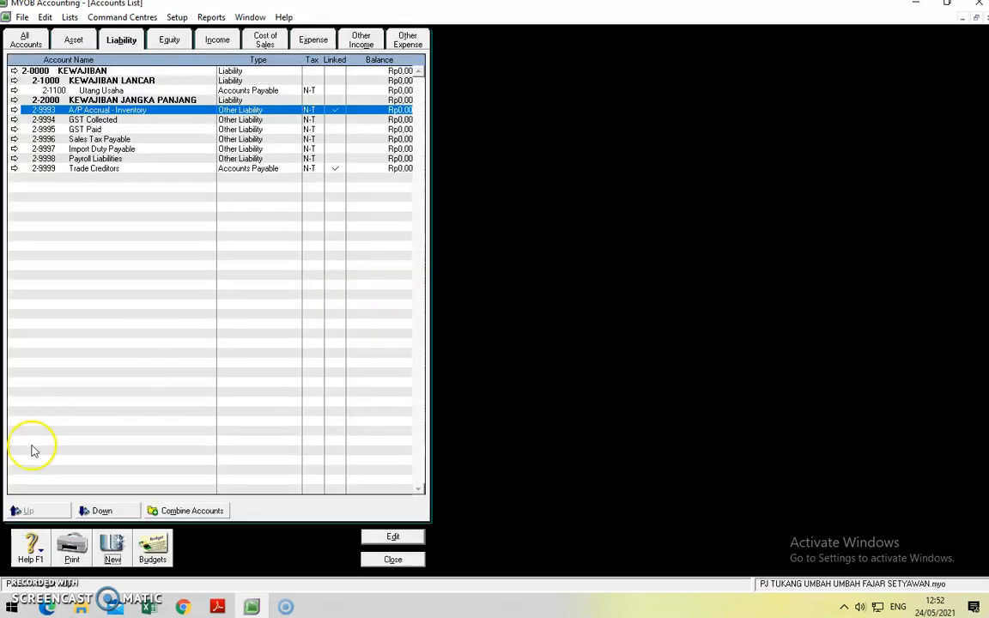
Step: Add Other Current Liability account 2-1200 Utang Pajak
left_click(111, 554)
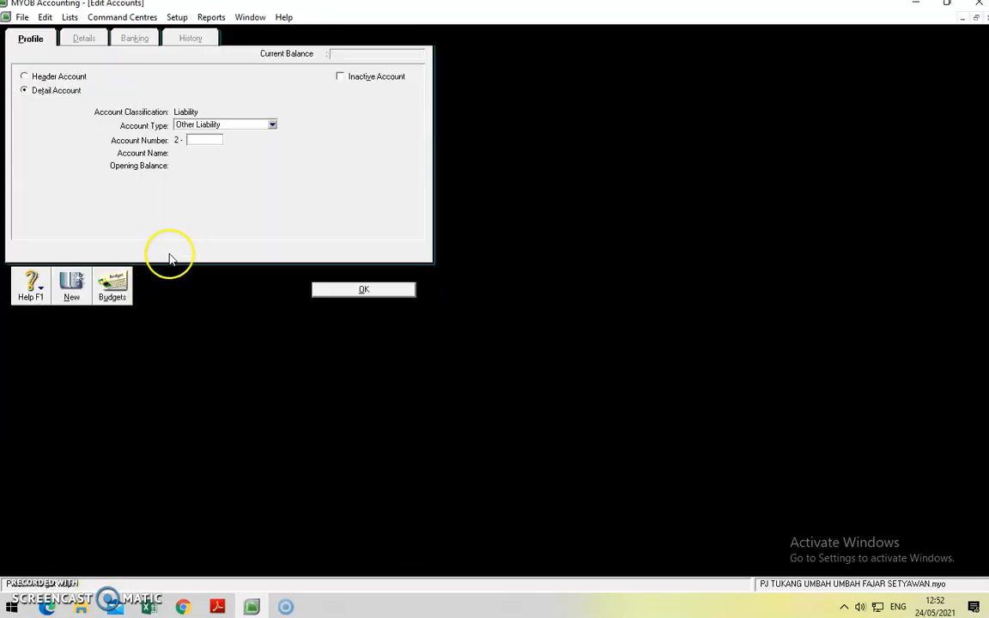
type("1200")
key("Tab")
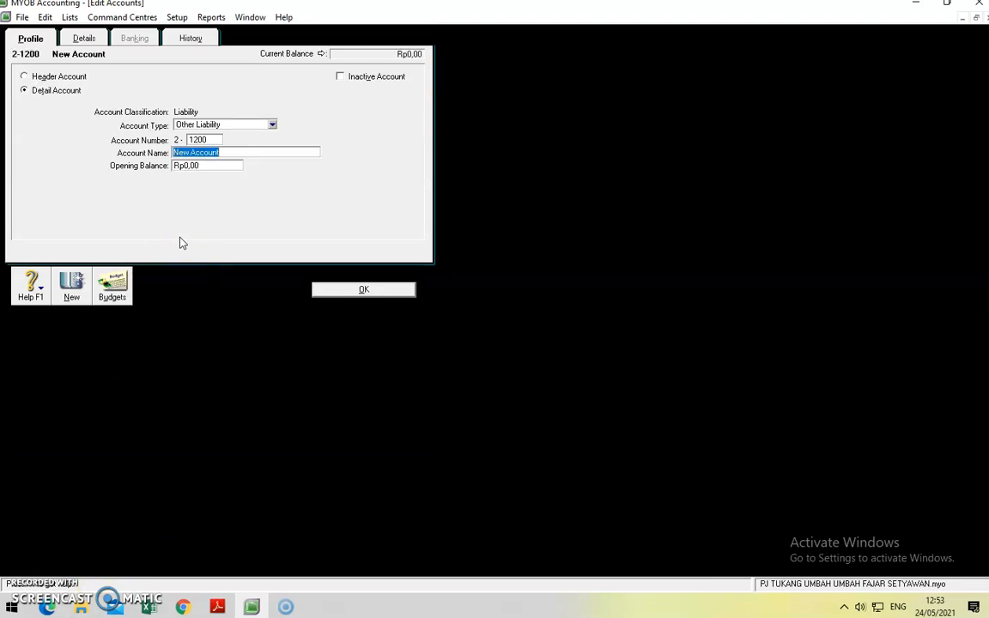
type("Utang Pajak")
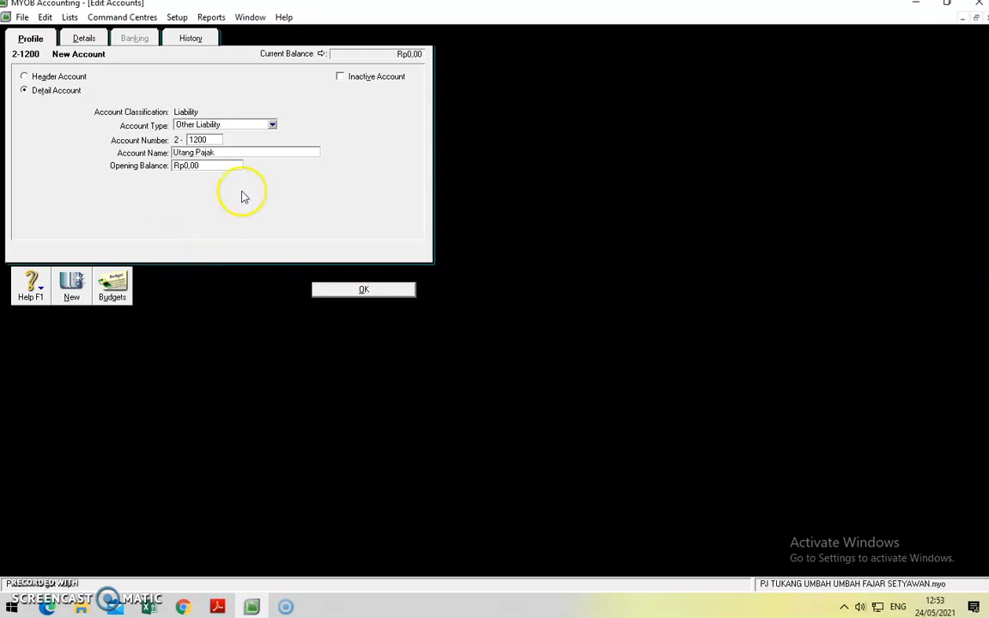
left_click(271, 124)
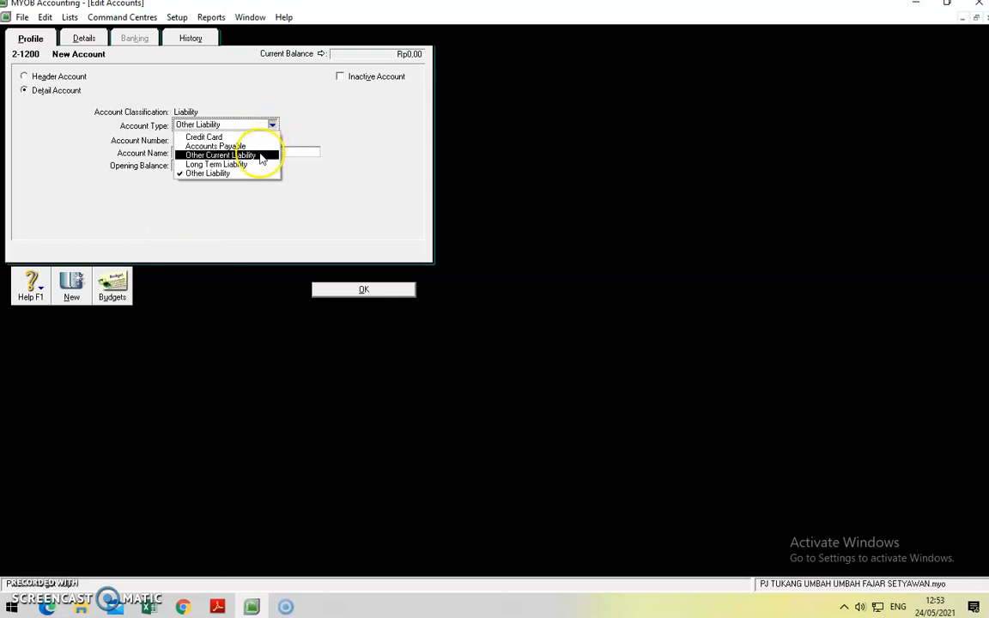
left_click(262, 156)
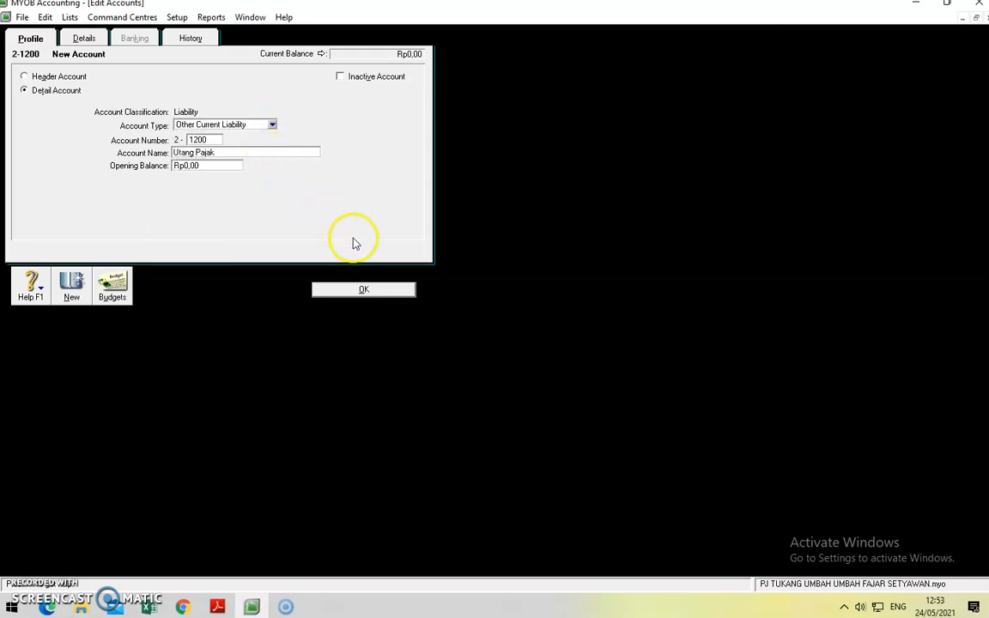
left_click(360, 289)
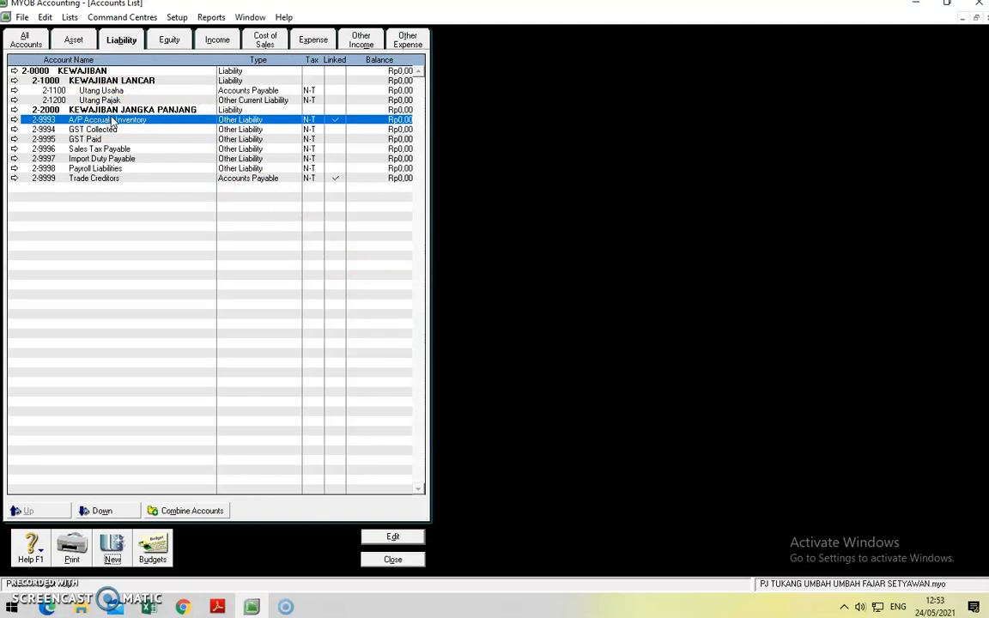
Step: Add Long Term Liability account 2-2100 Utang Bank
left_click(116, 556)
left_click(272, 126)
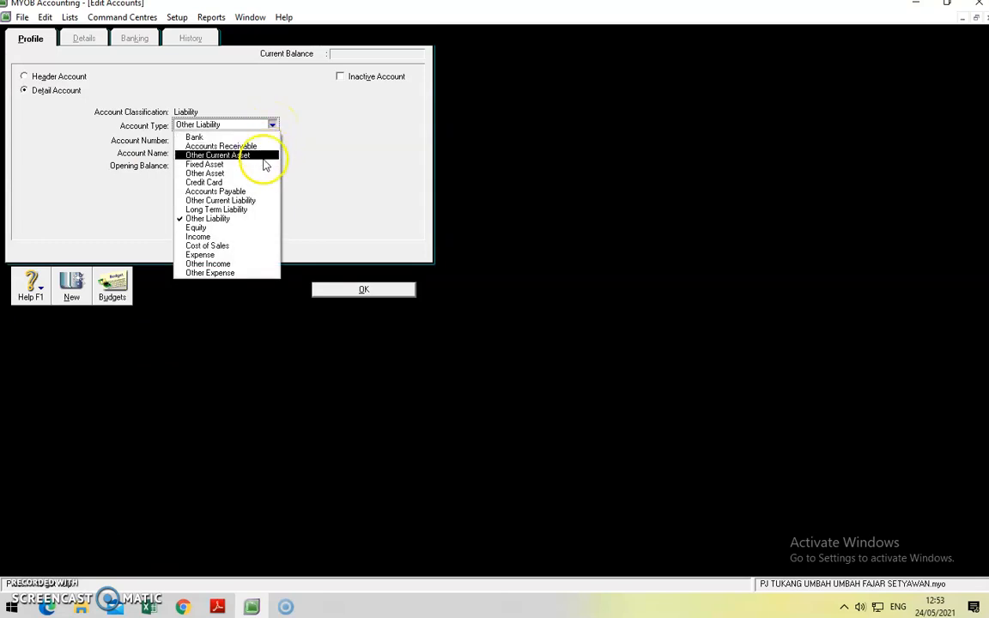
left_click(256, 209)
left_click(196, 140)
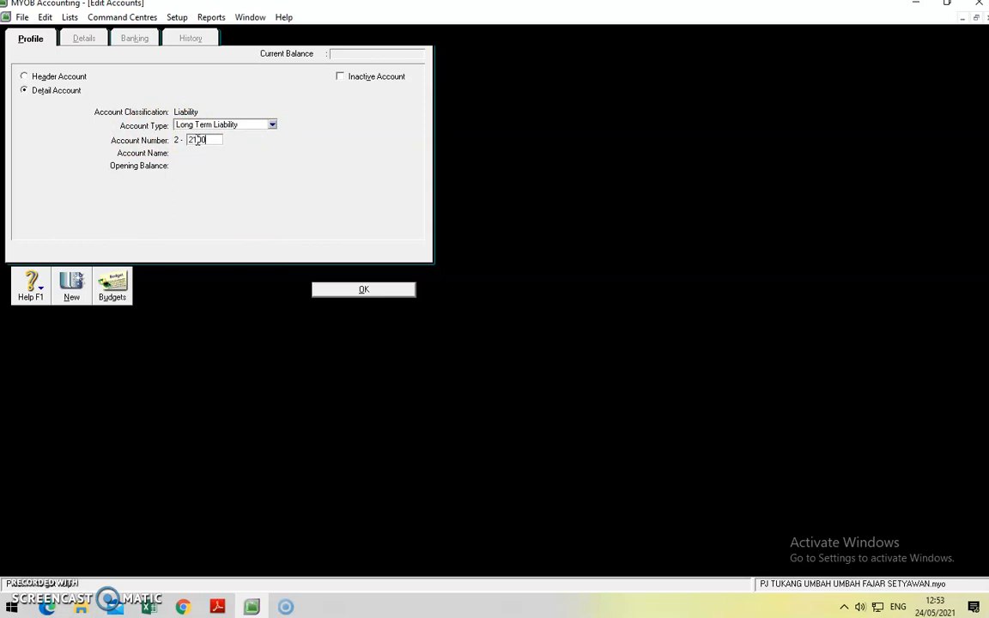
type("2100")
key("Tab")
type("Utang Bank")
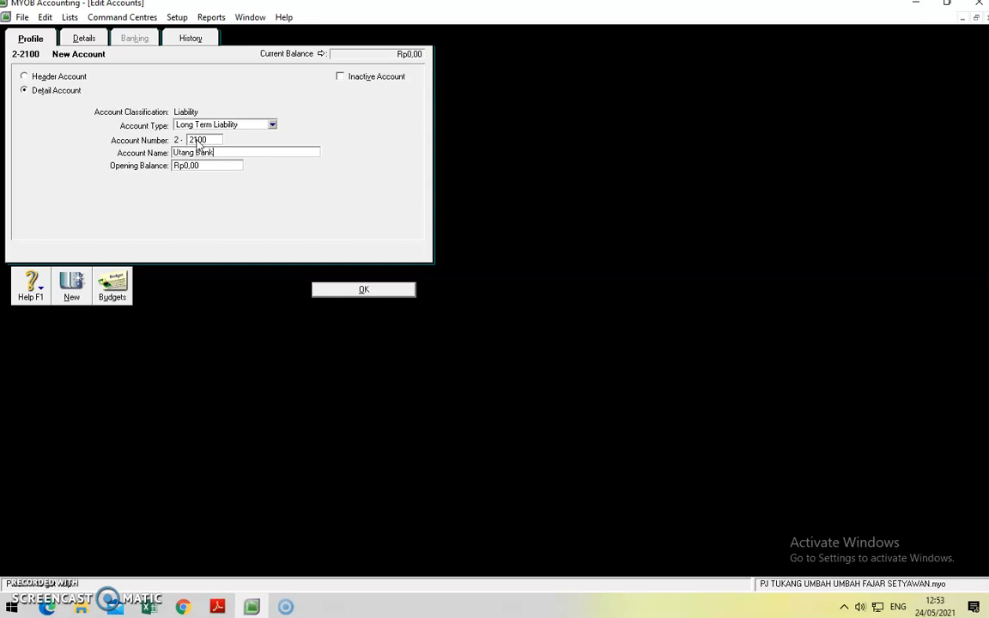
left_click(346, 290)
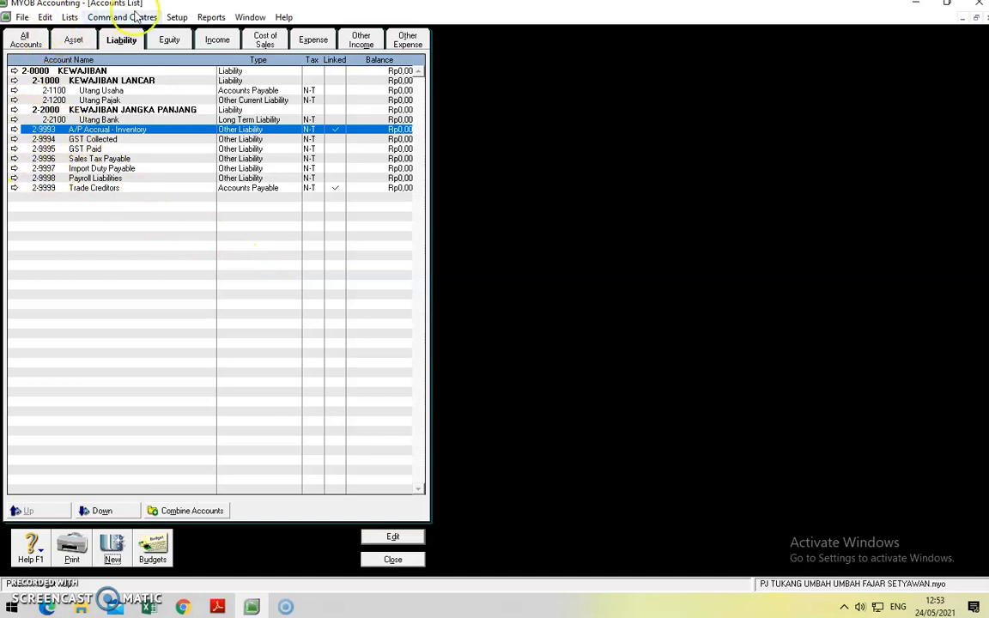
left_click(169, 41)
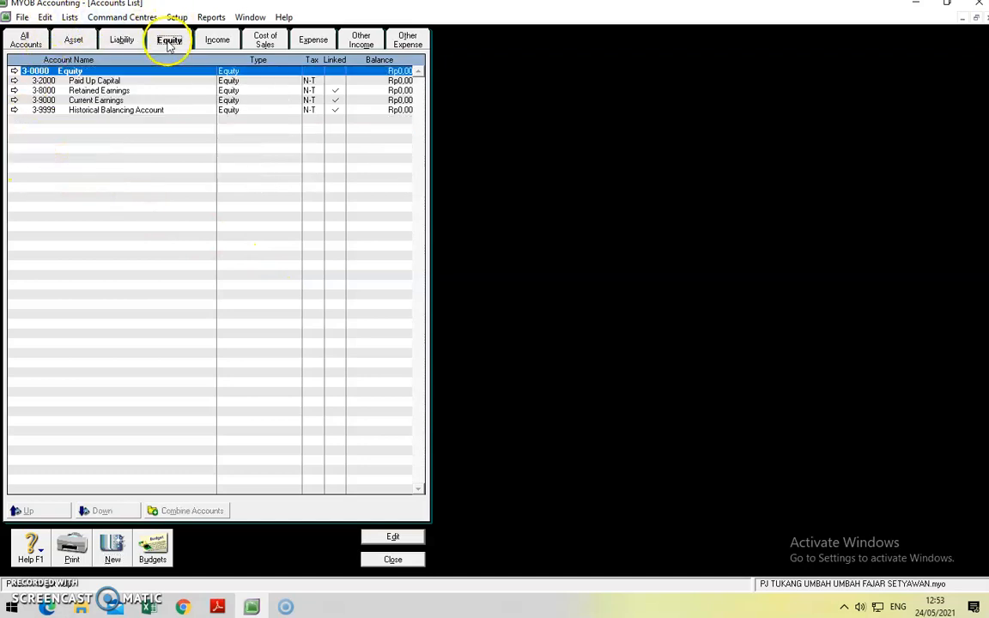
Step: Rename the 3-0000 Equity header to EKUITAS
left_click(15, 72)
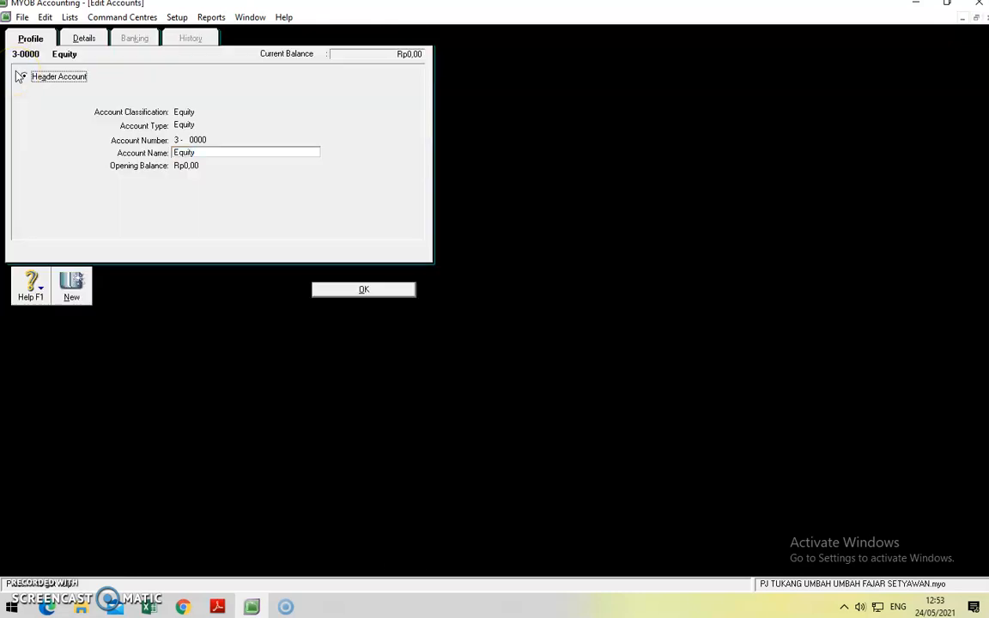
left_click(221, 152)
type("EKUITA")
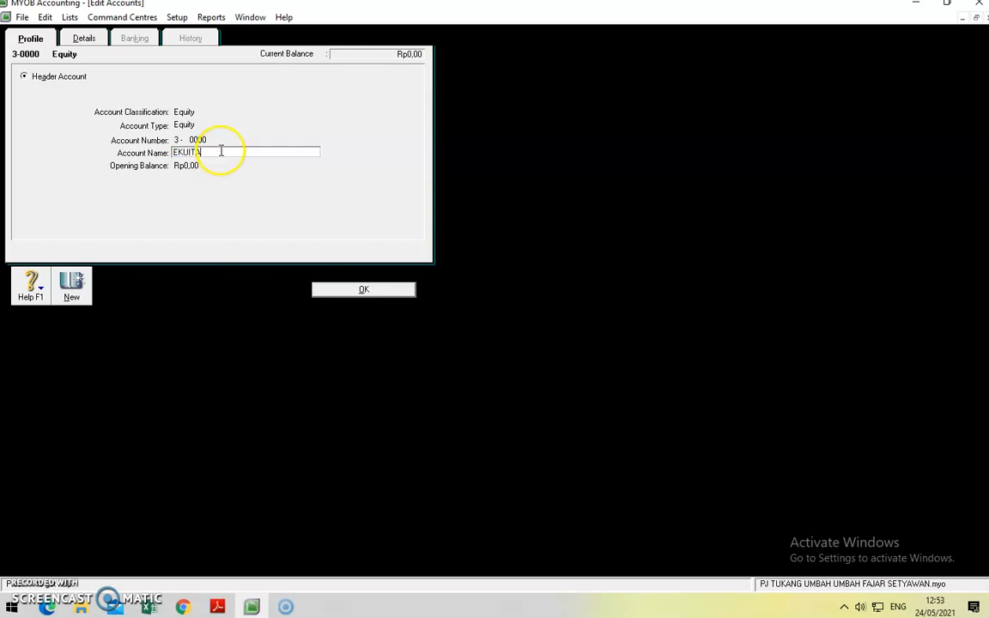
type("S")
left_click(351, 290)
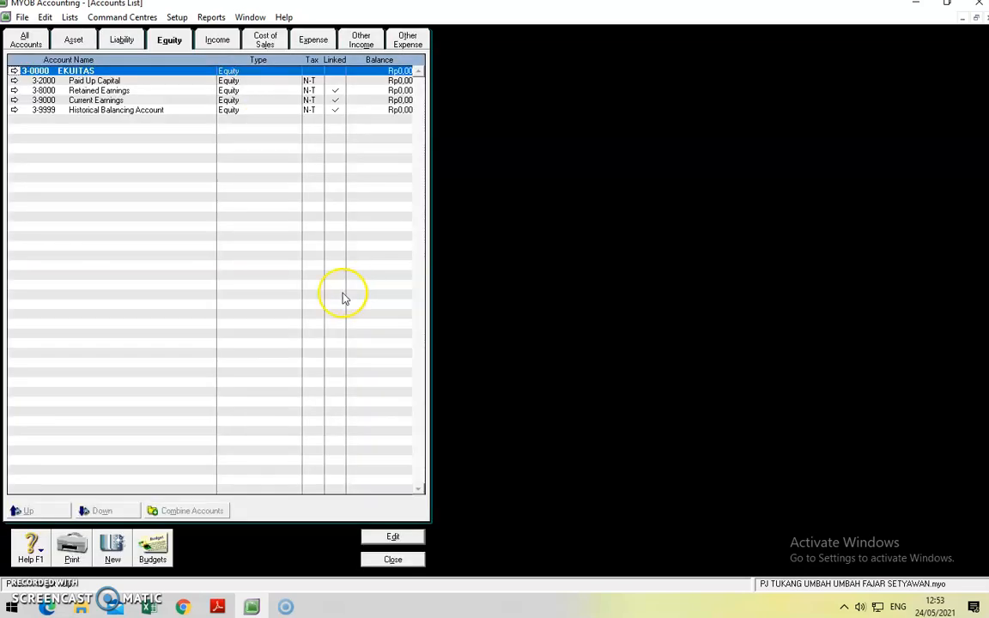
Step: Delete the 3-2000 Paid Up Capital account
left_click(14, 81)
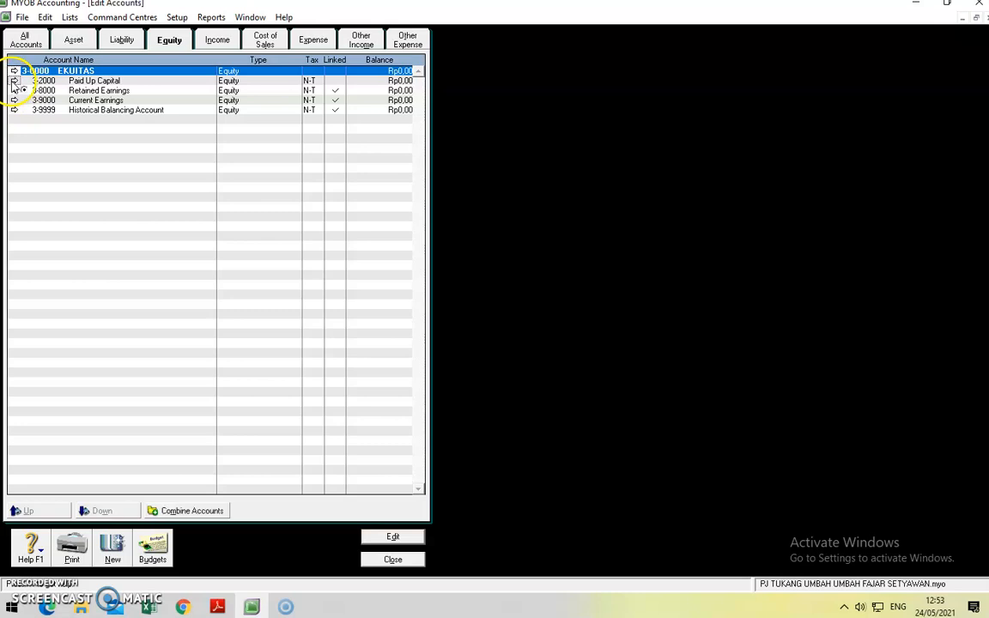
left_click(43, 18)
left_click(88, 112)
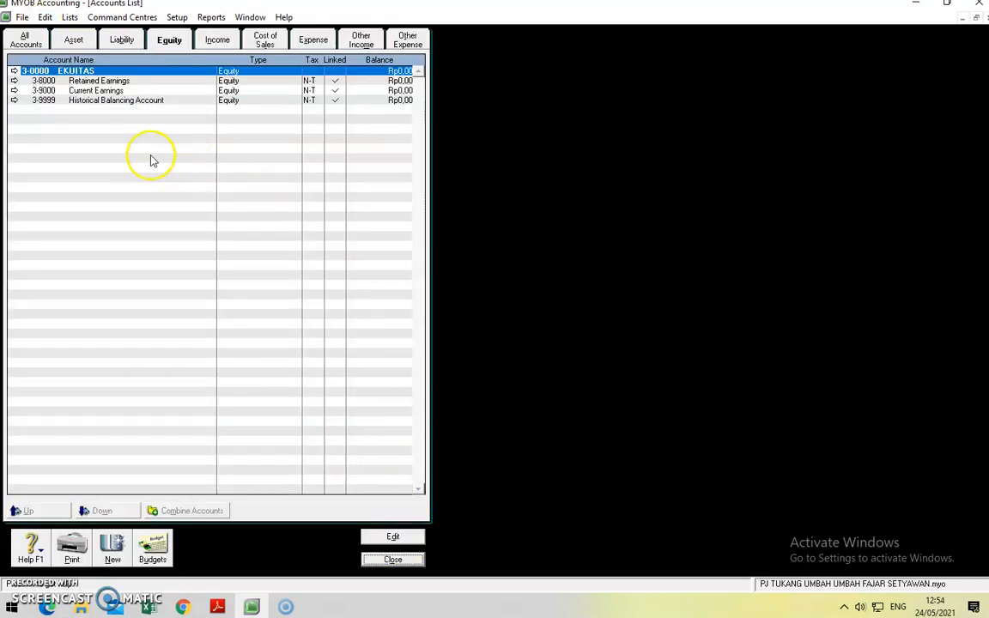
Step: Create equity account 3-1000 Modal, named for the owner's capital
left_click(112, 549)
type("1000")
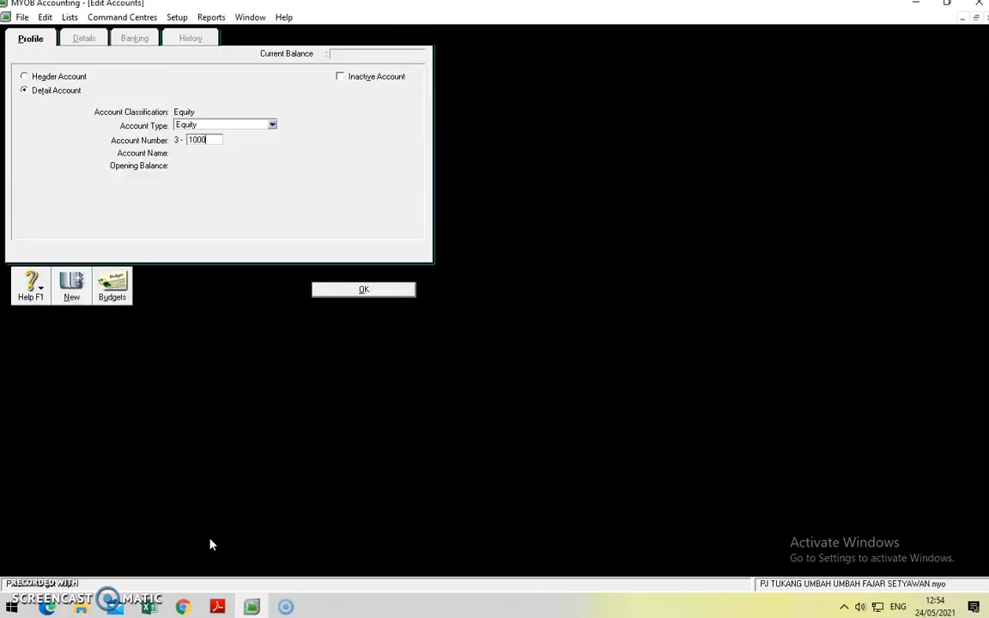
key("Tab")
type("mODAL")
key("BackSpace")
key("BackSpace")
key("BackSpace")
key("BackSpace")
key("BackSpace")
type("Modal")
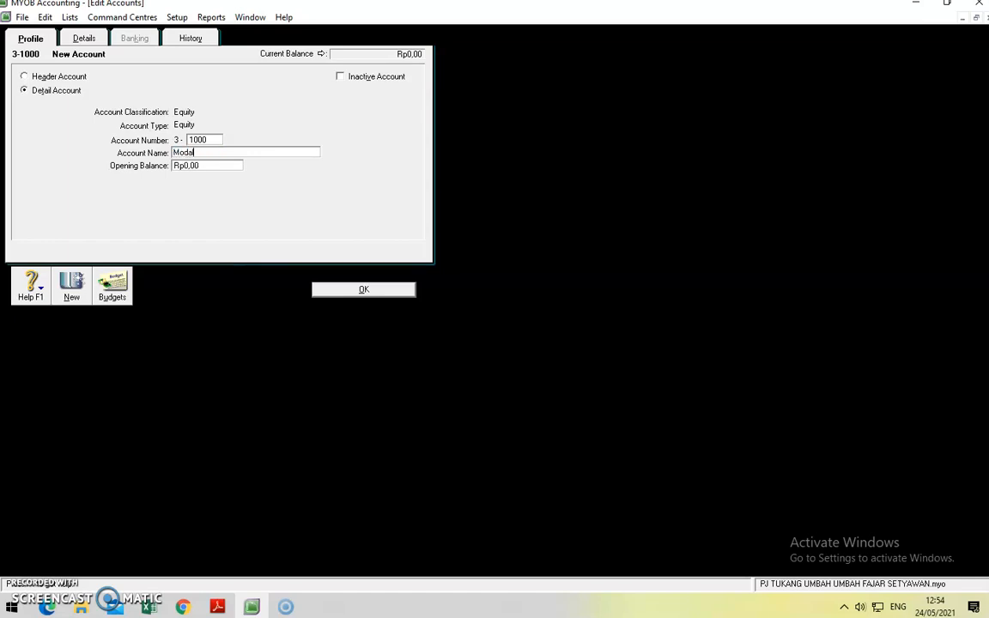
type(" Pak Bejo")
left_click(335, 288)
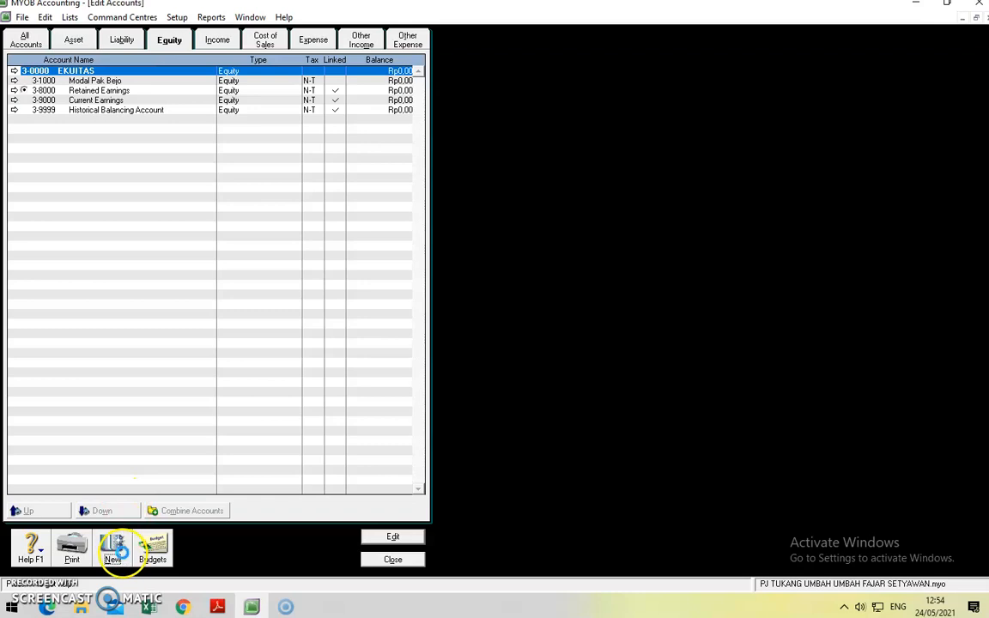
Step: Create equity account 3-2000 Prive for the owner's drawings
left_click(113, 553)
type("2000")
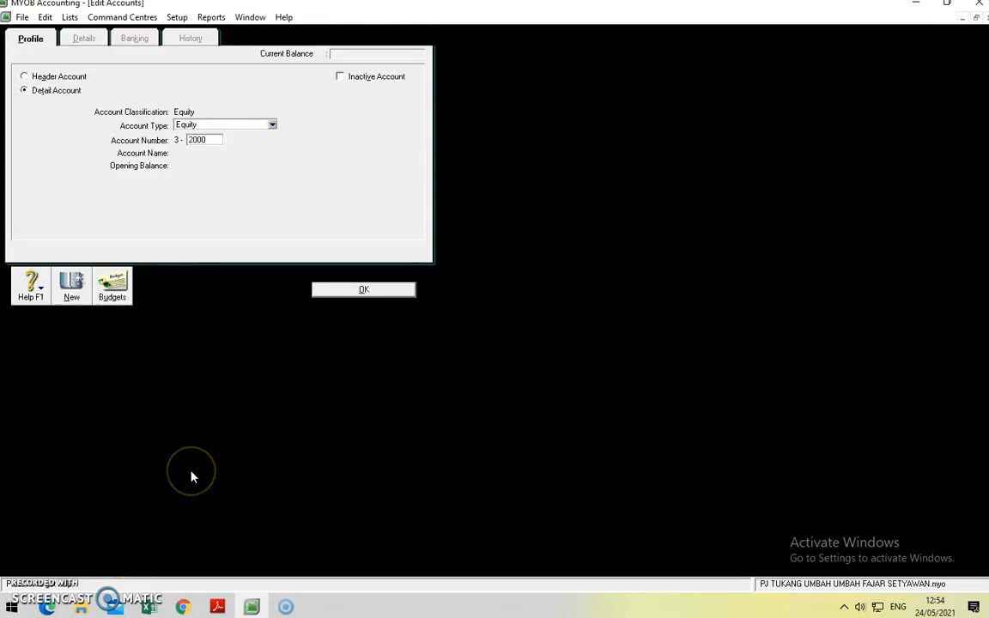
key("Tab")
type("P")
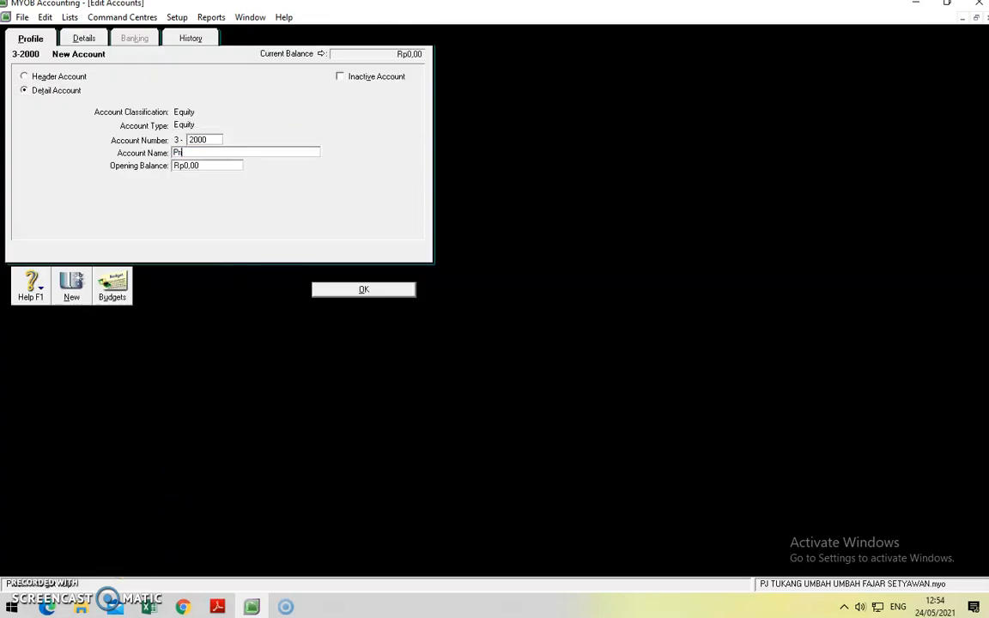
type("rive pak bejo")
left_click(393, 292)
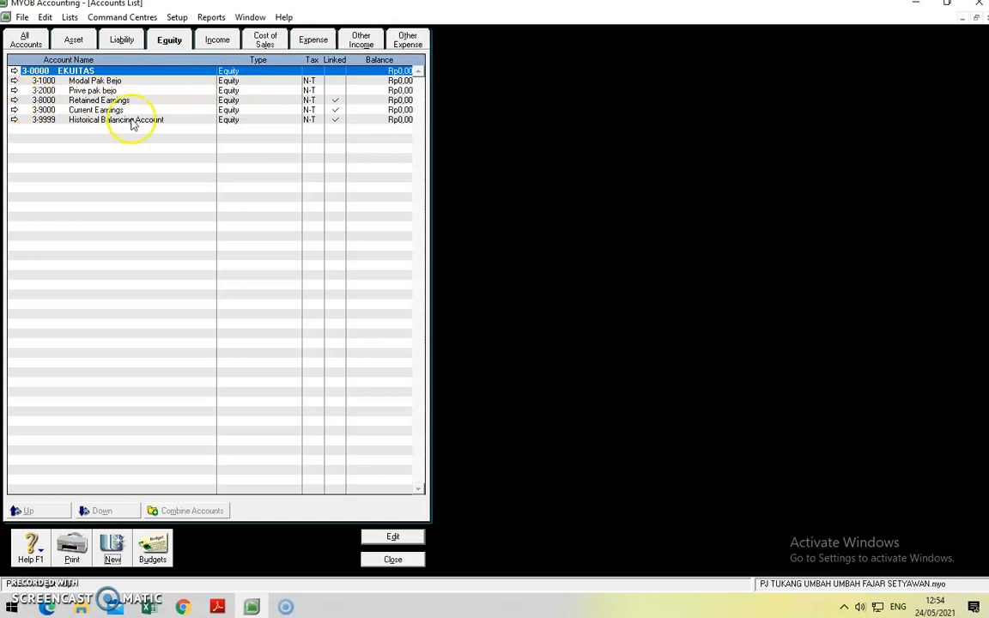
Step: Rename Retained Earnings to Laba Ditahan, Current Earnings to Laba Periode Berjalan, Historical Balancing to Saldo Penyeimbang
left_click(14, 99)
left_click(238, 152)
type("La")
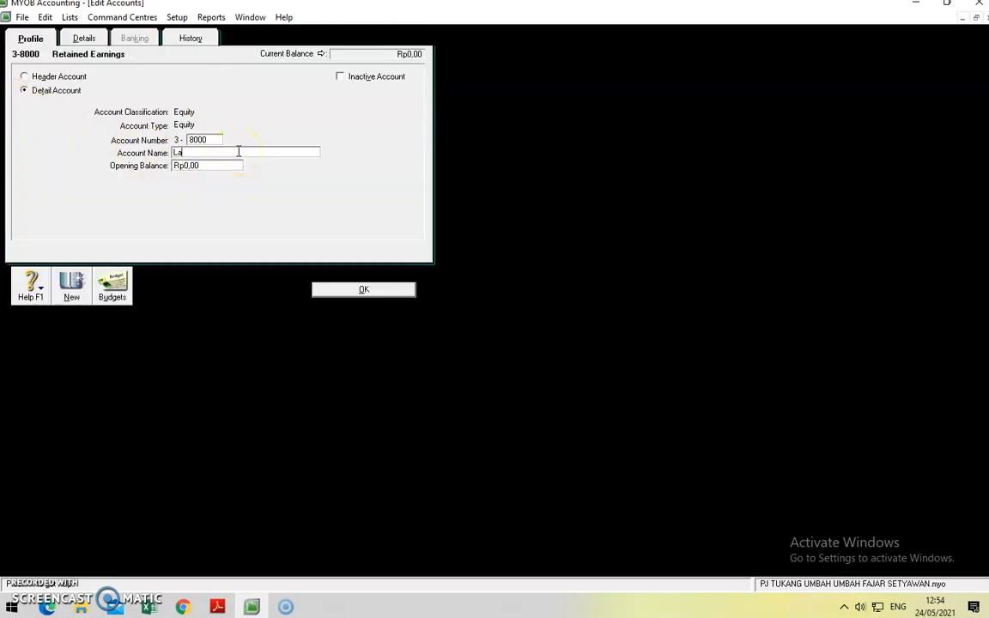
type("ba Ditahan")
left_click(311, 290)
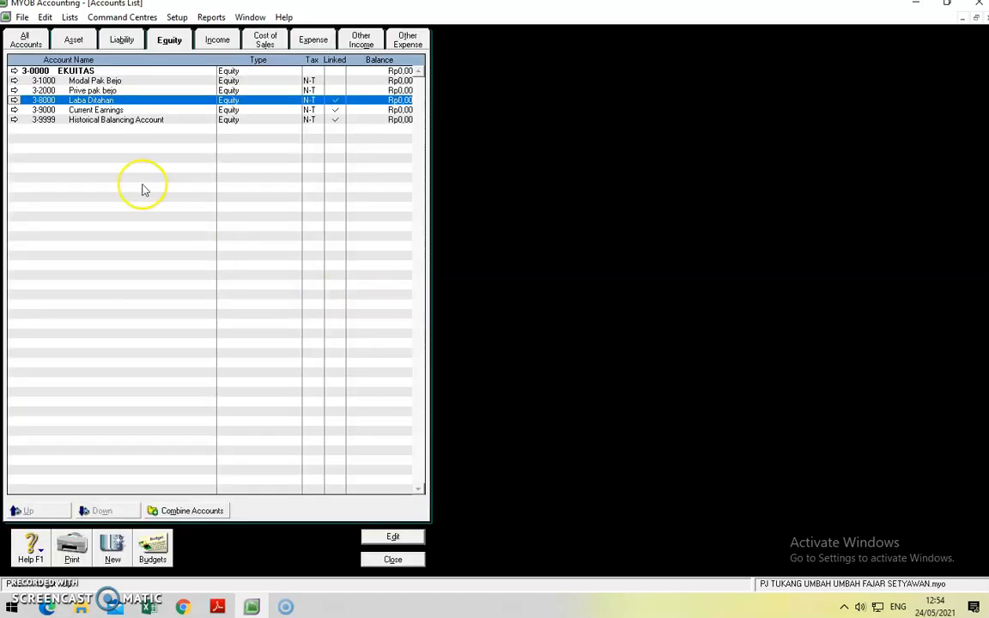
left_click(16, 111)
left_click(193, 153)
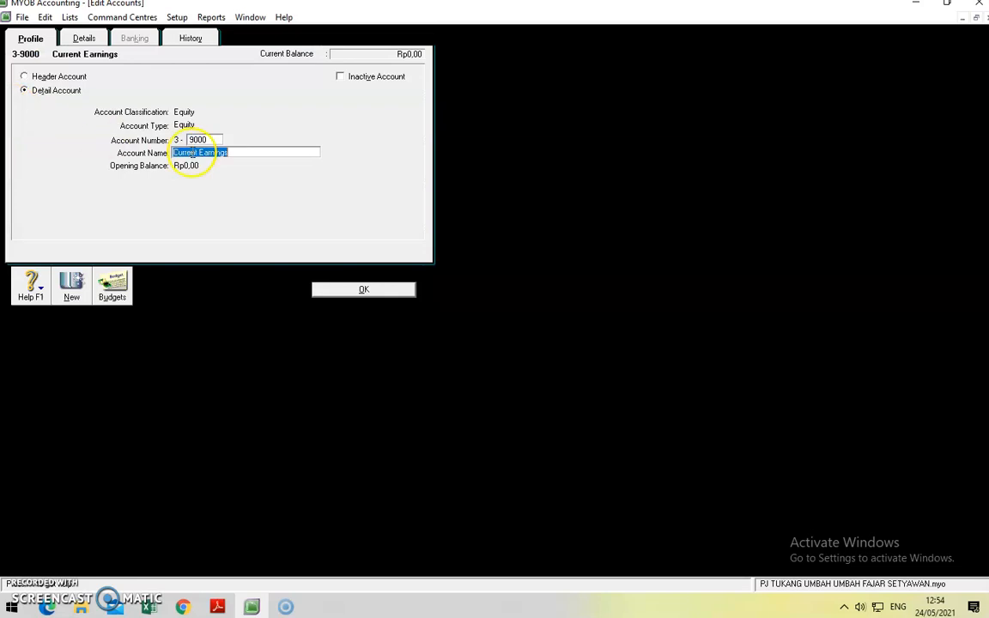
type("Laba Periode Berjalan")
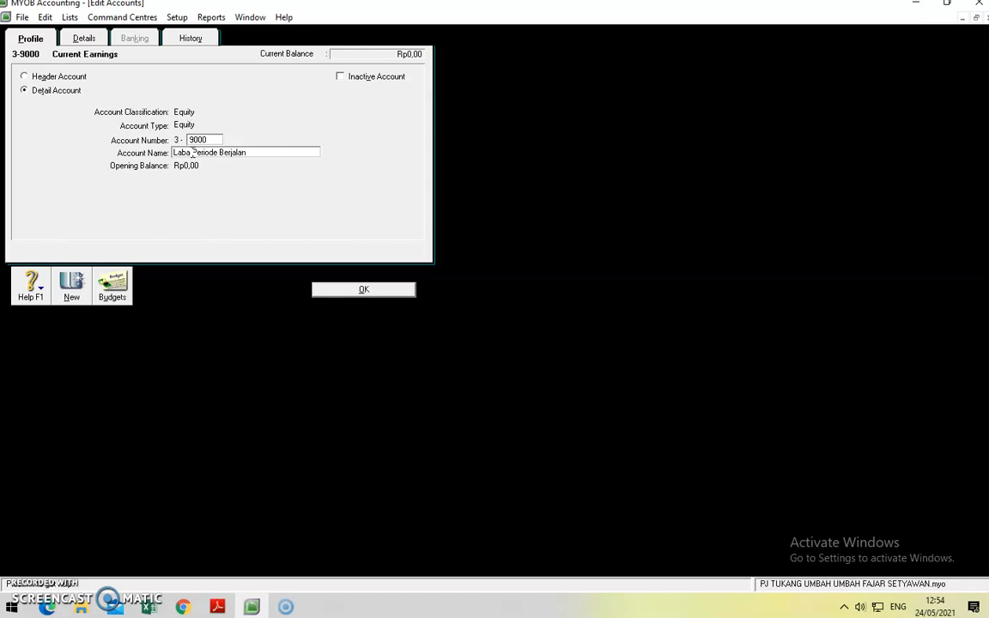
left_click(391, 288)
left_click(14, 120)
key("Tab")
type("S")
type("aldo Pen")
type("yeimbang")
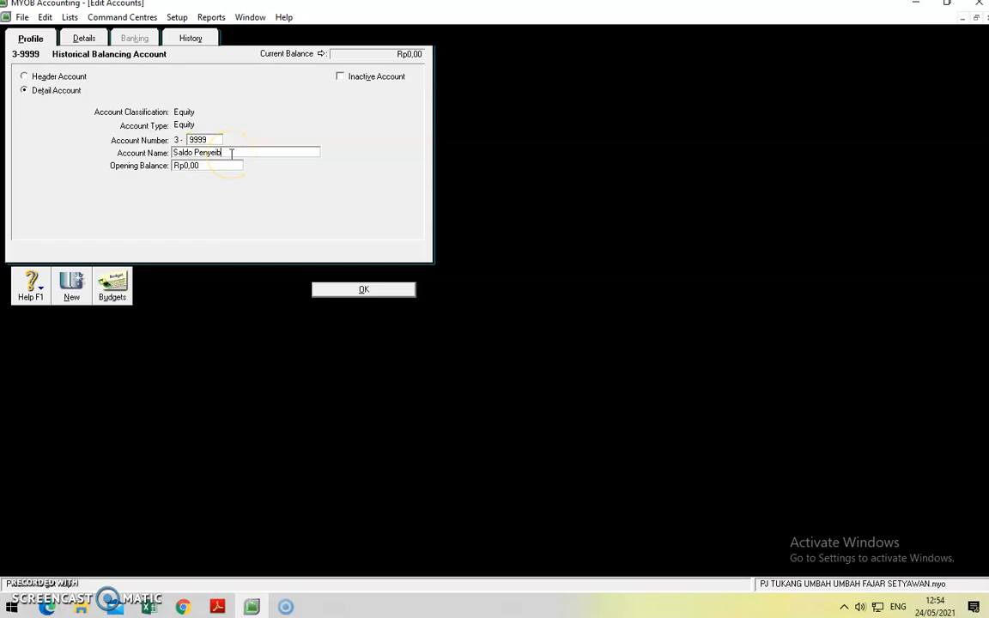
type("bang")
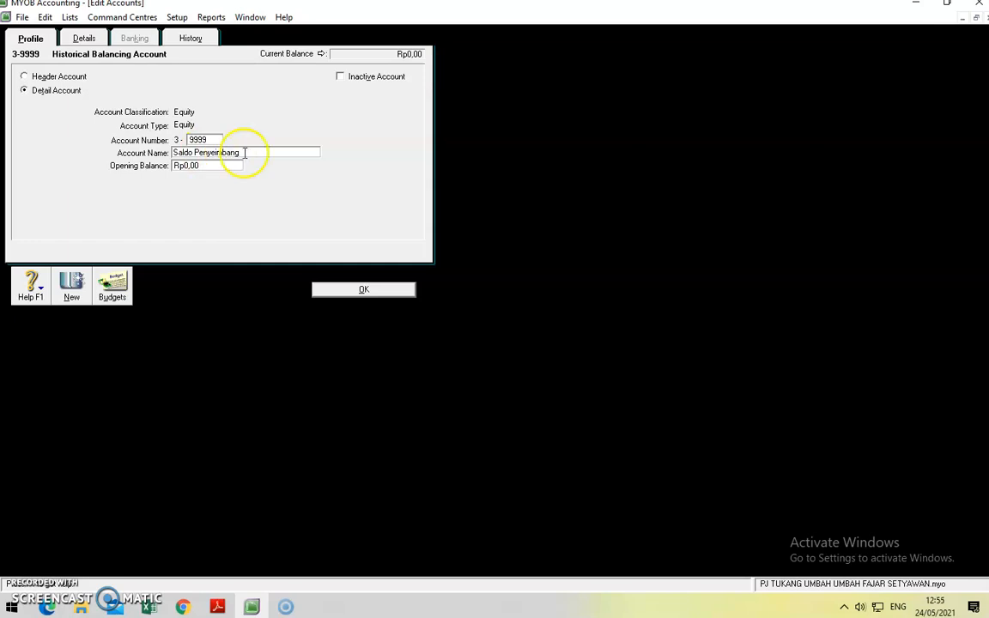
left_click(363, 289)
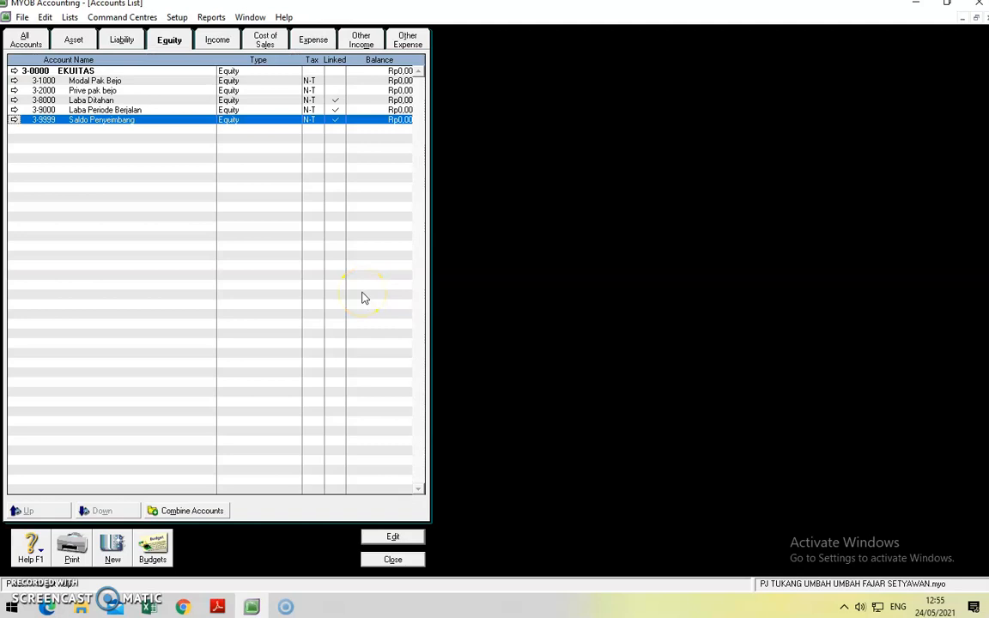
Step: Rename the 4-0000 Income header to PENDAPATAN
left_click(215, 39)
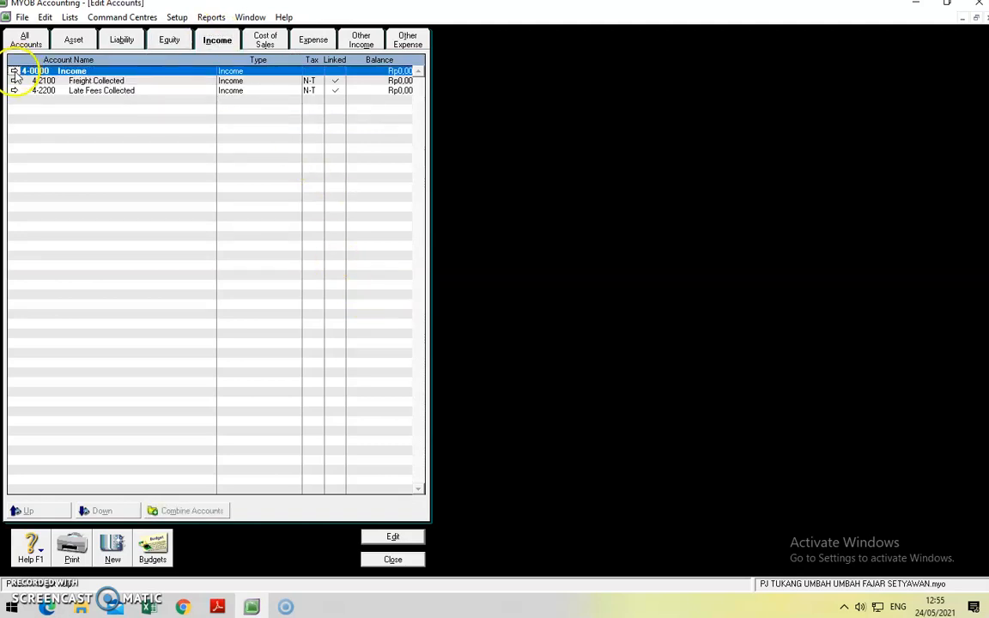
left_click(15, 71)
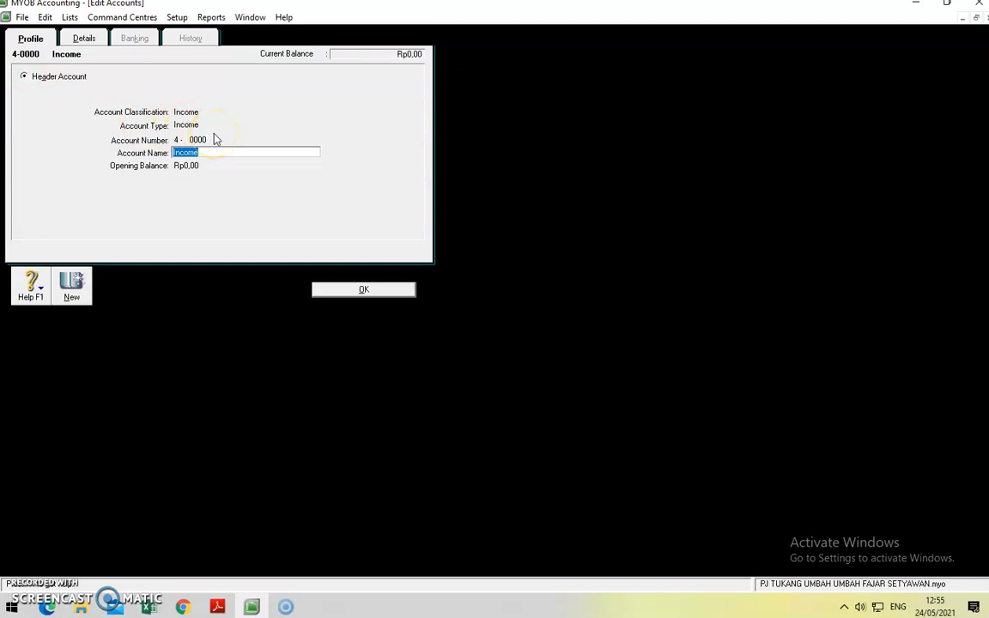
type("PENDAPATAN")
left_click(353, 287)
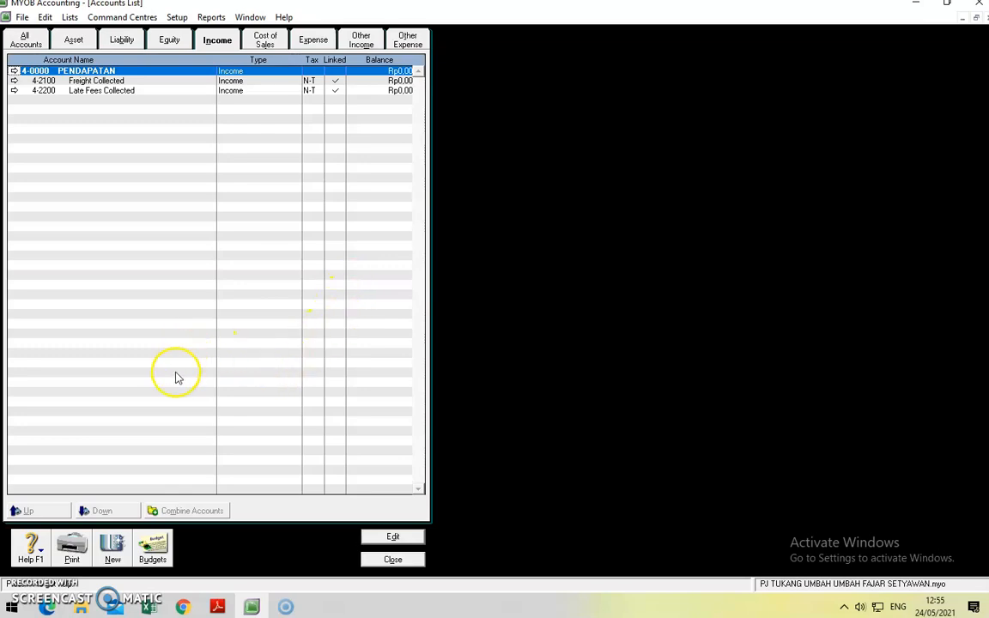
Step: Add income account 4-1000 Pendapatan Jasa
left_click(112, 549)
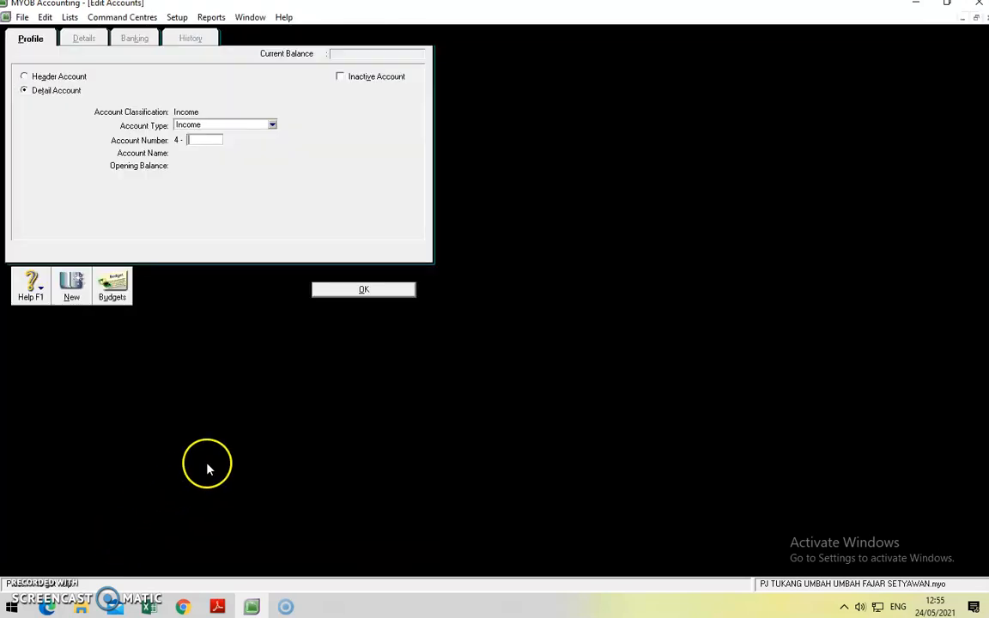
type("1000")
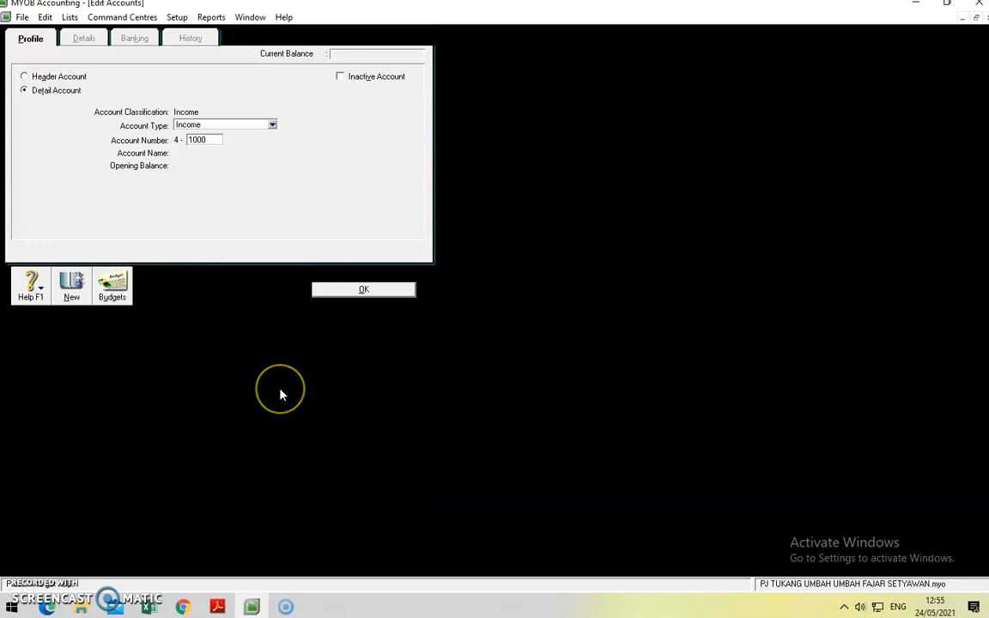
key("Tab")
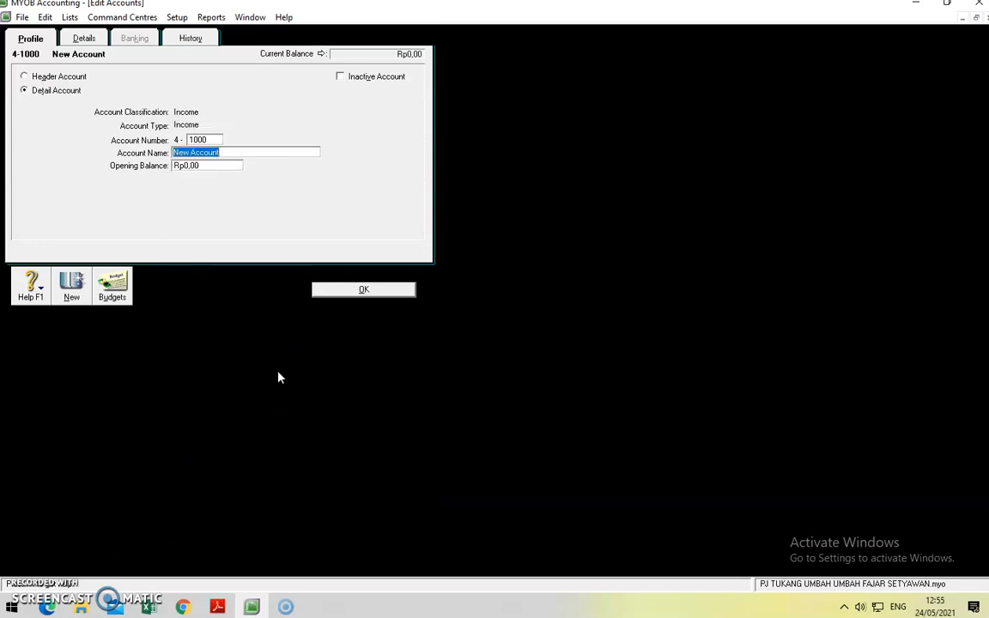
type("pENDAPATAN")
key("BackSpace")
key("BackSpace")
key("BackSpace")
key("BackSpace")
key("BackSpace")
key("BackSpace")
key("BackSpace")
key("BackSpace")
key("BackSpace")
key("BackSpace")
type("Pendapatan Jasa")
left_click(362, 292)
left_click(265, 40)
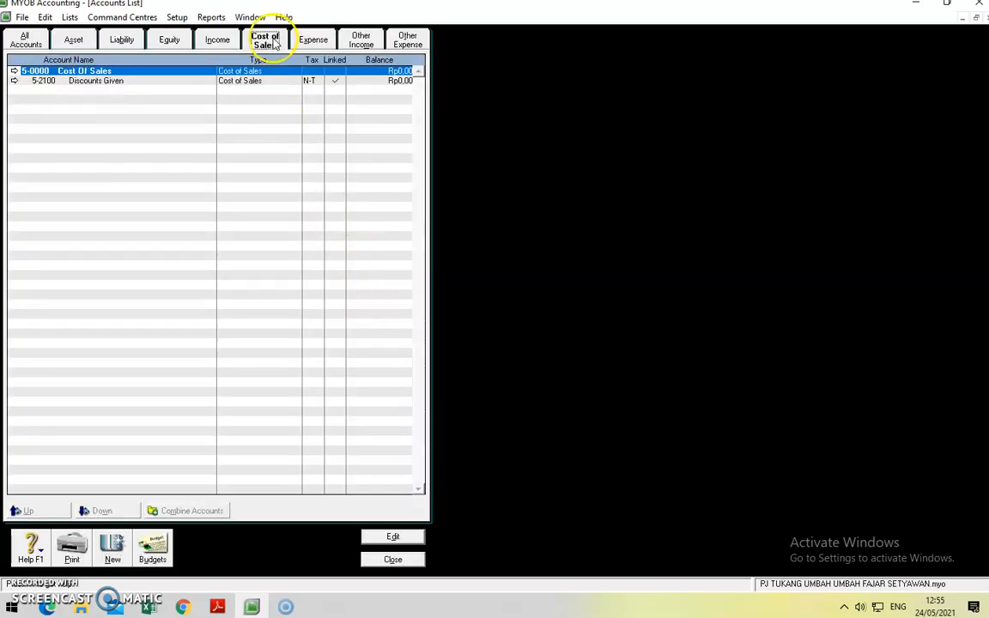
Step: Rename the 5-0000 Cost Of Sales header to HPP
left_click(15, 73)
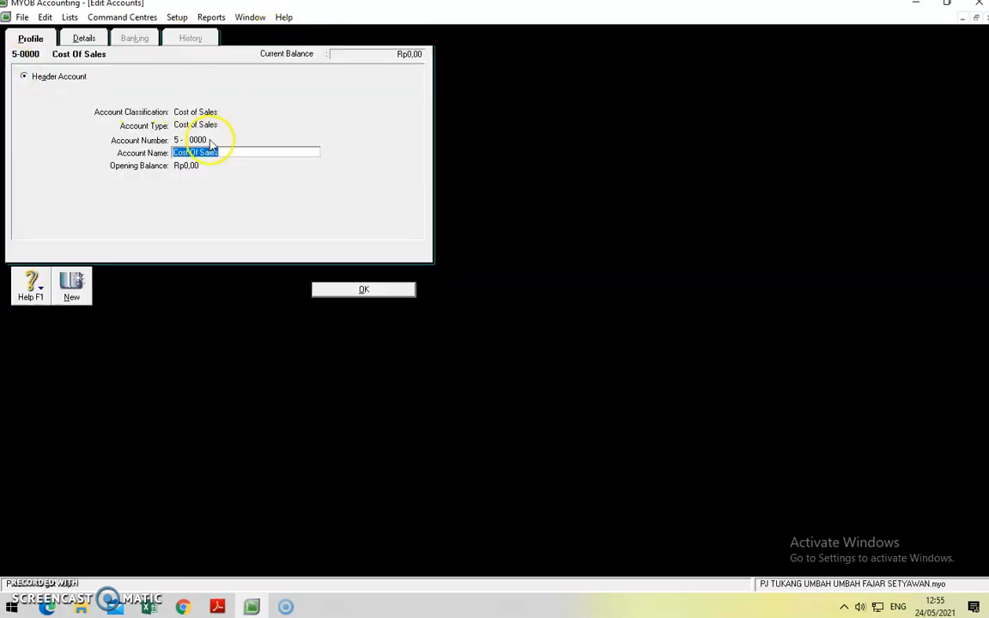
type("HPP")
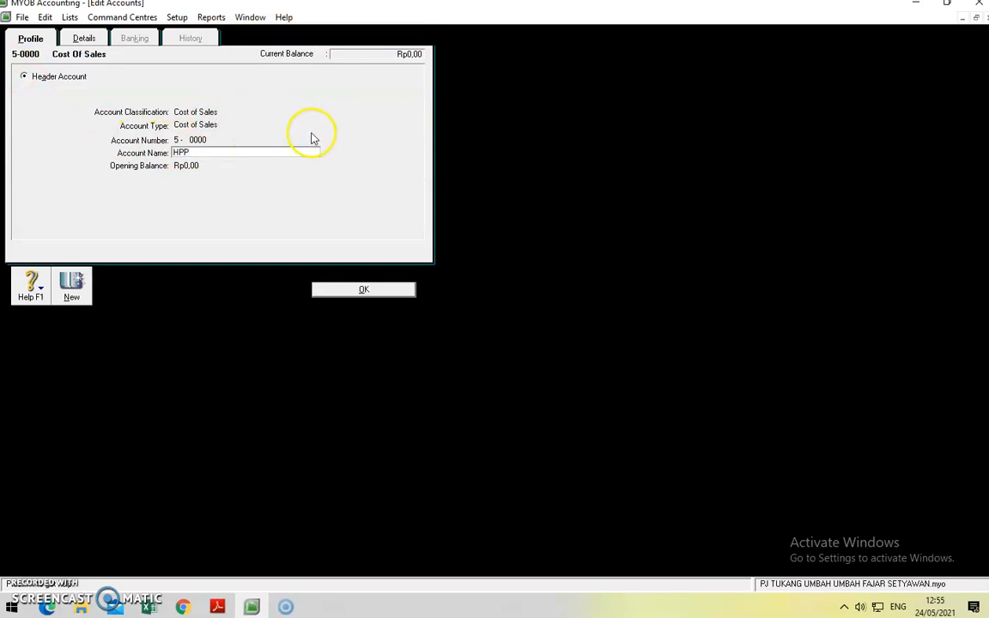
left_click(362, 288)
Step: Rename the 6-0000 Expenses header to BEBAN BEBAN
left_click(311, 40)
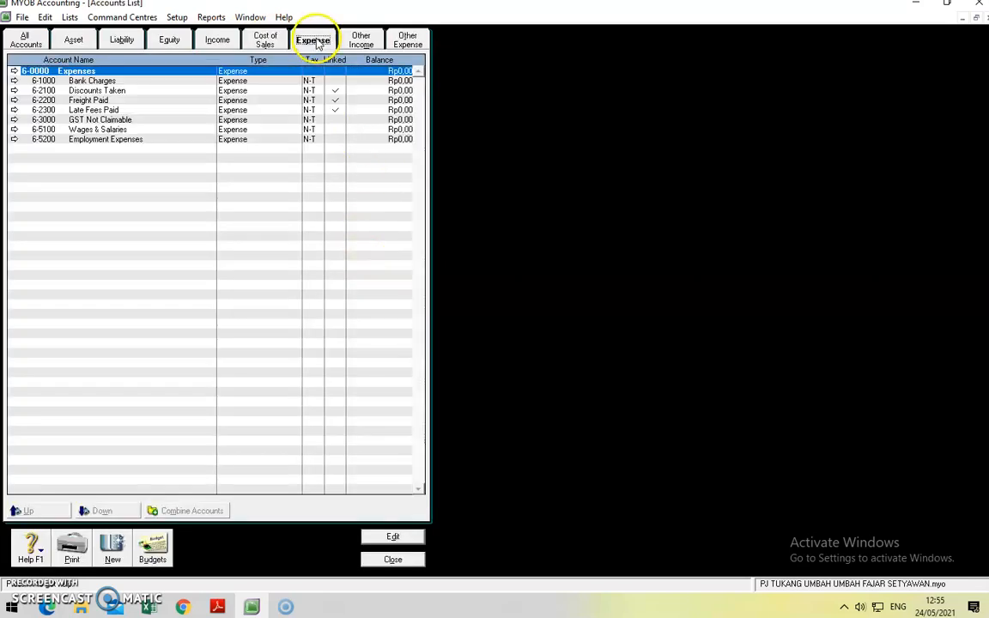
left_click(14, 71)
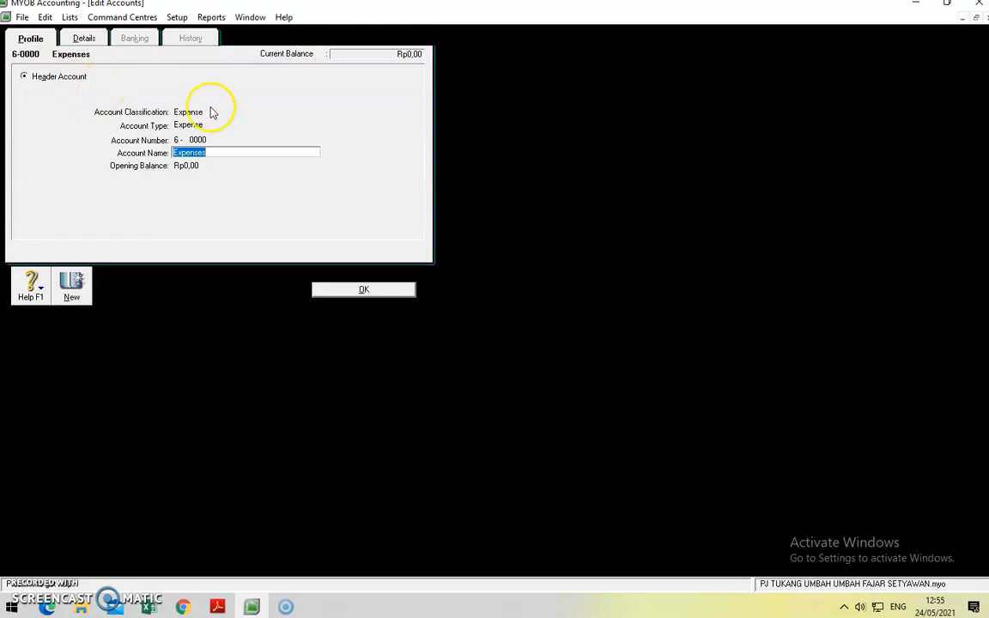
type("BEBAN BEBAN")
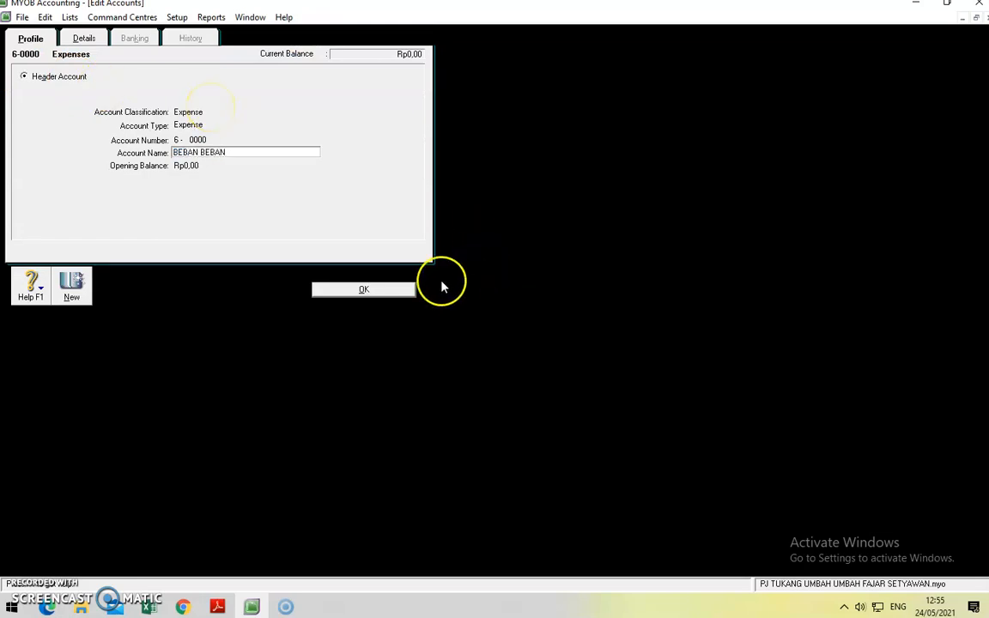
left_click(409, 289)
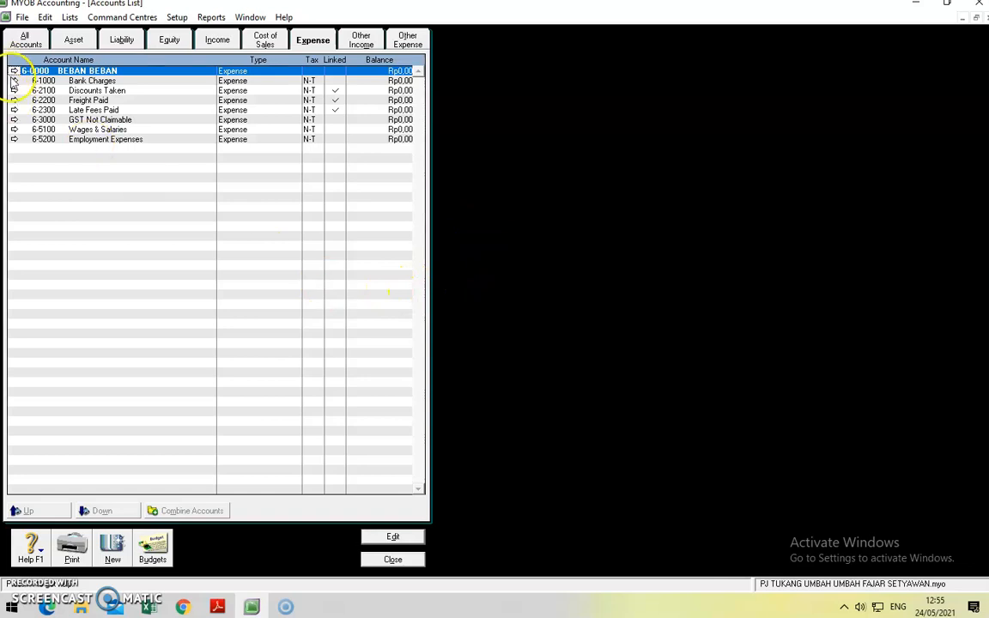
left_click(14, 80)
Step: Delete the Bank Charges, Wages & Salaries and Employment Expenses accounts
left_click(45, 17)
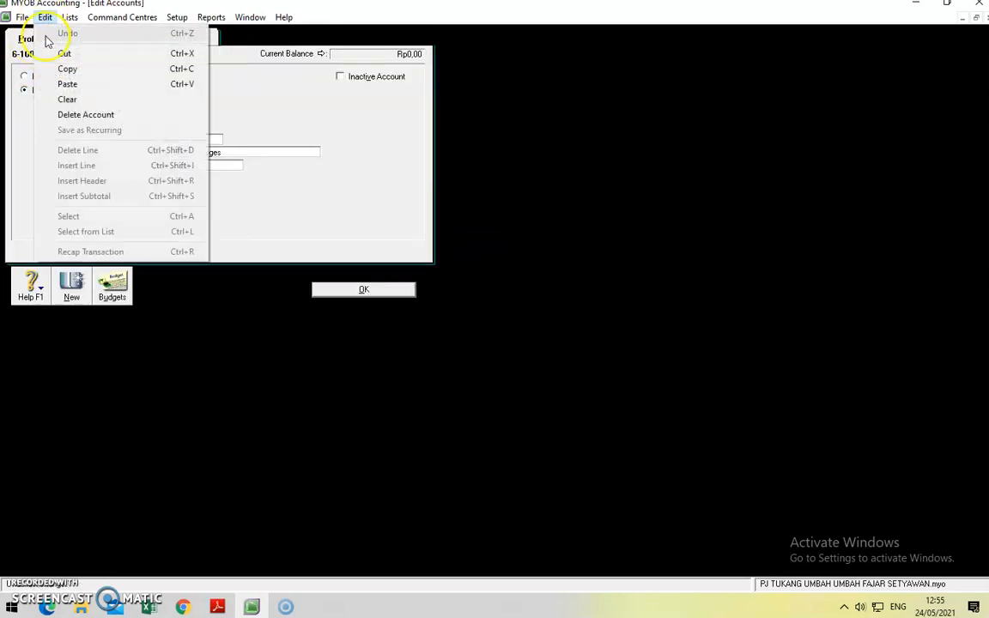
left_click(68, 114)
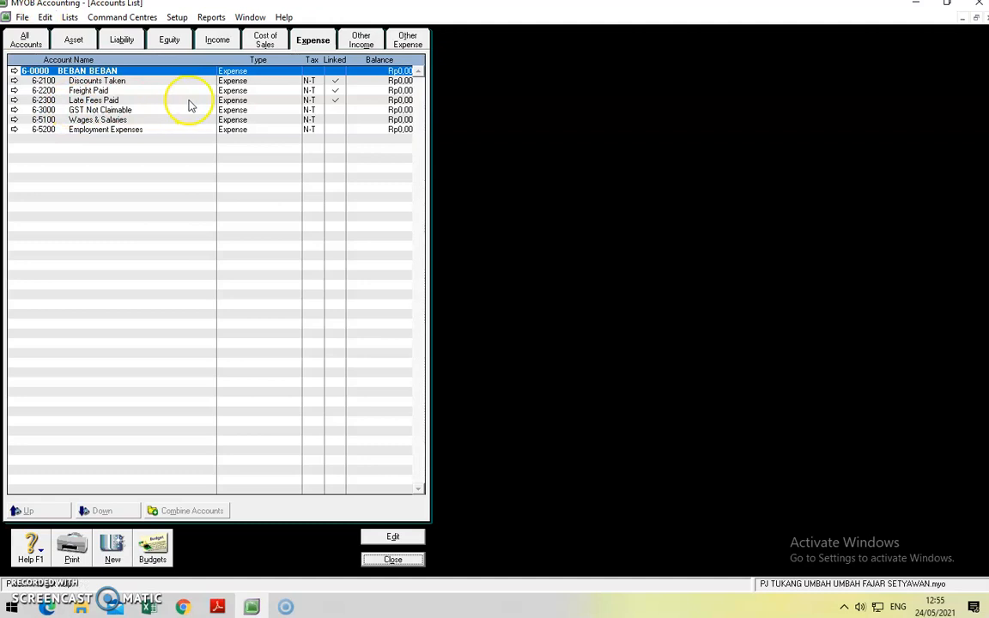
left_click(13, 120)
left_click(45, 17)
left_click(70, 114)
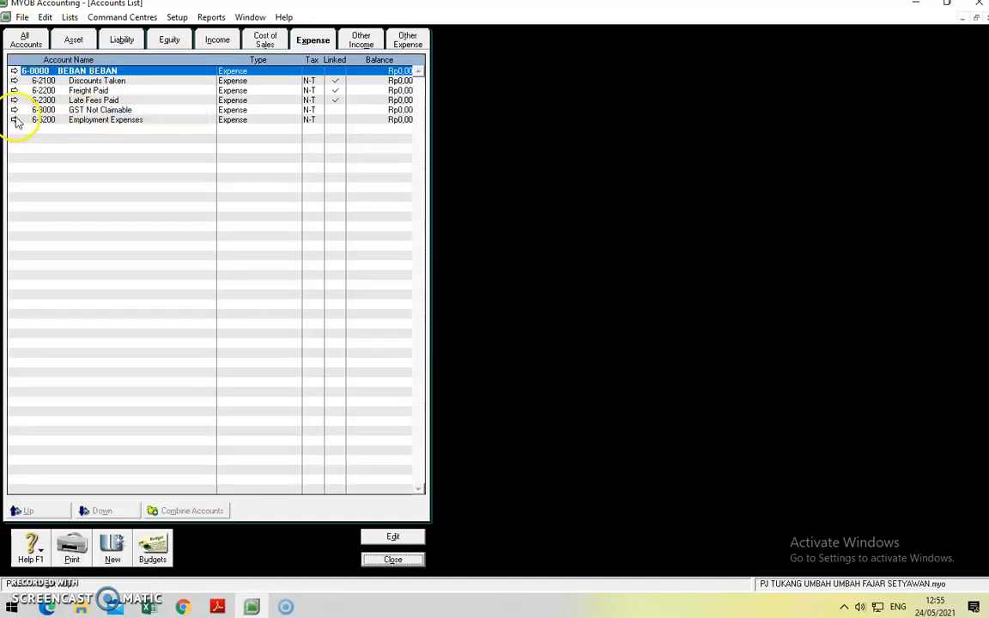
left_click(14, 120)
left_click(45, 17)
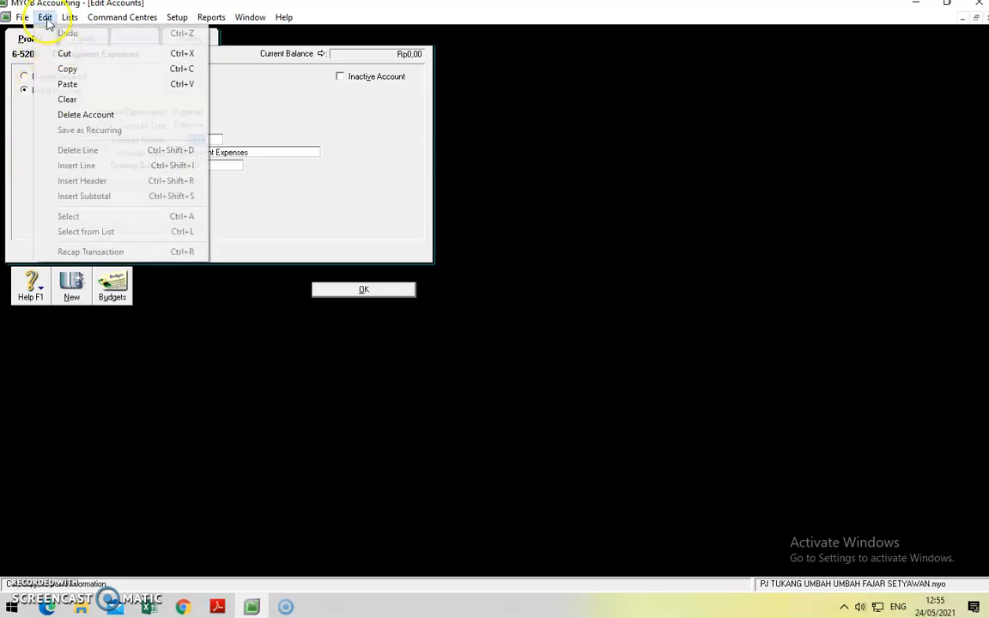
left_click(81, 114)
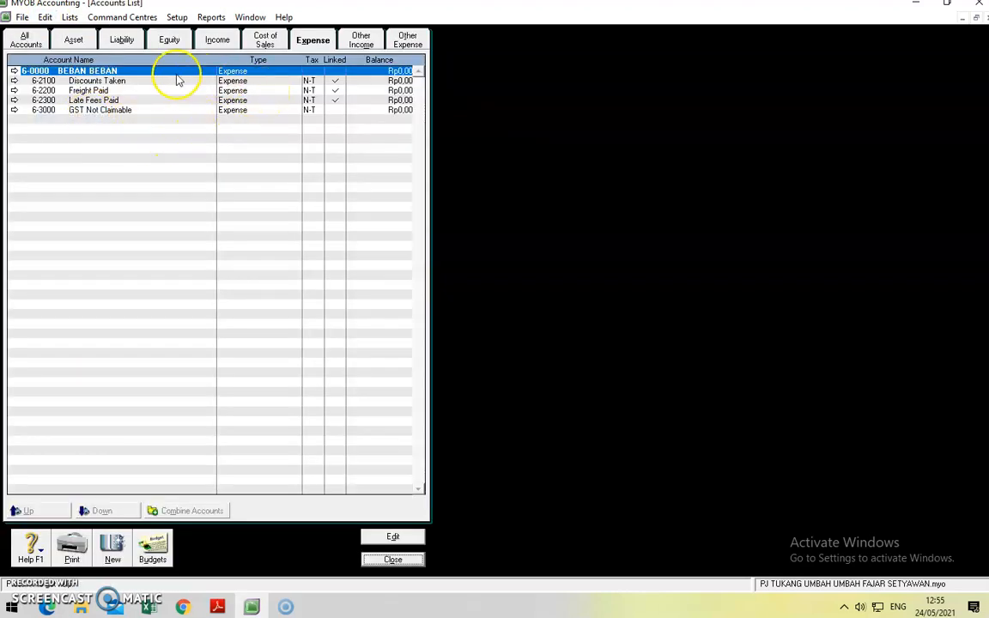
Step: Renumber Discounts Taken to 6-9999 and GST Not Claimable to 6-9998
left_click(13, 81)
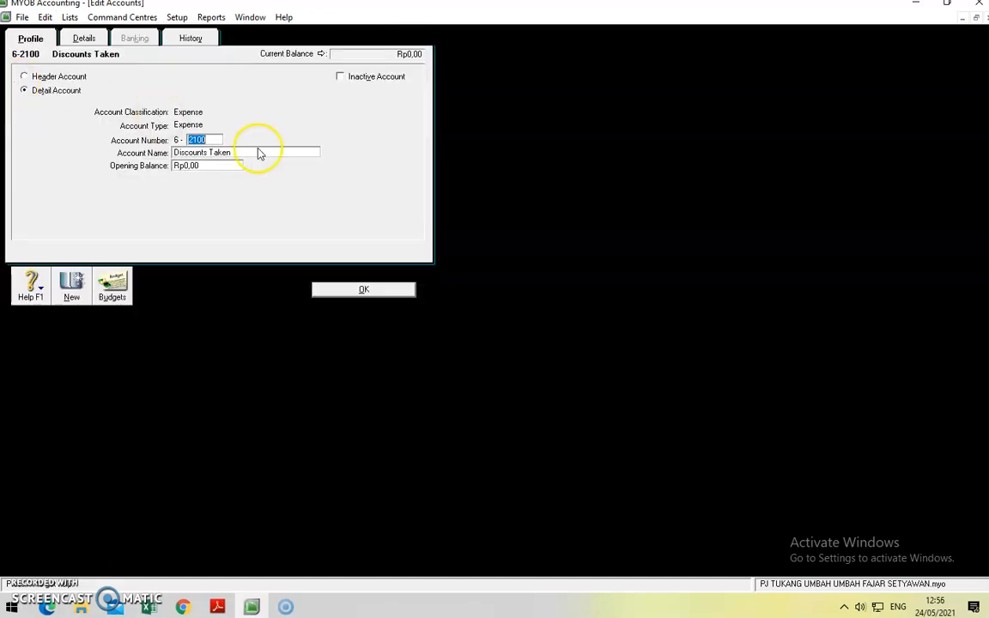
type("9999")
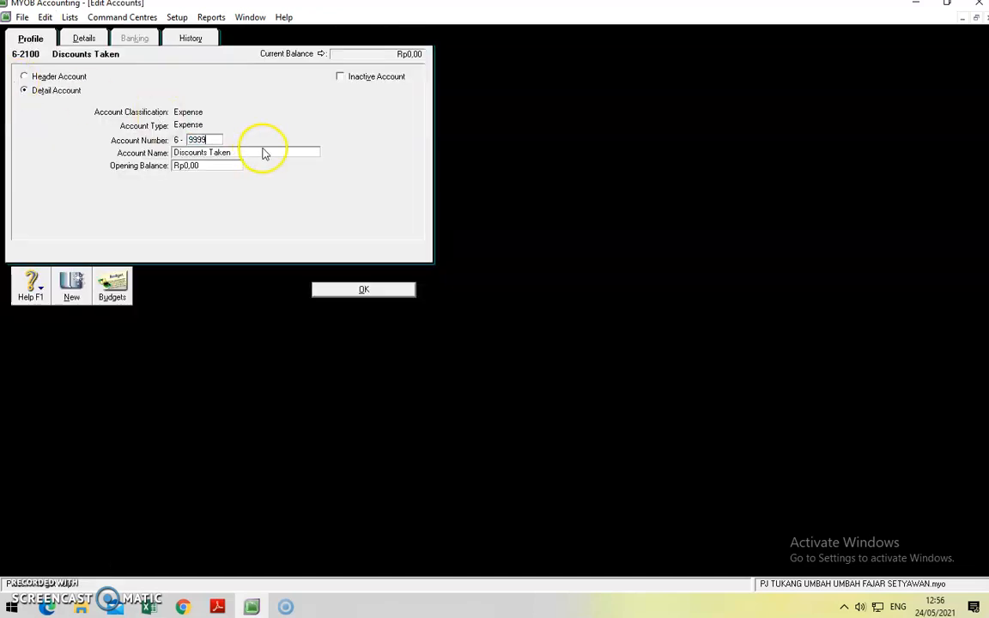
left_click(405, 288)
left_click(14, 101)
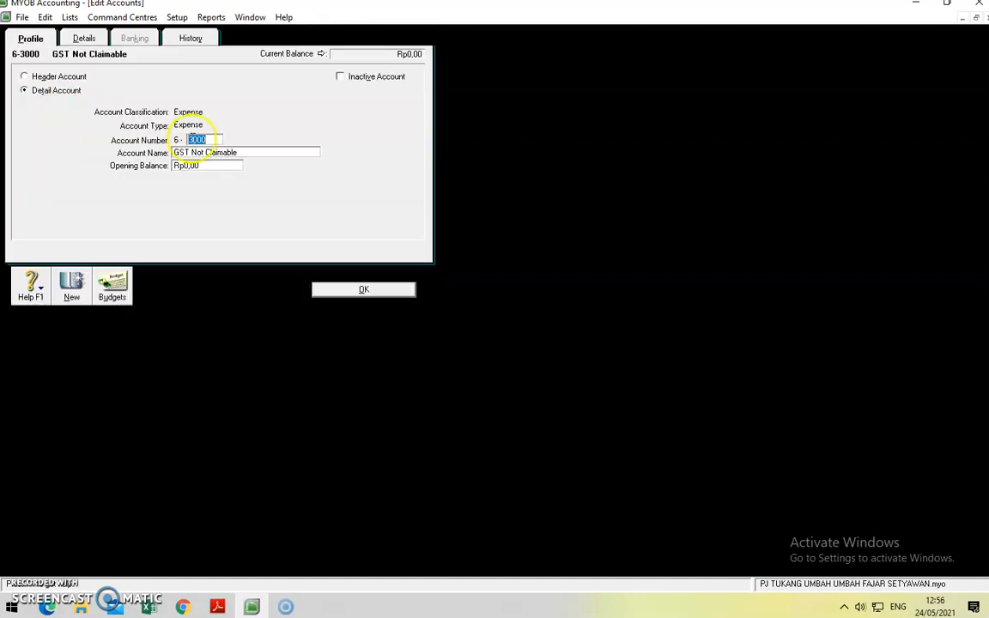
type("9998")
left_click(350, 286)
Step: Renumber Late Fees Paid to 6-9996 and Freight Paid to 6-9995
left_click(14, 91)
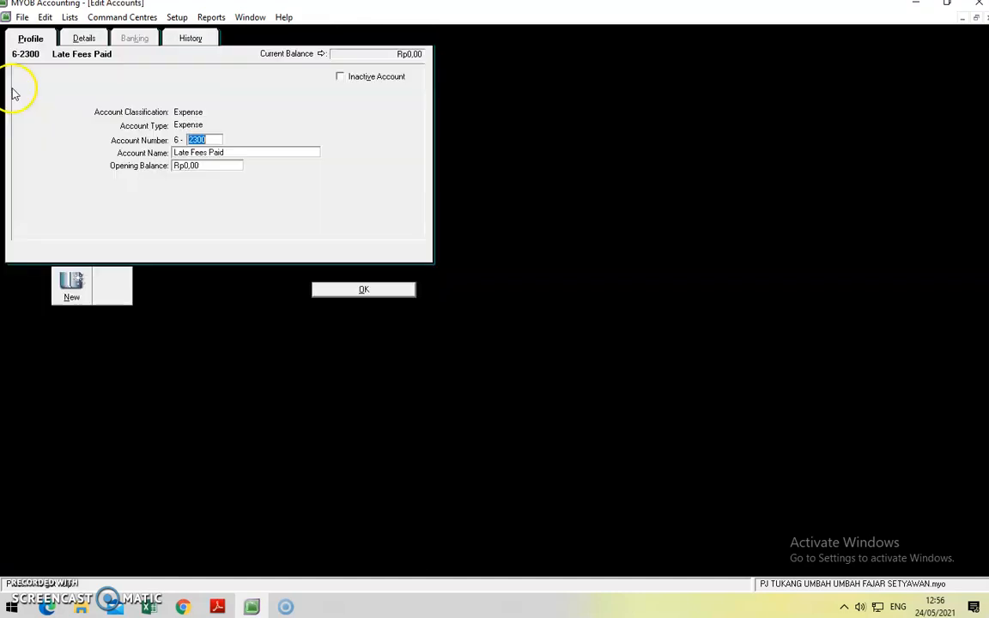
type("9997")
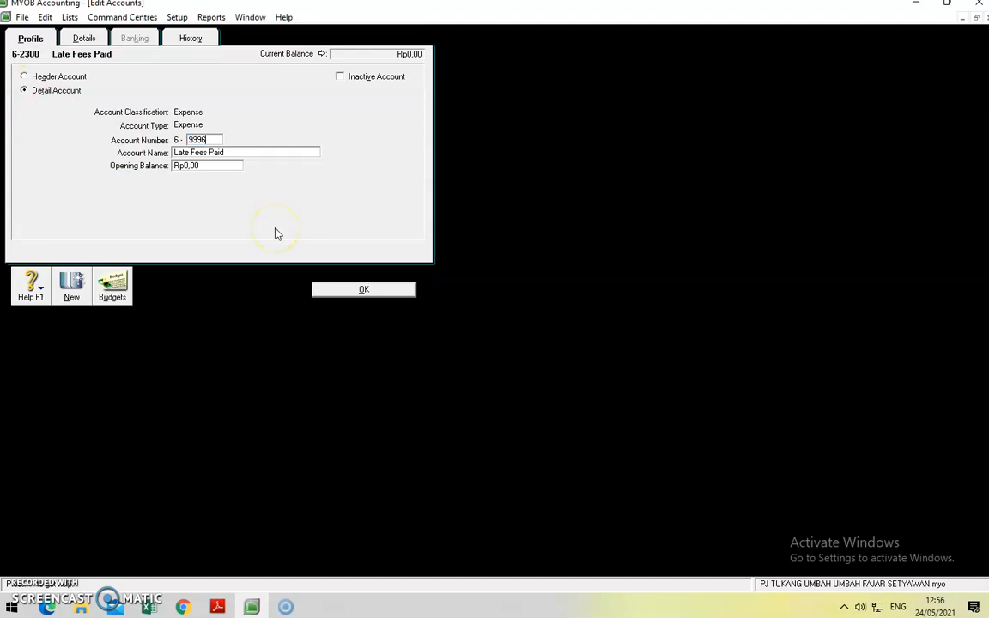
left_click(402, 289)
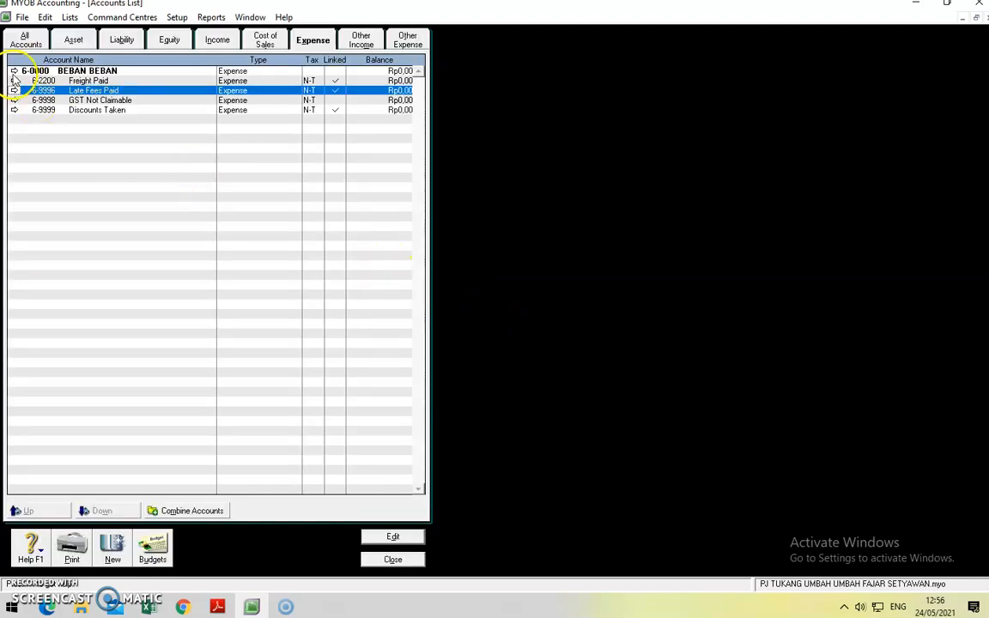
left_click(15, 80)
left_click(23, 91)
type("9995")
left_click(386, 289)
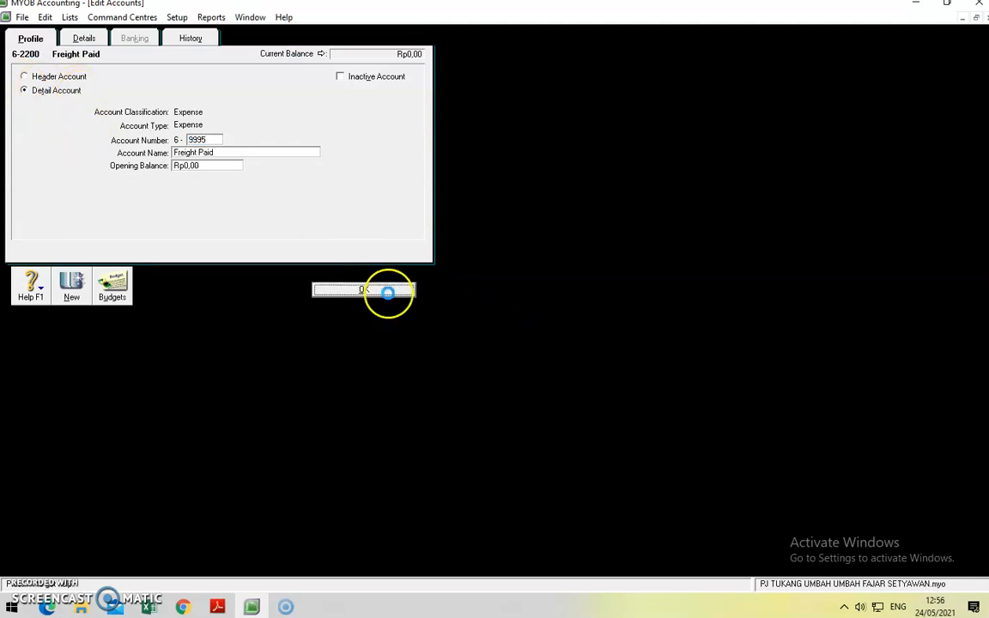
left_click(113, 548)
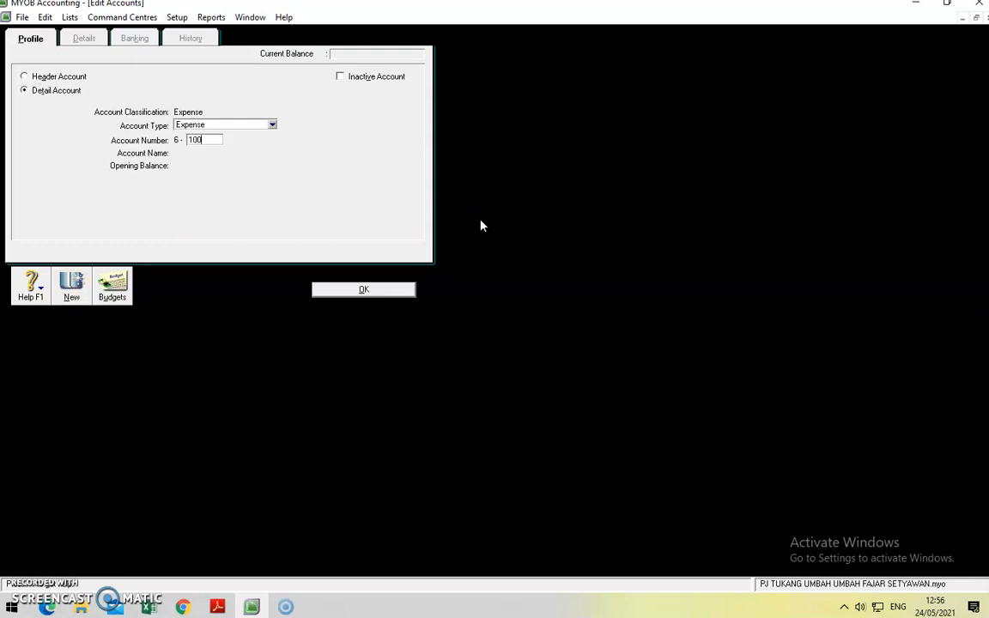
Step: Create expense account 6-1000 named Beban Gaji
key("Tab")
type("bEBAN")
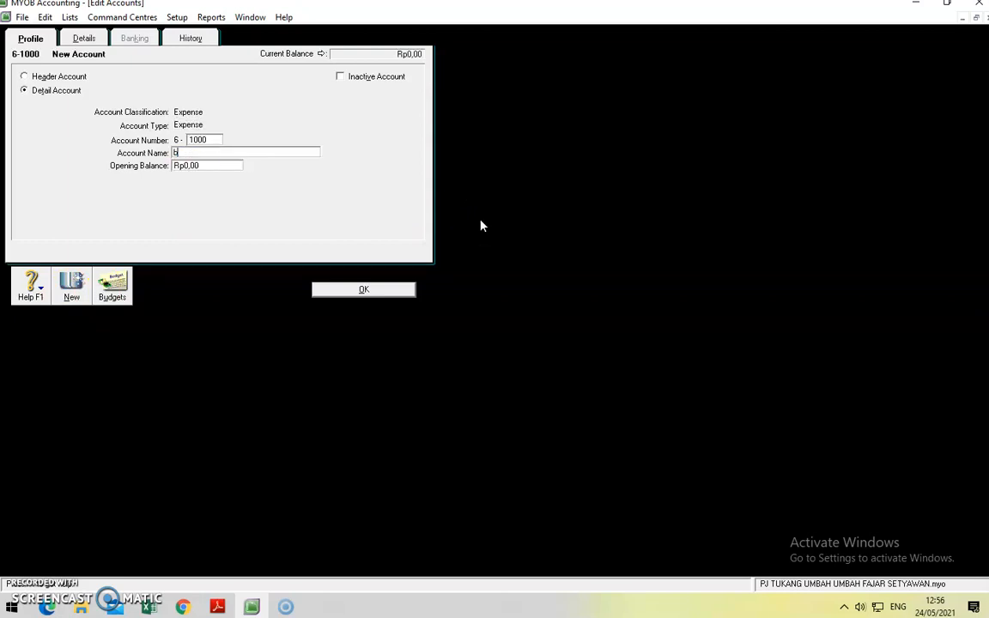
key("BackSpace")
key("BackSpace")
key("BackSpace")
key("BackSpace")
key("BackSpace")
left_click(349, 289)
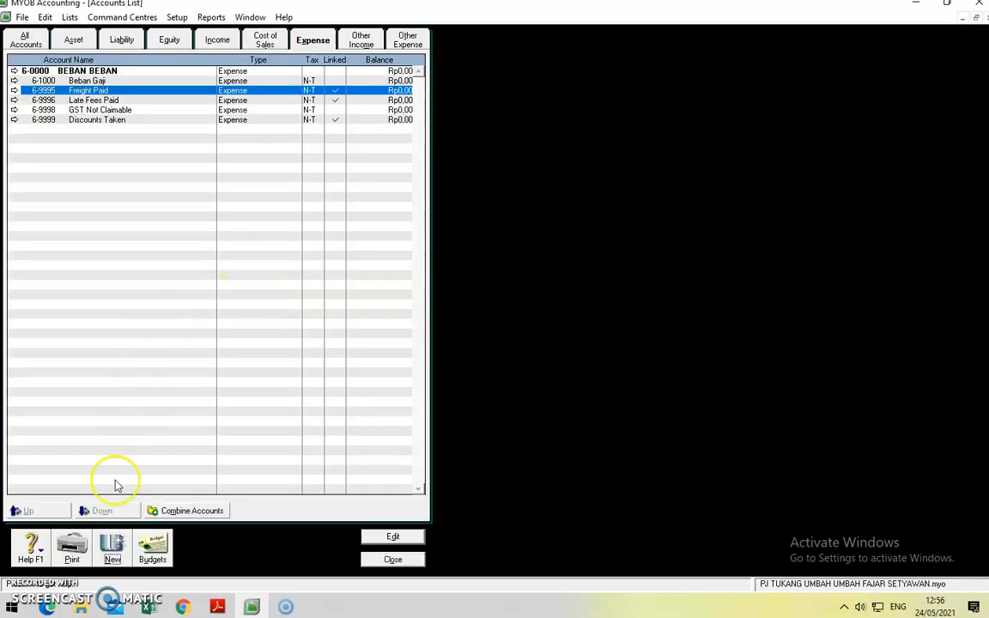
Step: Add expense account 6-2000 Beban Perlengkapan
left_click(113, 548)
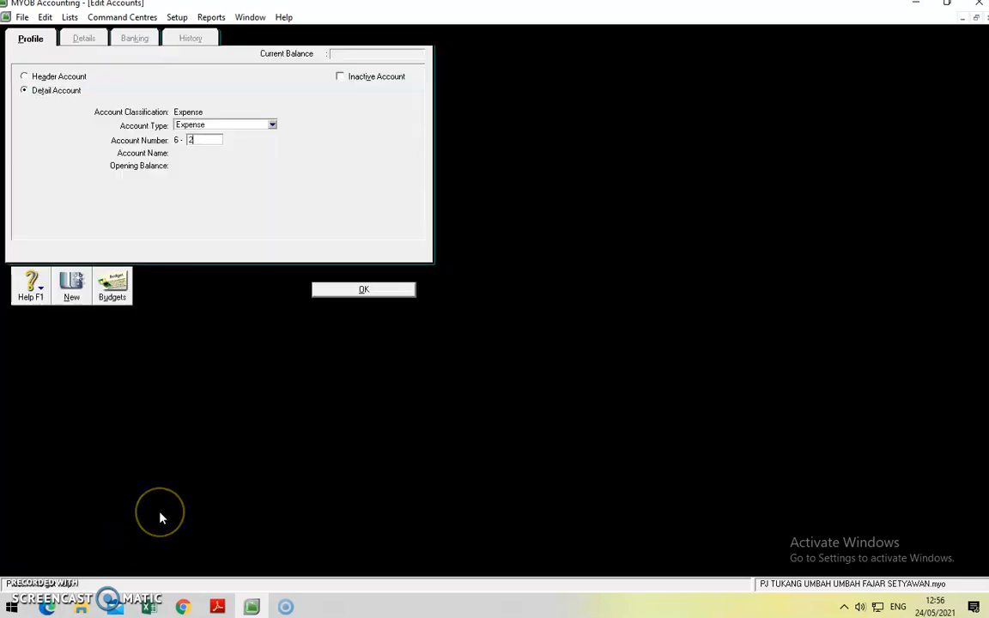
key("Tab")
type("B")
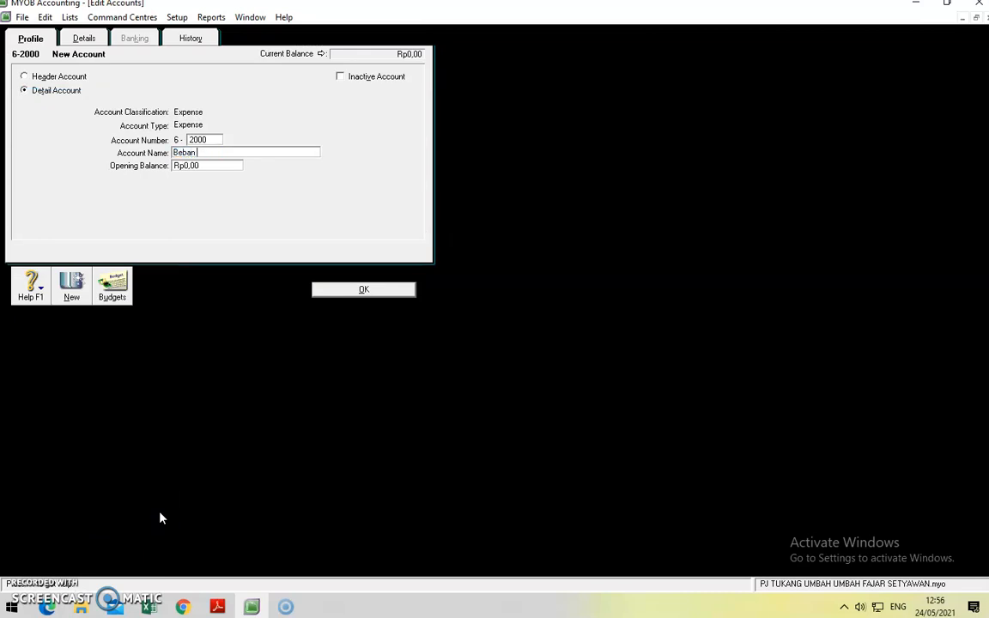
type("eban Perlengkapan")
left_click(69, 291)
Step: Add expense account 6-3000 Beban Listrik
type("3")
type("3000")
key("Tab")
type("Be")
left_click(382, 291)
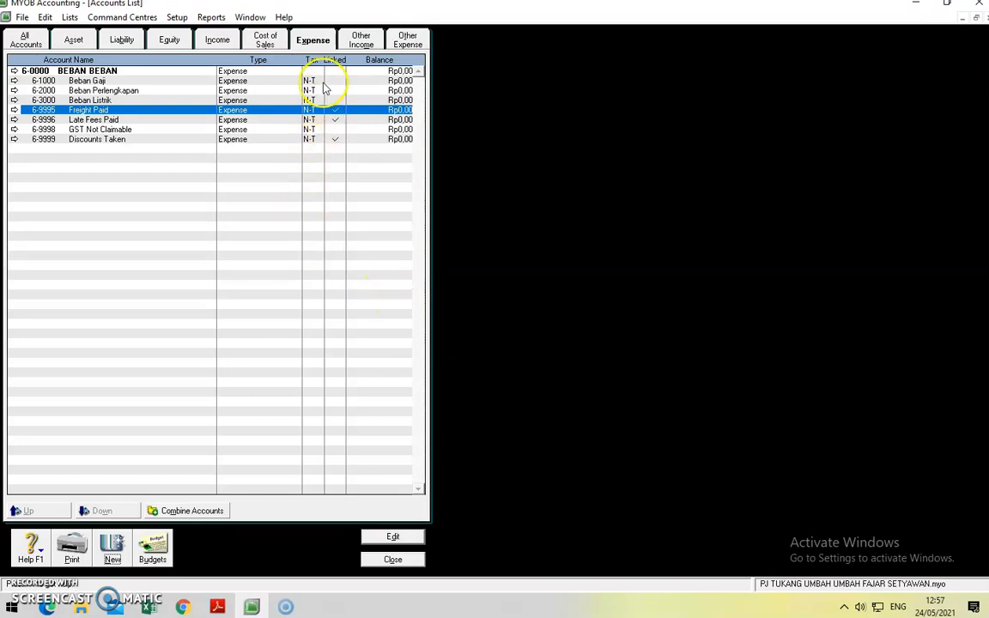
left_click(359, 40)
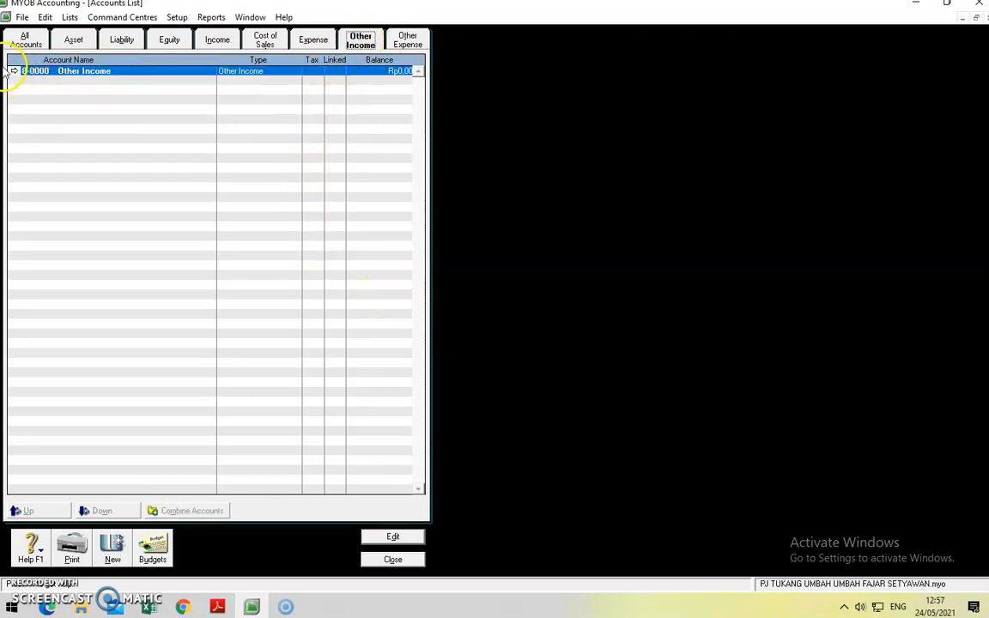
Step: Rename the 8-0000 Other Income header to PENDAPATAN LAIN LAIN
left_click(13, 70)
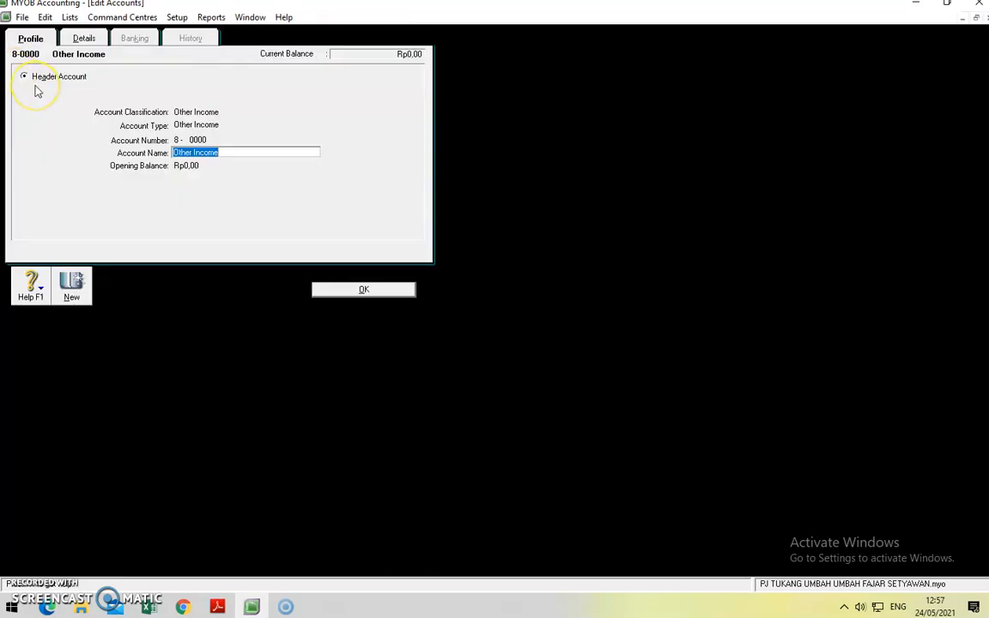
type("PENDAPATAN LAIN")
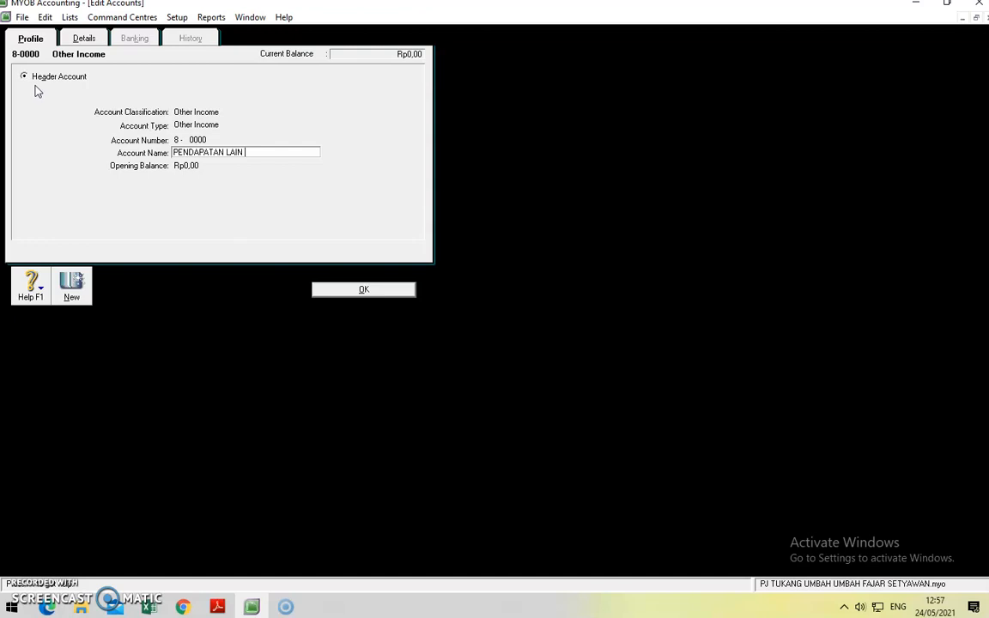
left_click(352, 289)
Step: Add other income account 8-1000 Pendapatan Komisi
left_click(114, 547)
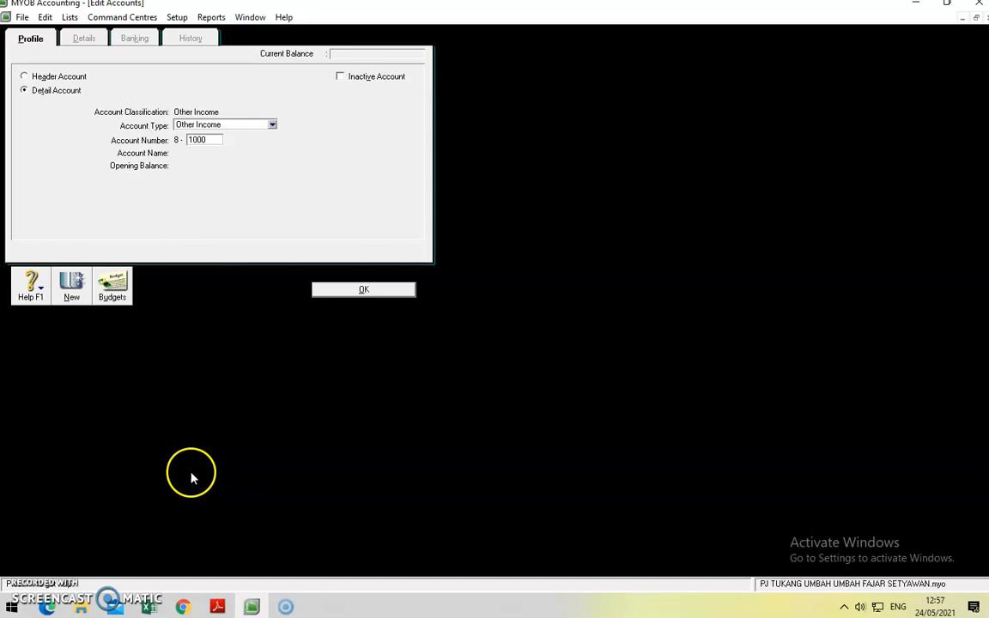
key("Tab")
type("pENDAPAT")
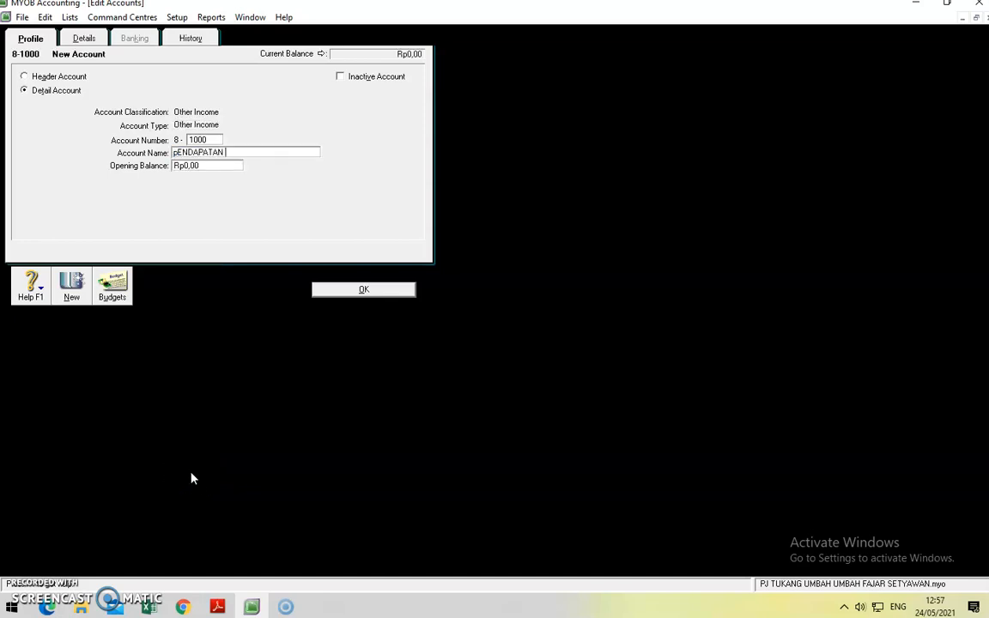
key("BackSpace")
key("BackSpace")
key("BackSpace")
key("BackSpace")
key("BackSpace")
key("BackSpace")
key("BackSpace")
key("BackSpace")
key("BackSpace")
key("BackSpace")
type("Pendapatan Kom")
left_click(395, 289)
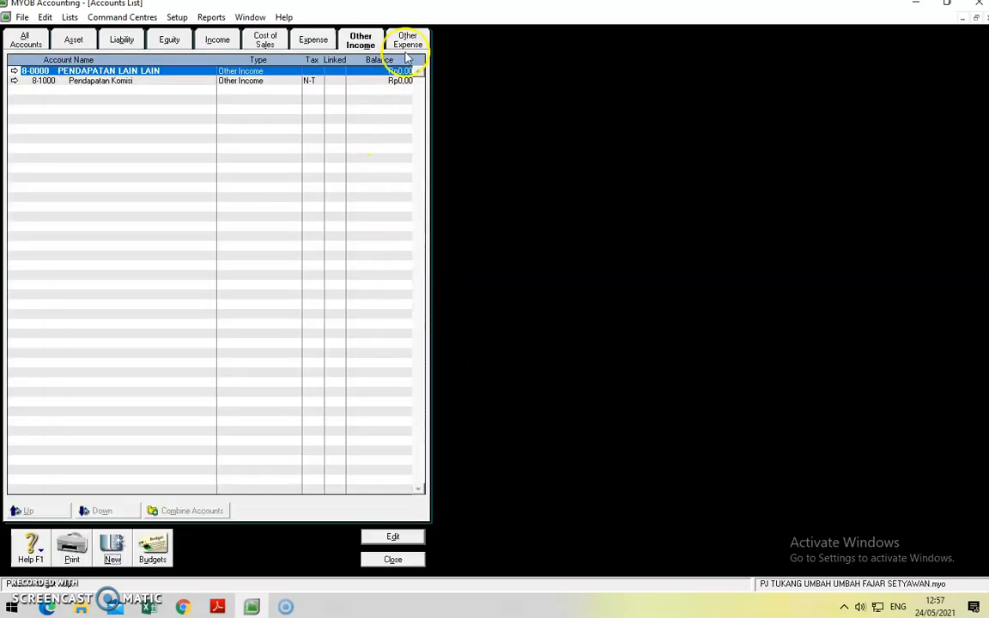
Step: Rename the 9-0000 Other Expenses header to BEBAN LAIN LAIN
left_click(406, 43)
left_click(14, 71)
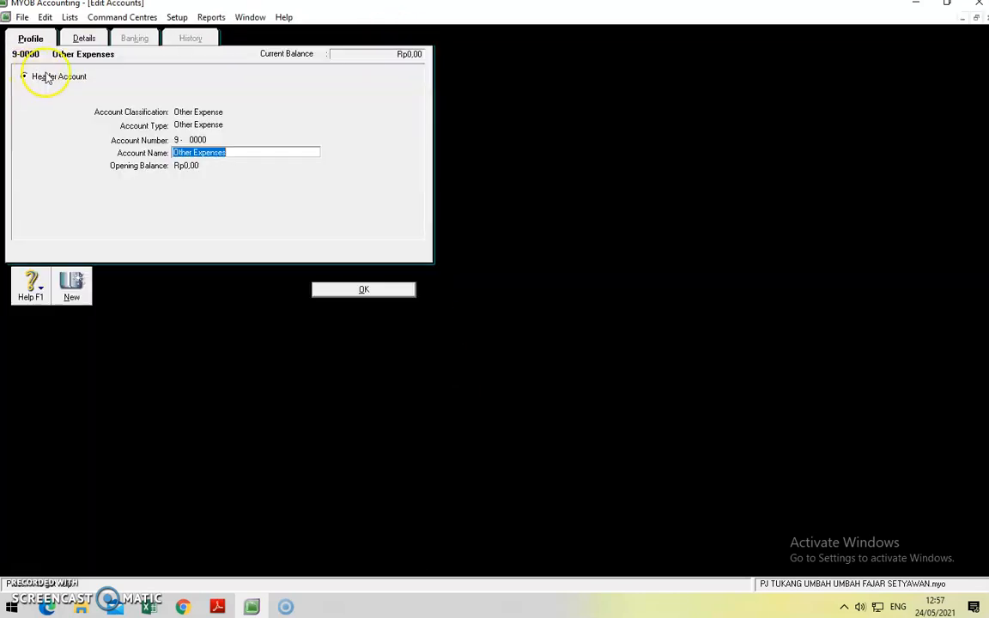
type("BEBAN LAIN LAIN")
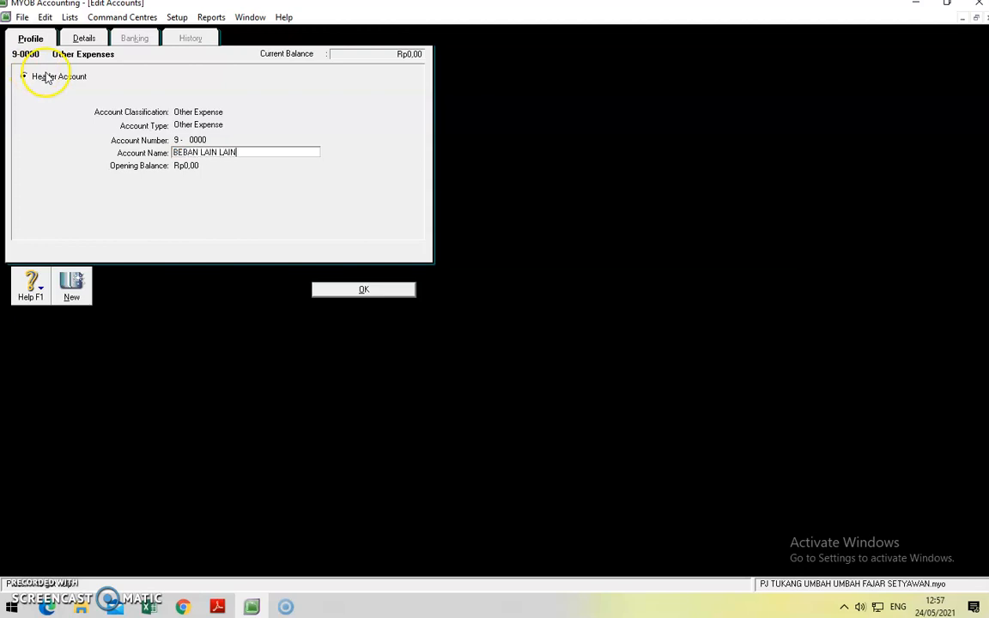
left_click(354, 289)
Step: Add other expense account 9-1000 Beban iuran Keamanaan
left_click(111, 546)
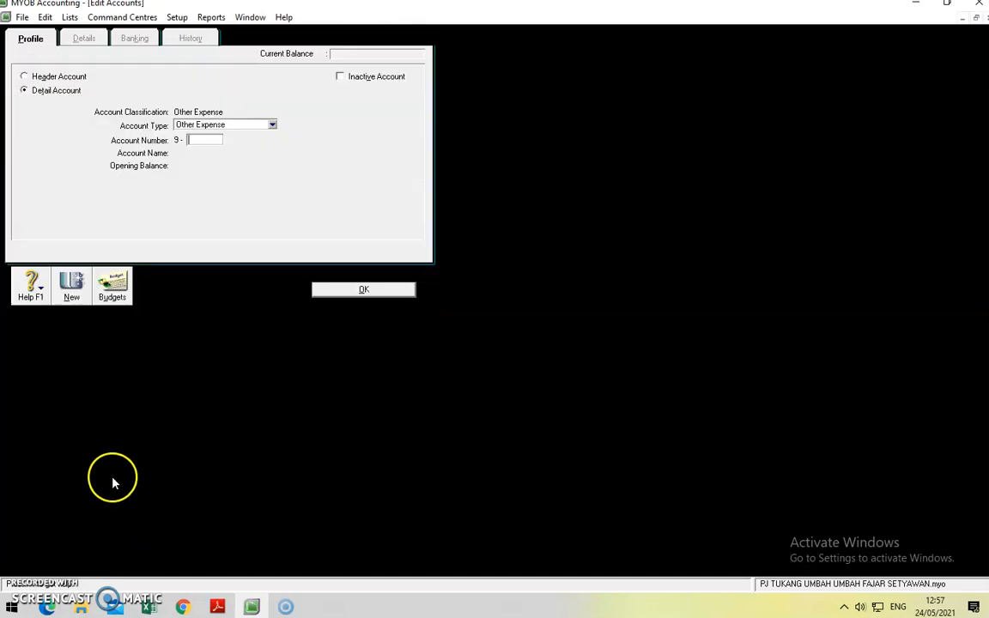
type("1000")
key("Tab")
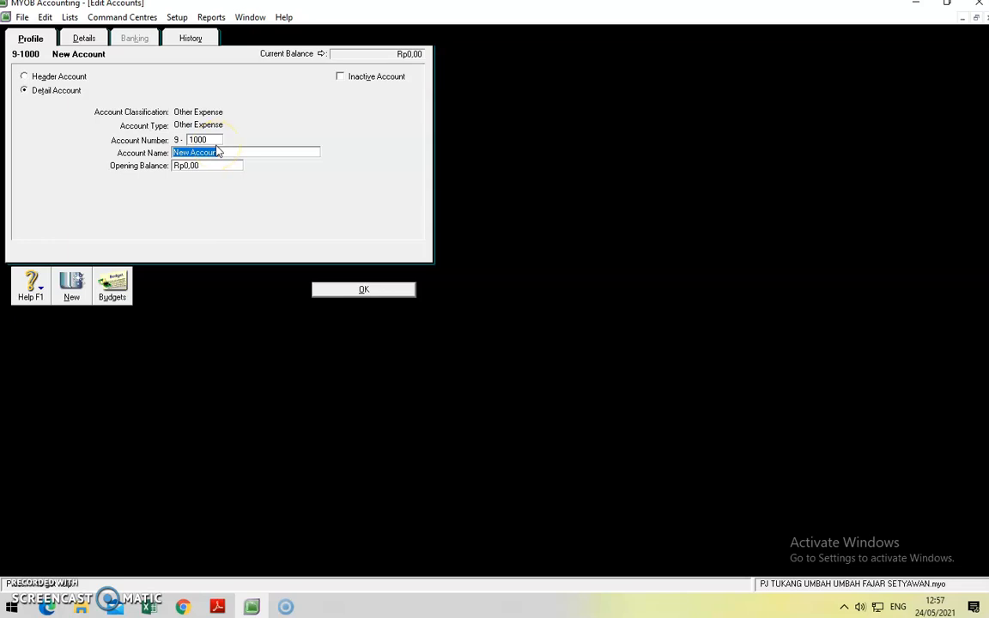
type("Beban iuran Keamanaan")
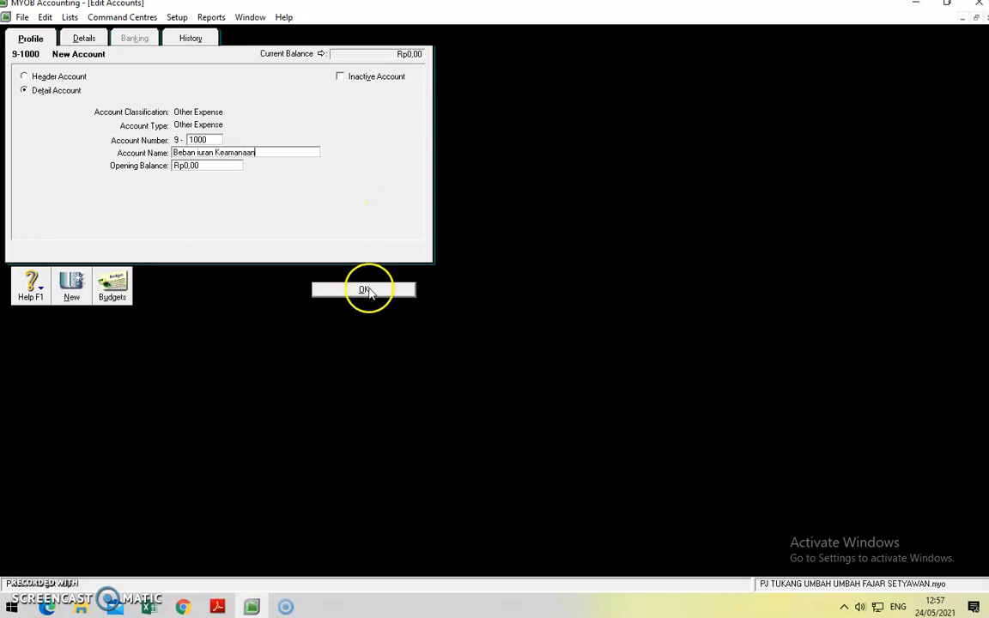
left_click(364, 289)
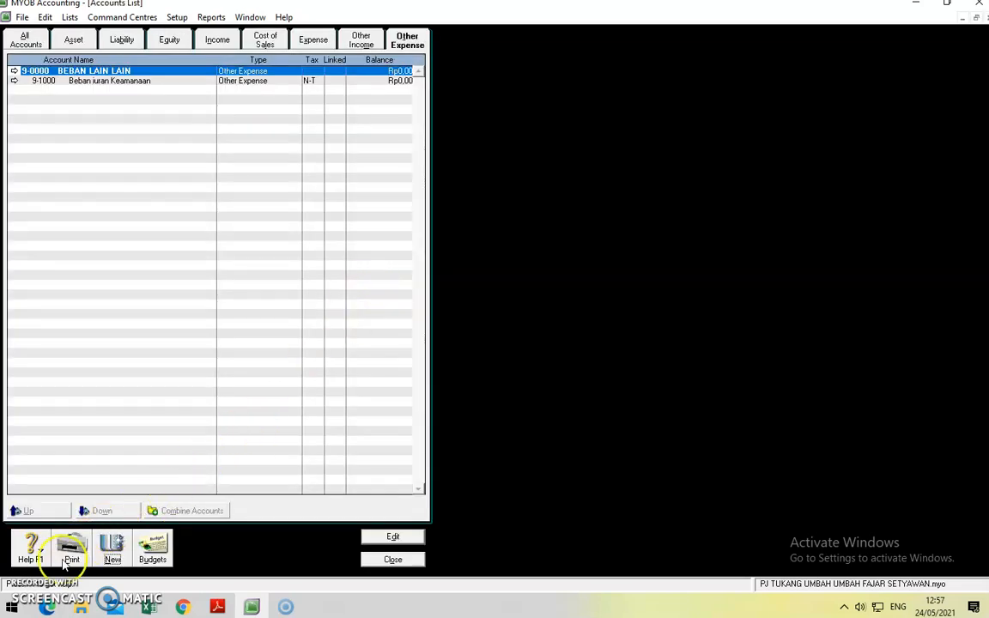